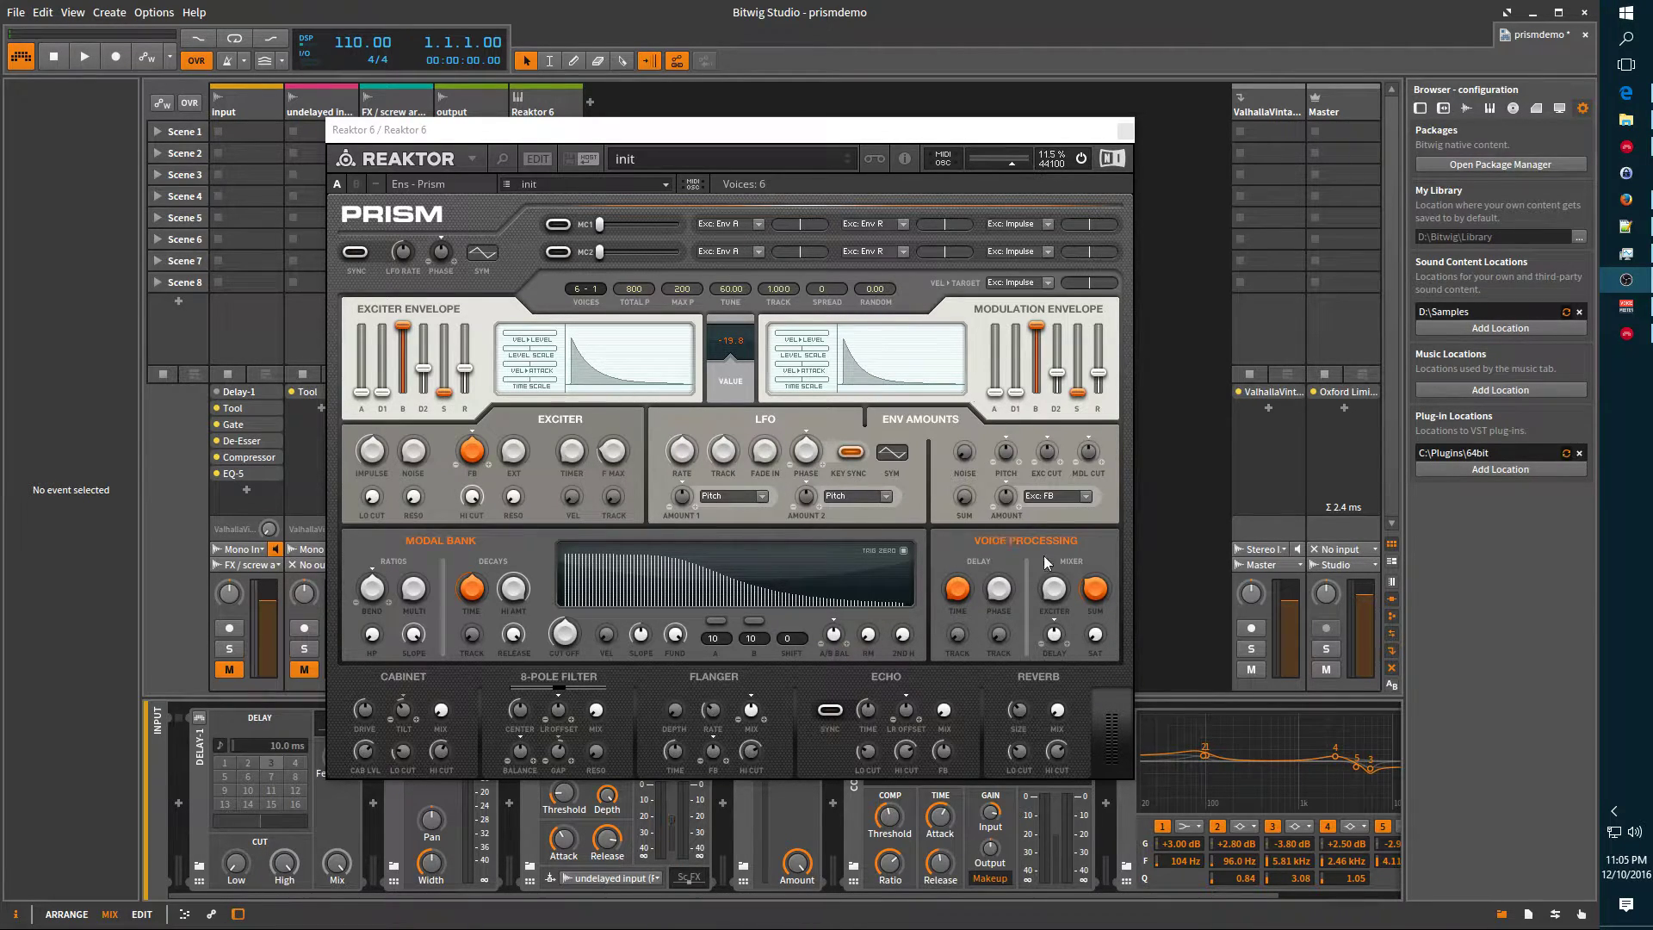
# - Lower the Sum level in the voice-processing mixer to about -22.7 and adjust the Exciter level
pyautogui.moveTo(1096, 597); pyautogui.dragTo(1096, 604)
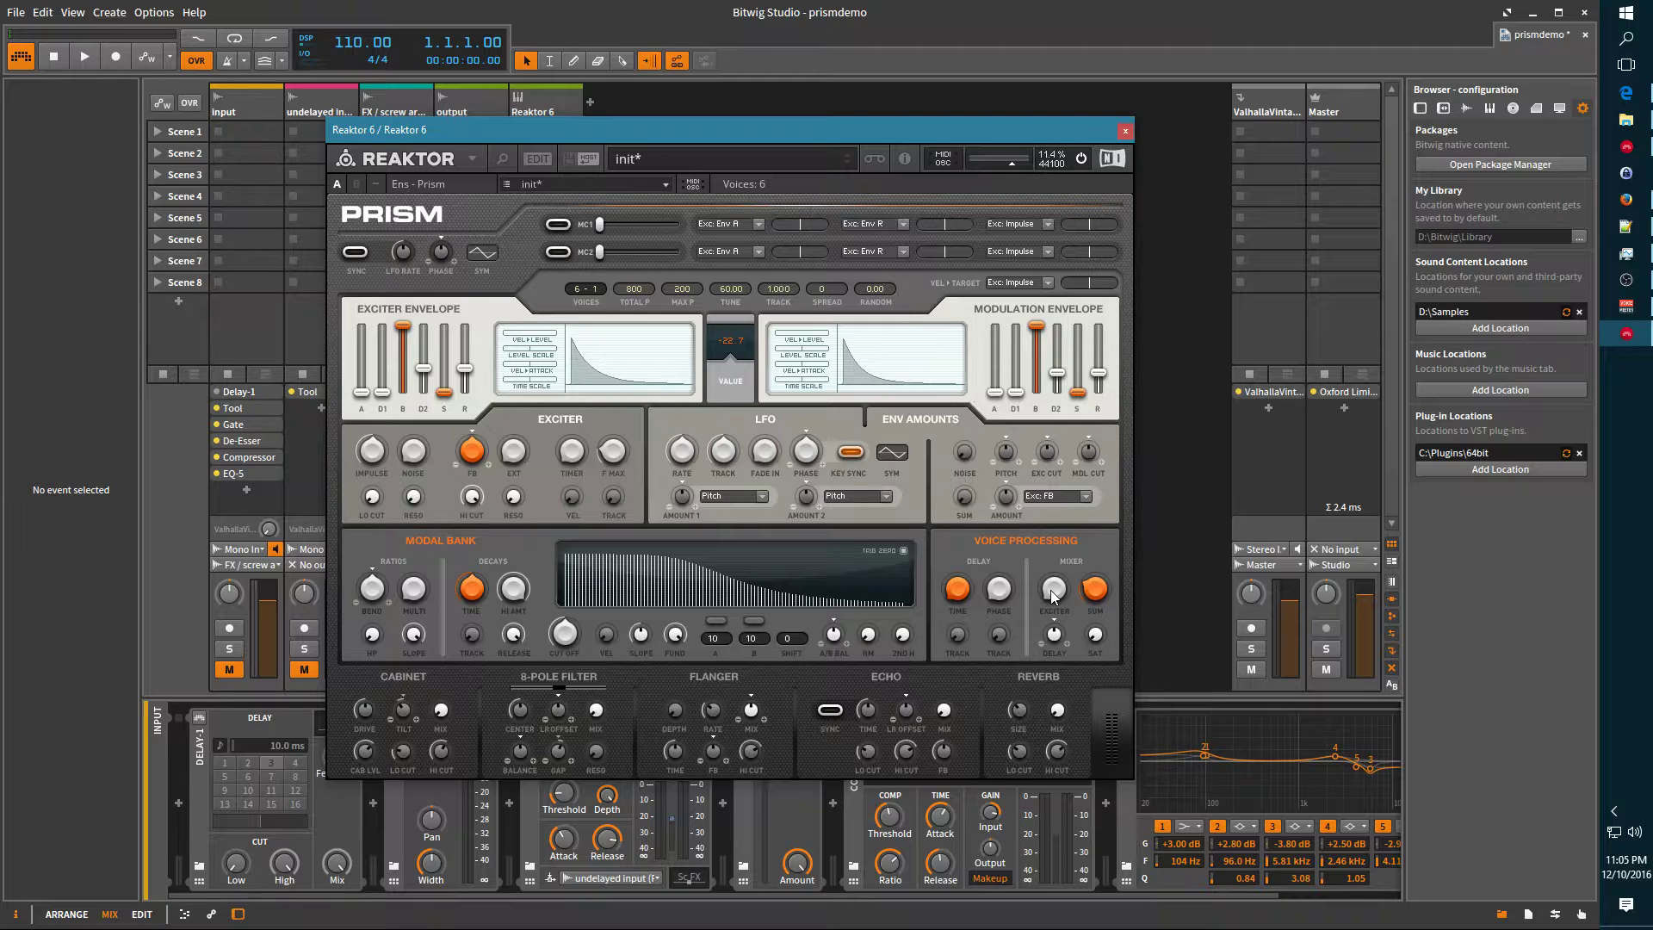
pyautogui.moveTo(1051, 592); pyautogui.dragTo(1053, 346)
# - Try a longer attack in the exciter envelope, return it to minimum, and adjust the D2 slider slightly
pyautogui.moveTo(363, 392); pyautogui.dragTo(370, 284)
pyautogui.moveTo(363, 345); pyautogui.dragTo(361, 484)
pyautogui.moveTo(426, 368)
pyautogui.mouseDown()
pyautogui.moveTo(426, 336)
pyautogui.moveTo(428, 371)
pyautogui.moveTo(465, 393)
pyautogui.moveTo(443, 393)
pyautogui.mouseUp()
pyautogui.click(421, 373)
# - Adjust the exciter envelope's velocity-to-level amount and the exciter's Lo Cut
pyautogui.moveTo(524, 333); pyautogui.dragTo(644, 344)
pyautogui.moveTo(548, 333); pyautogui.dragTo(286, 327)
pyautogui.moveTo(515, 332); pyautogui.dragTo(582, 332)
pyautogui.moveTo(374, 497); pyautogui.dragTo(379, 442)
# - Adjust the Time, high damping and Release of the modal bank's decays
pyautogui.moveTo(482, 601); pyautogui.dragTo(484, 513)
pyautogui.moveTo(513, 600); pyautogui.dragTo(514, 618)
pyautogui.moveTo(513, 588); pyautogui.dragTo(551, 628)
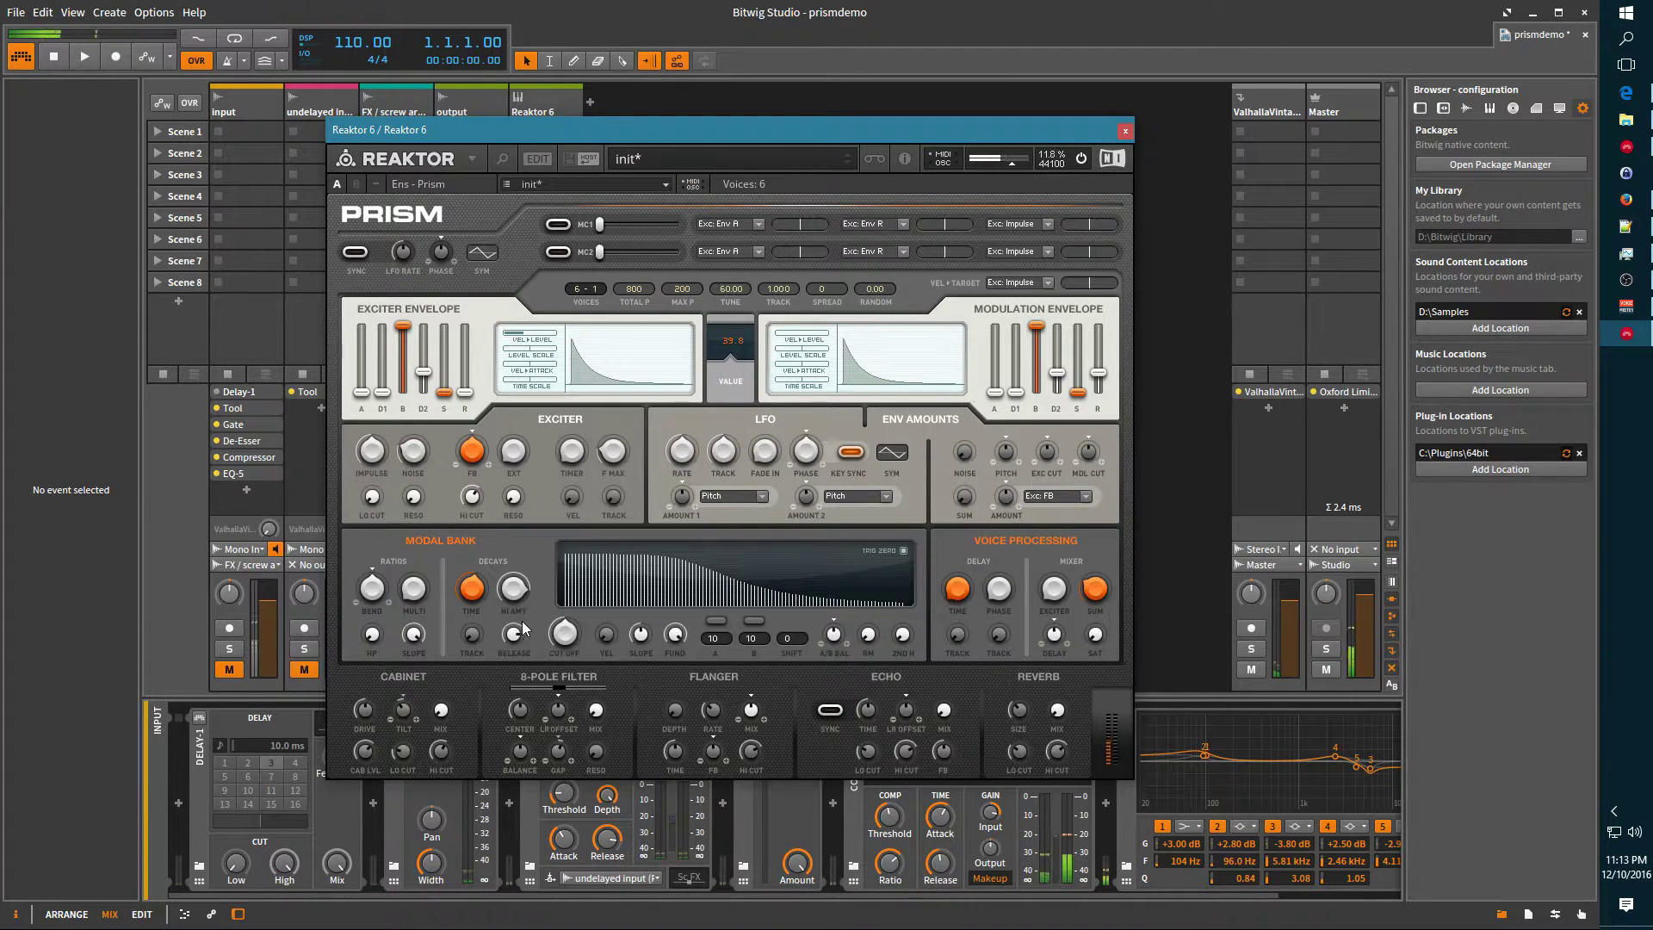
pyautogui.moveTo(513, 634); pyautogui.dragTo(514, 648)
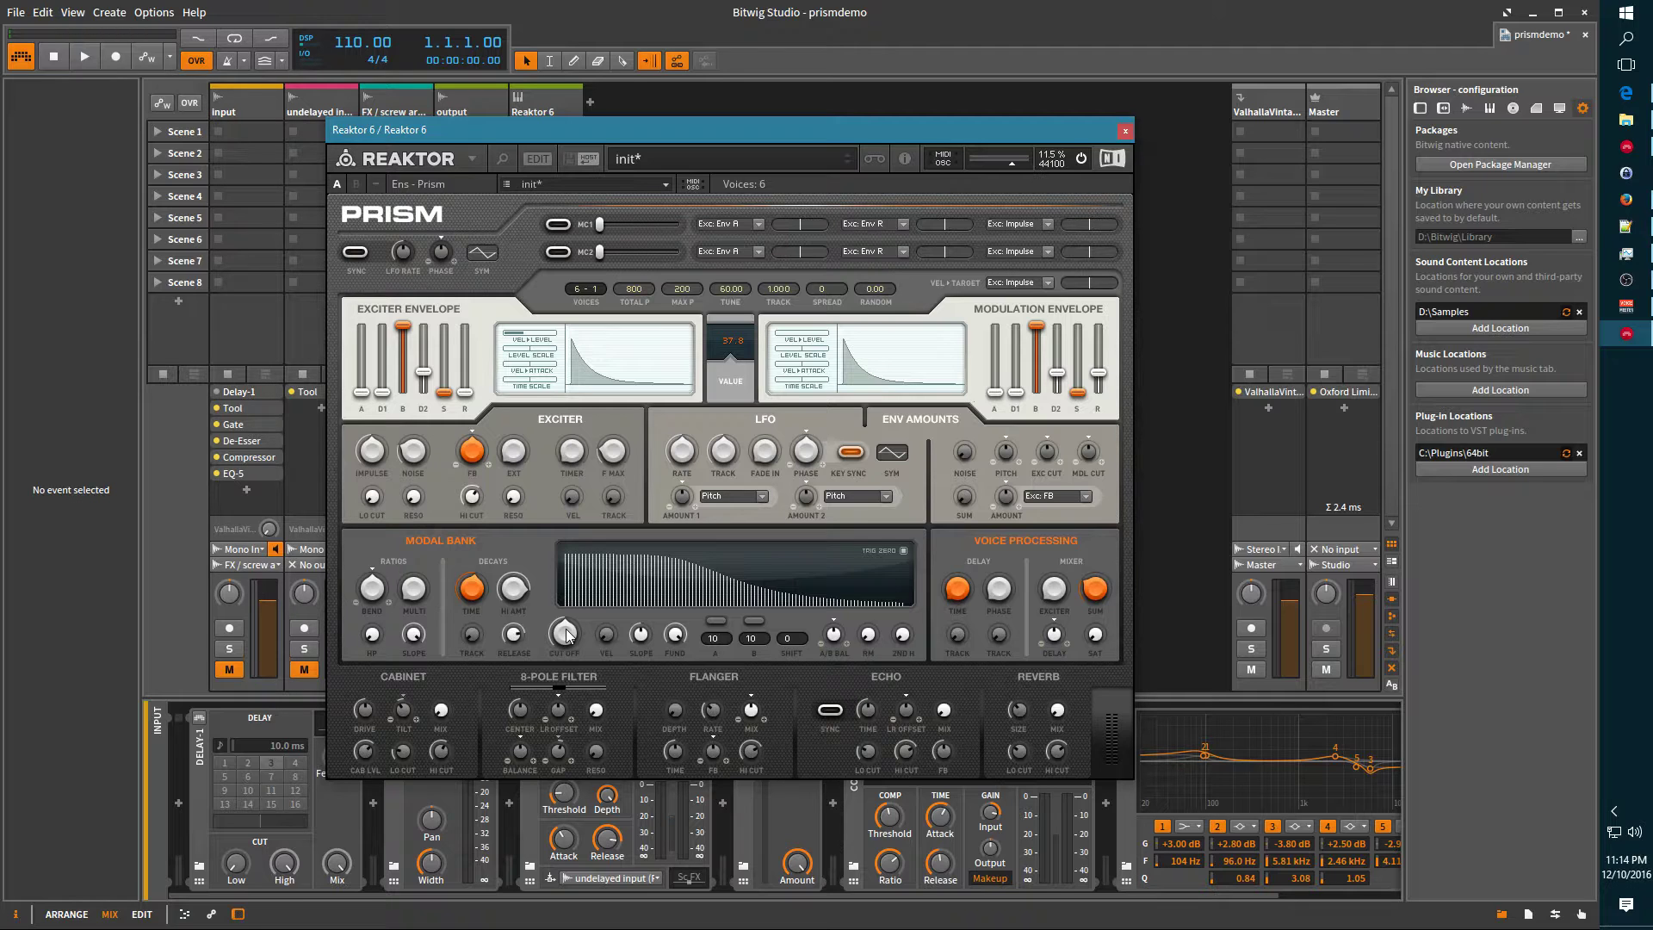
# - Reshape the modal bank's partial roll-off by adjusting its Cutoff and Slope
pyautogui.moveTo(565, 634); pyautogui.dragTo(608, 667)
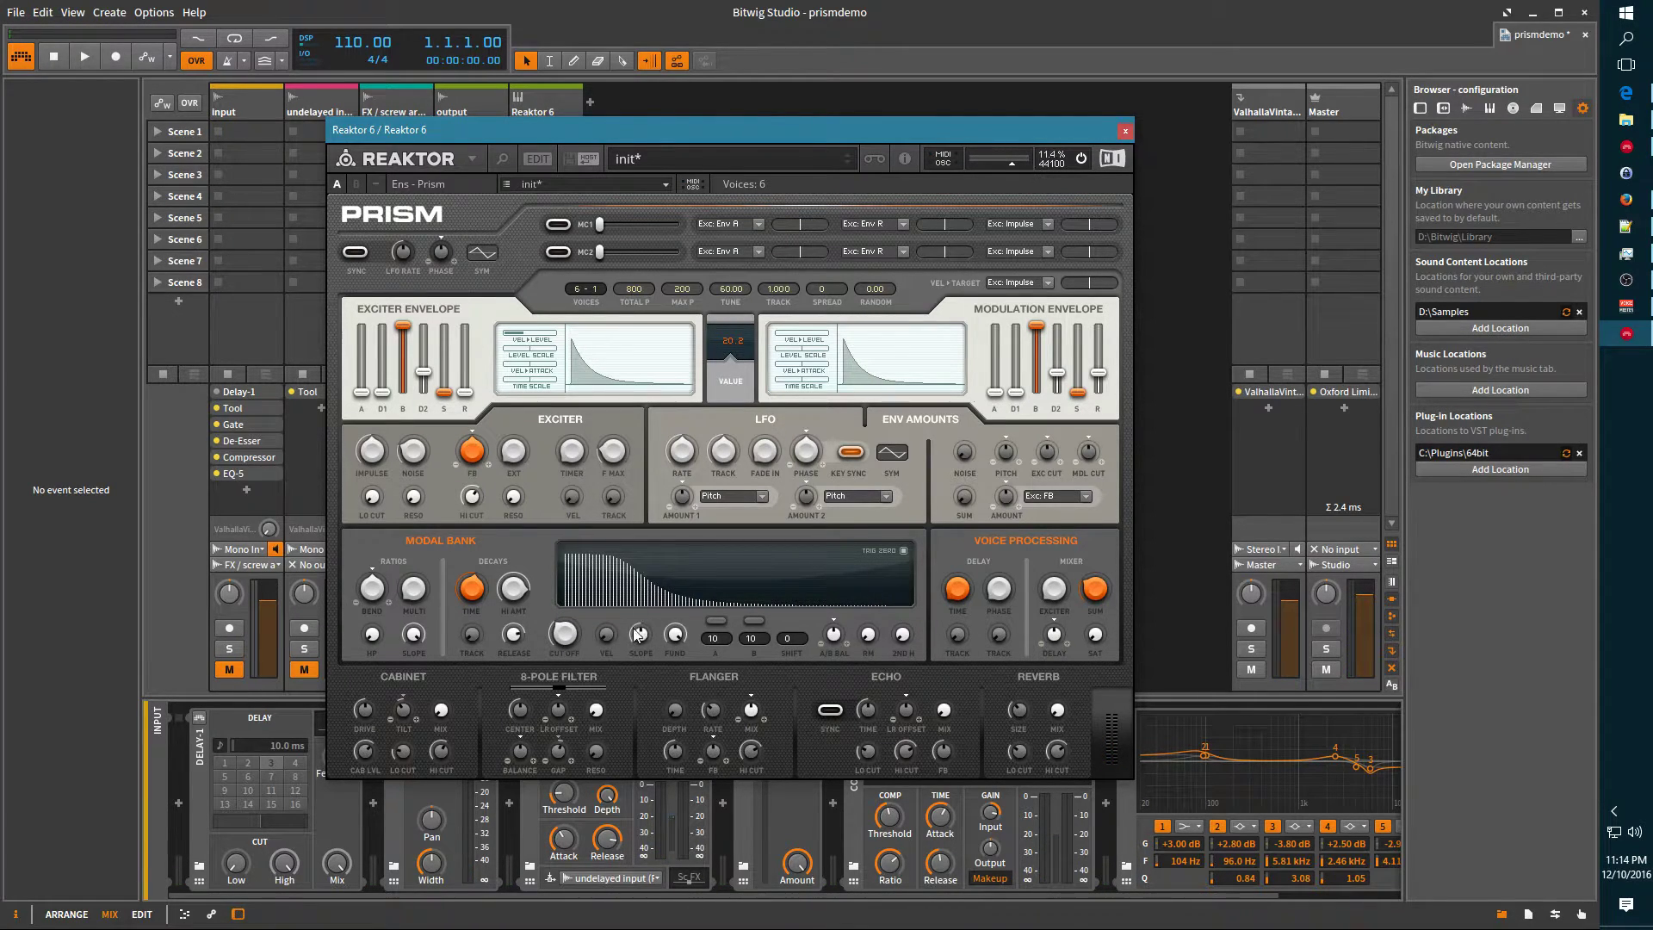
pyautogui.moveTo(641, 635); pyautogui.dragTo(590, 560)
pyautogui.moveTo(583, 644); pyautogui.dragTo(712, 357)
pyautogui.moveTo(571, 647)
pyautogui.mouseDown()
pyautogui.moveTo(571, 608)
pyautogui.moveTo(572, 680)
pyautogui.mouseUp()
pyautogui.moveTo(564, 641); pyautogui.dragTo(587, 670)
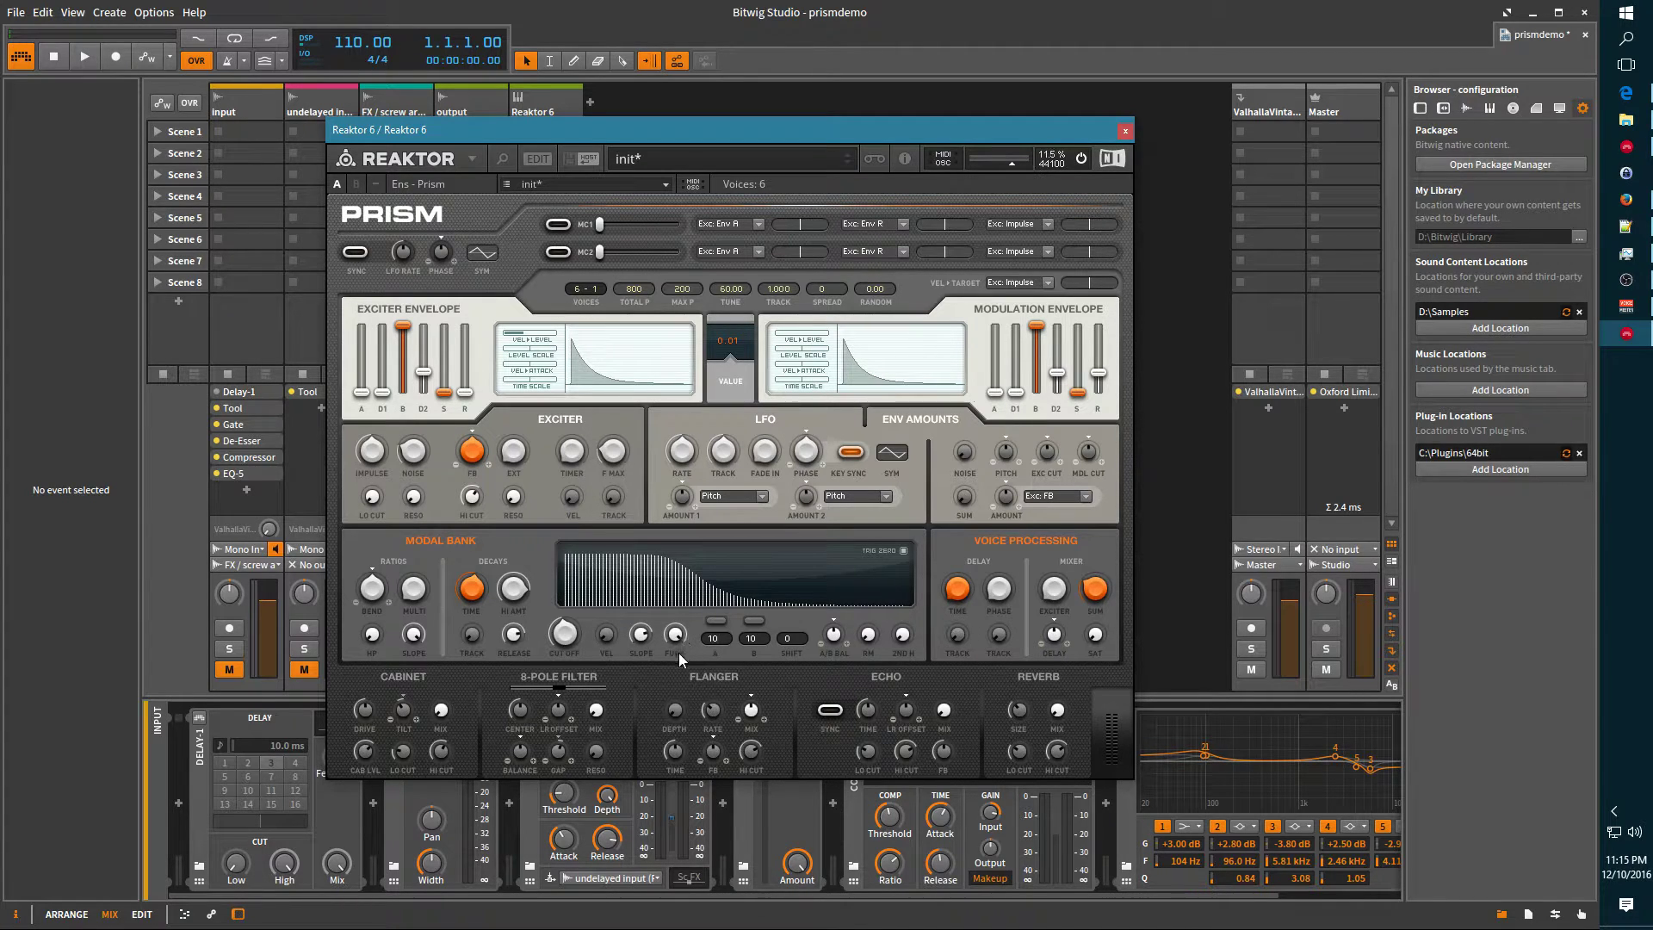
# - Adjust the modal bank's fundamental level relative to the other partials and the Sum level in the voice mixer
pyautogui.moveTo(678, 634); pyautogui.dragTo(684, 756)
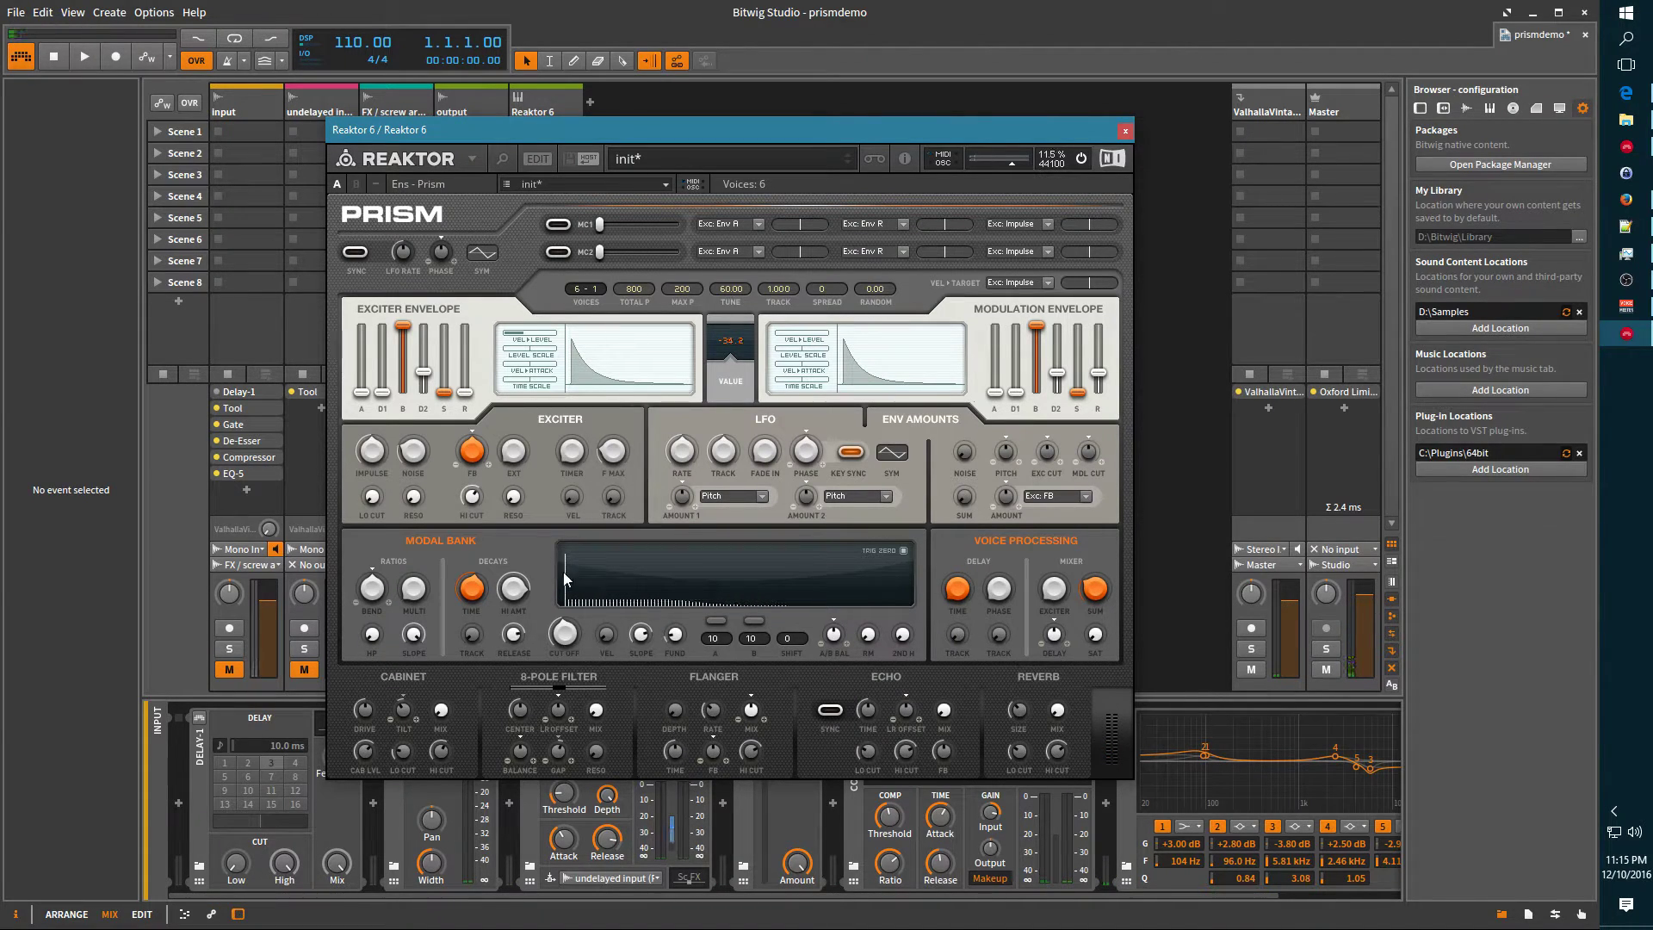
pyautogui.moveTo(675, 639); pyautogui.dragTo(676, 612)
pyautogui.moveTo(1103, 514); pyautogui.dragTo(1091, 583)
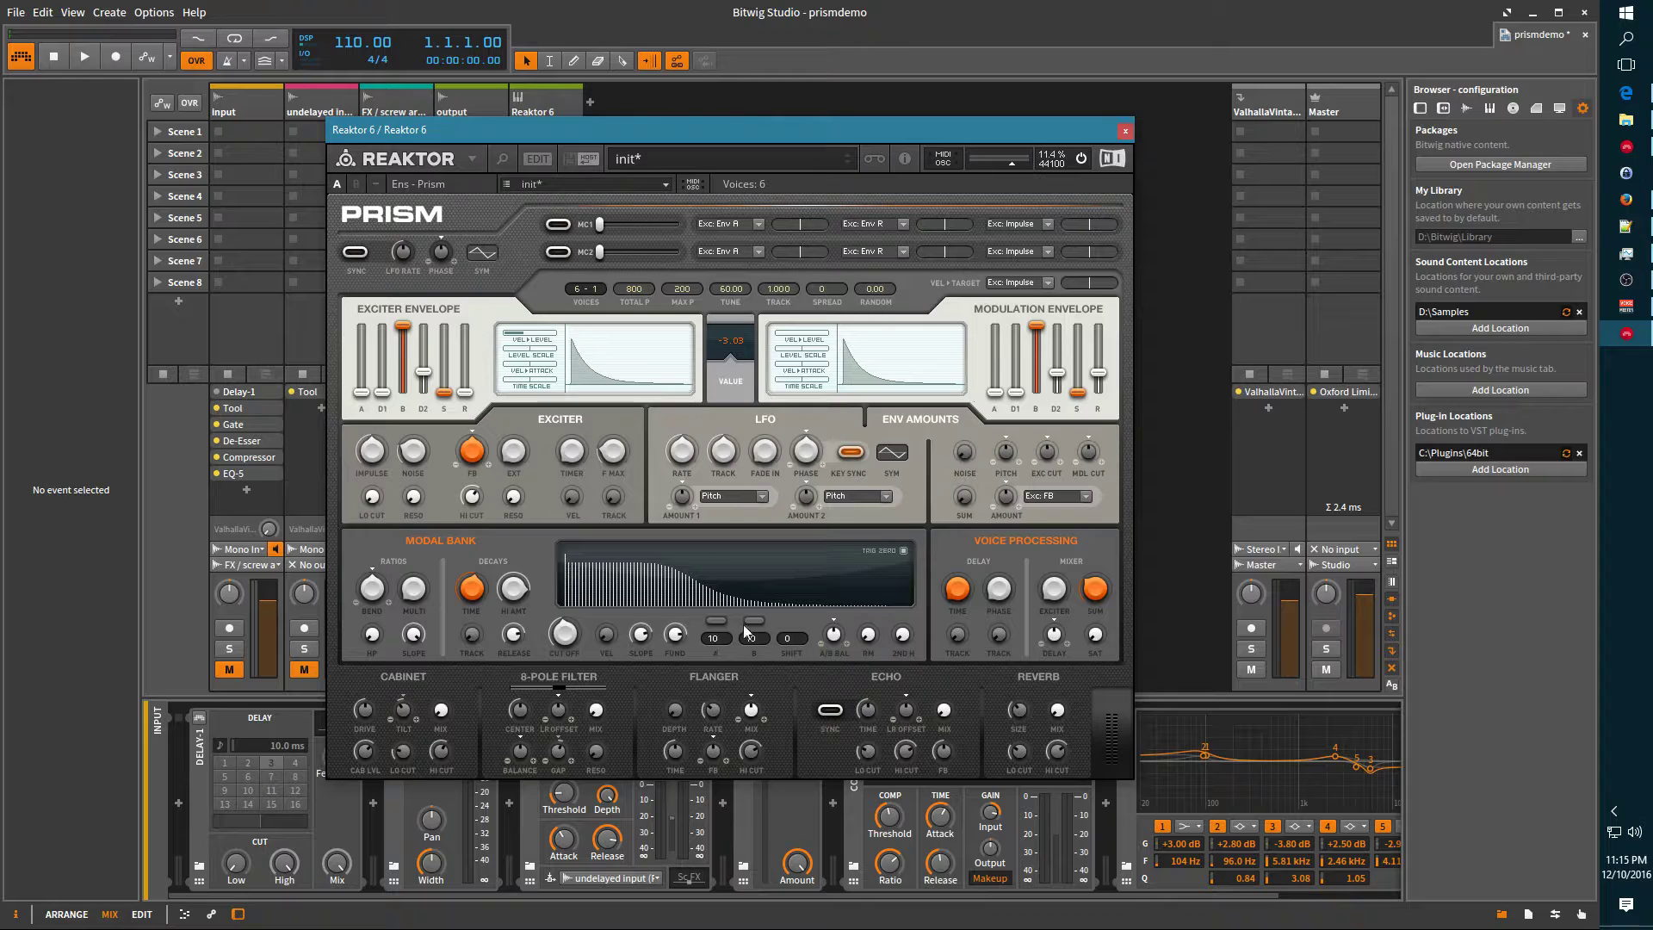
# - Try the modal bank's A and B switches on and off, leaving only A enabled
pyautogui.click(717, 621)
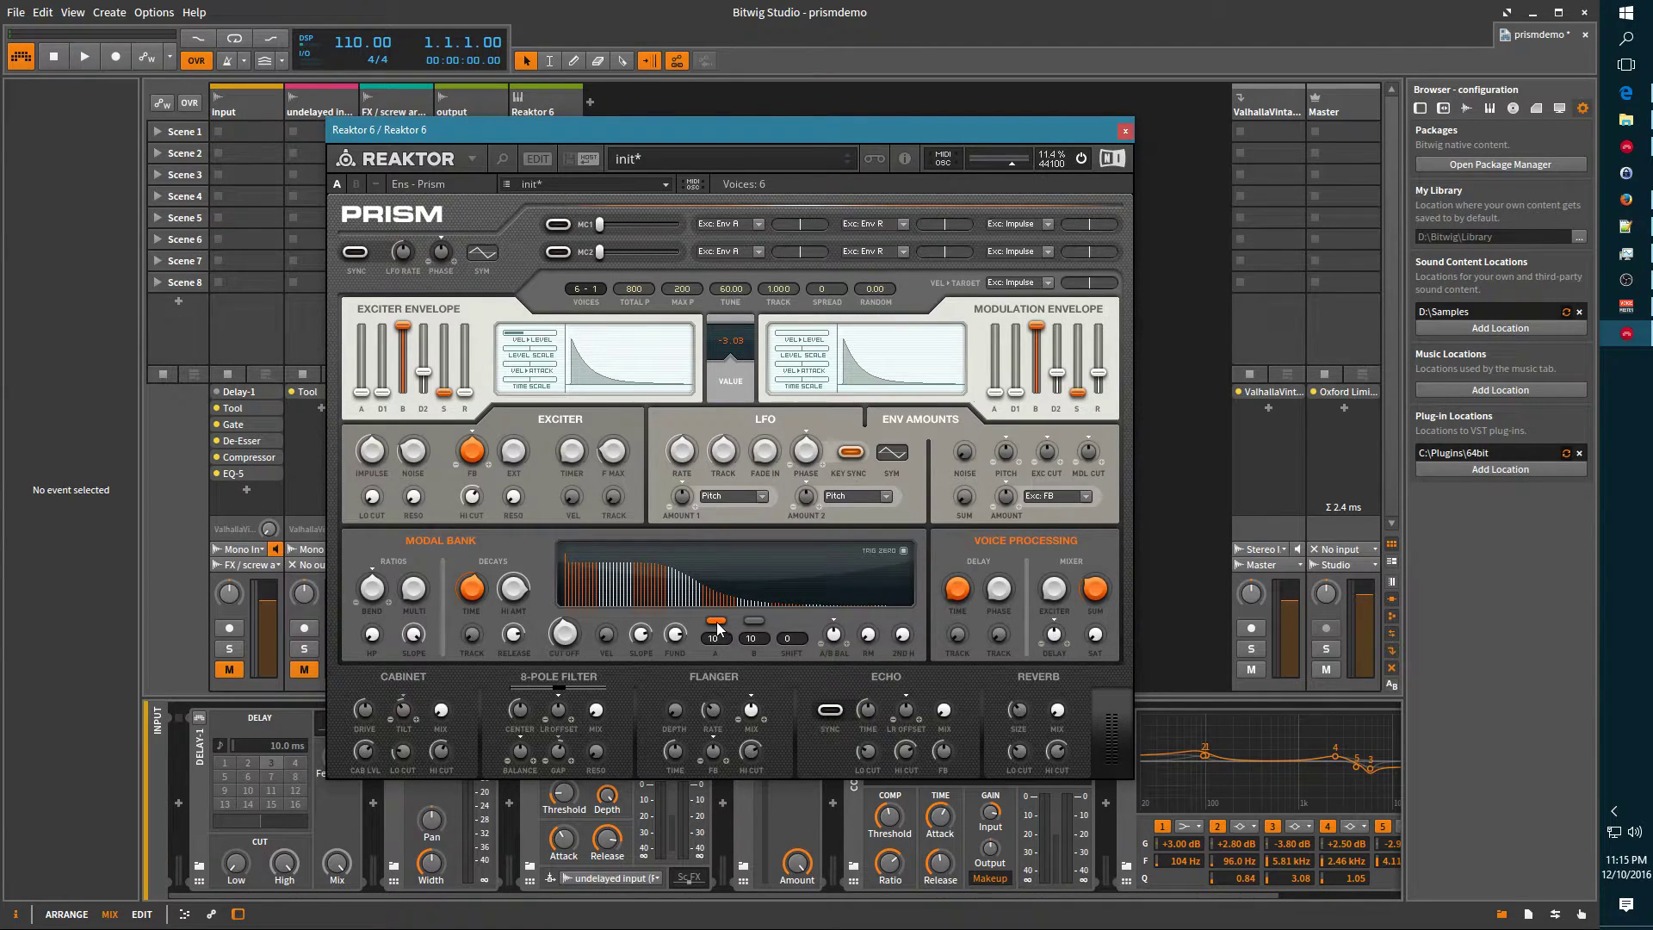
pyautogui.click(714, 621)
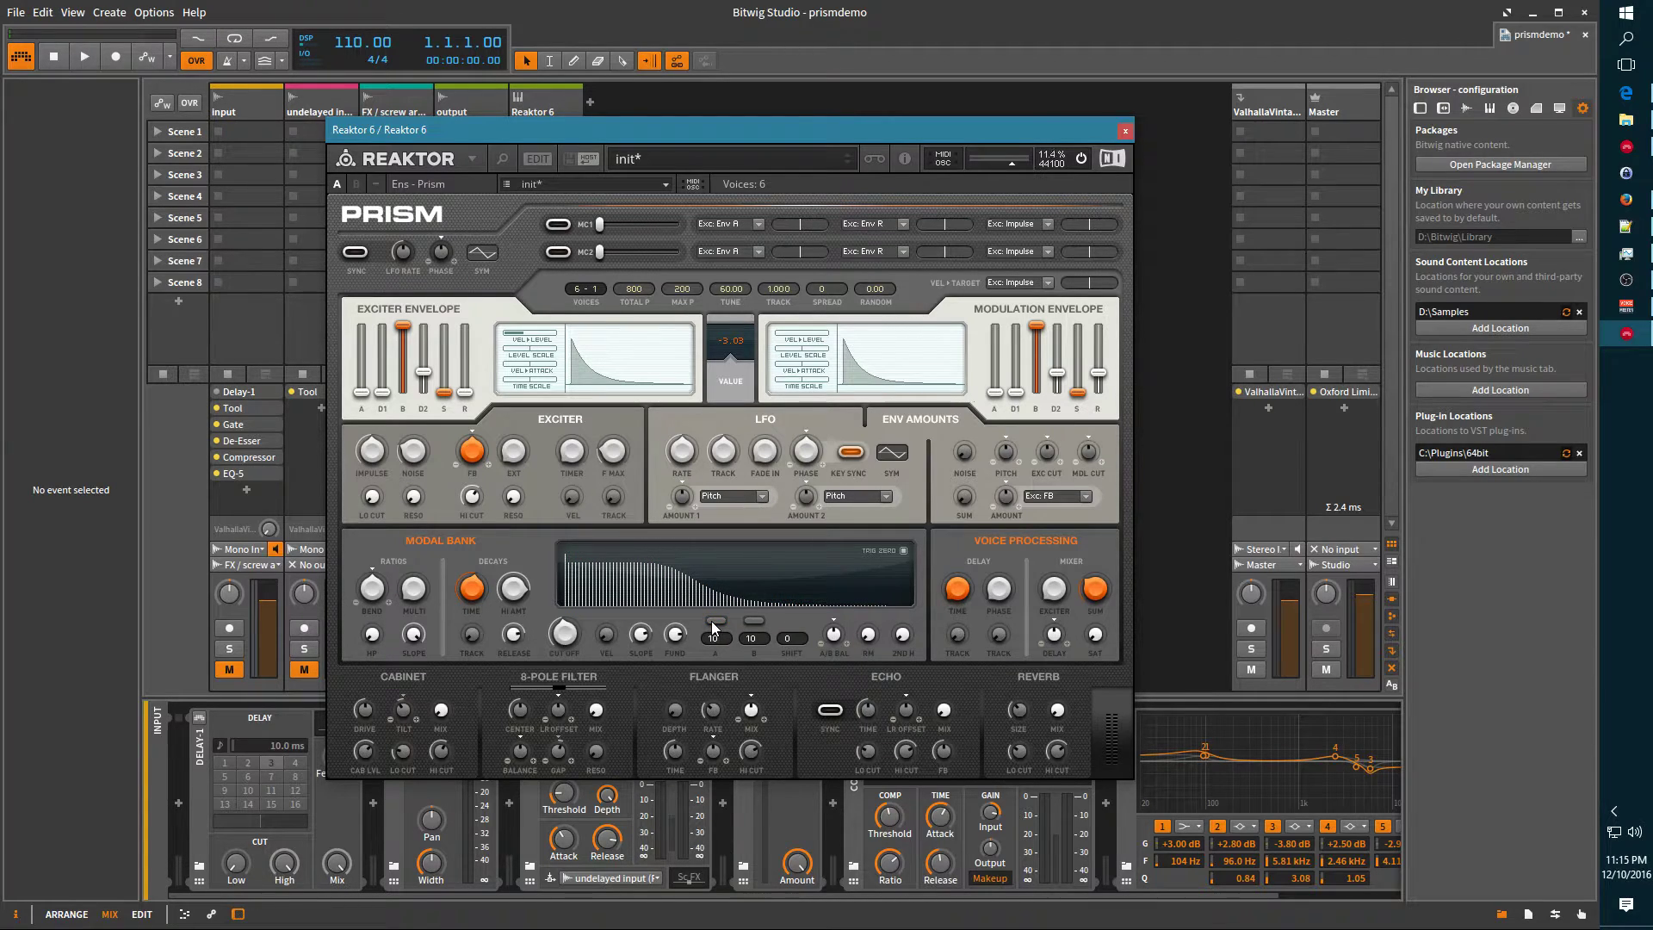
pyautogui.click(715, 621)
pyautogui.click(717, 623)
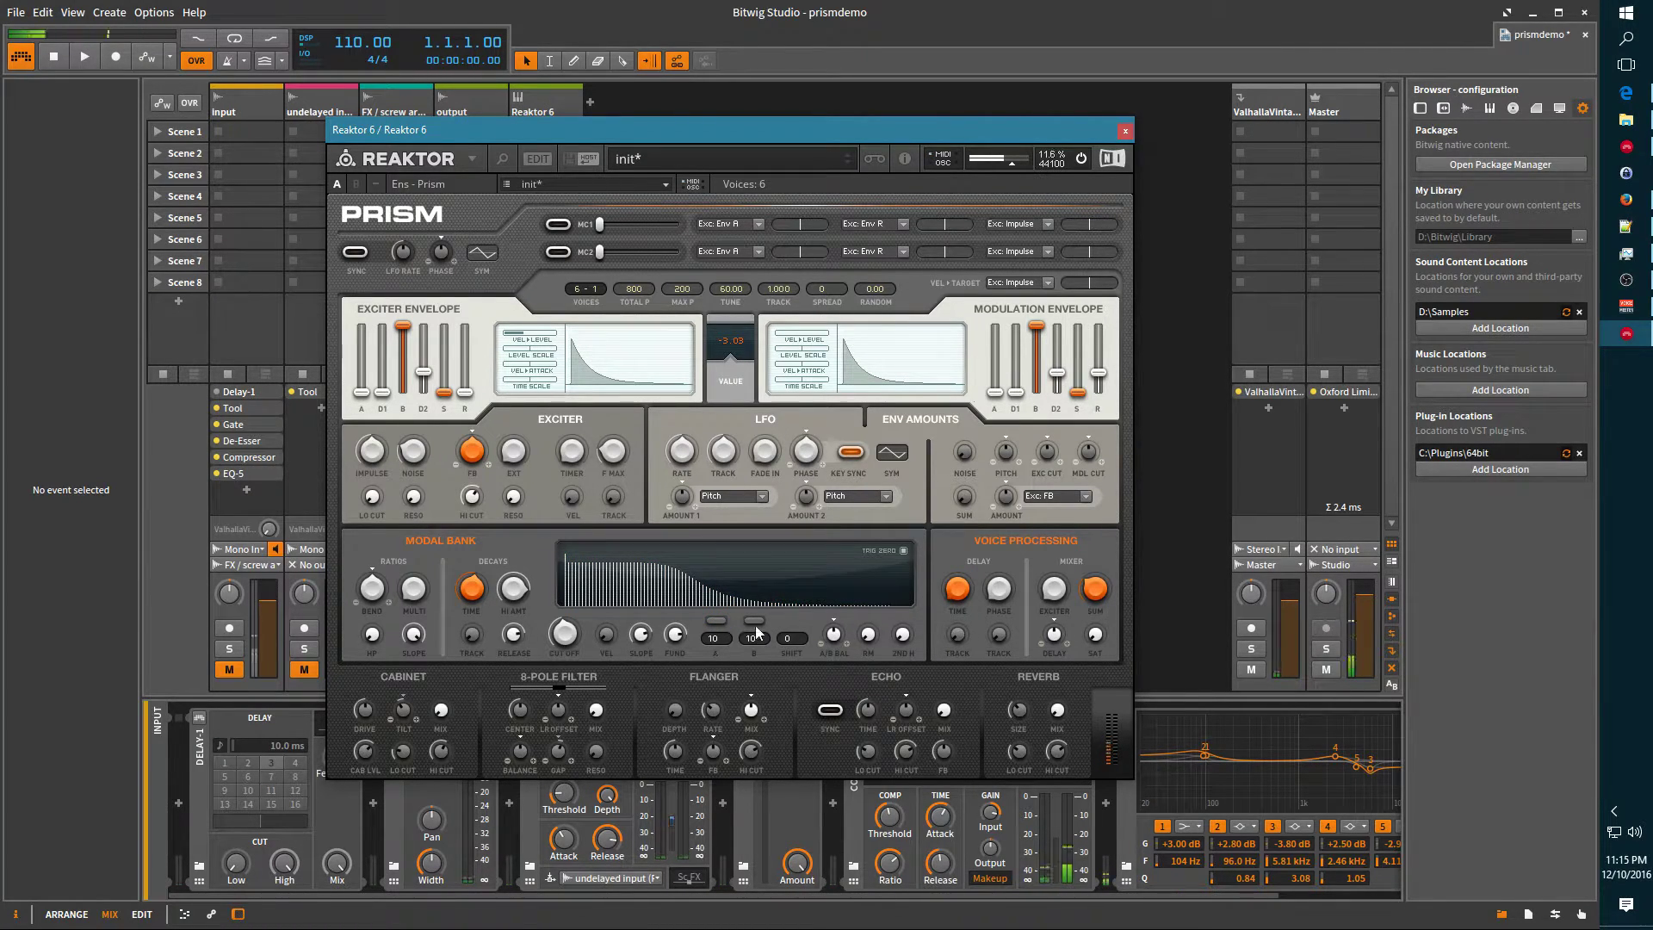
pyautogui.click(753, 622)
pyautogui.click(753, 622)
pyautogui.click(716, 622)
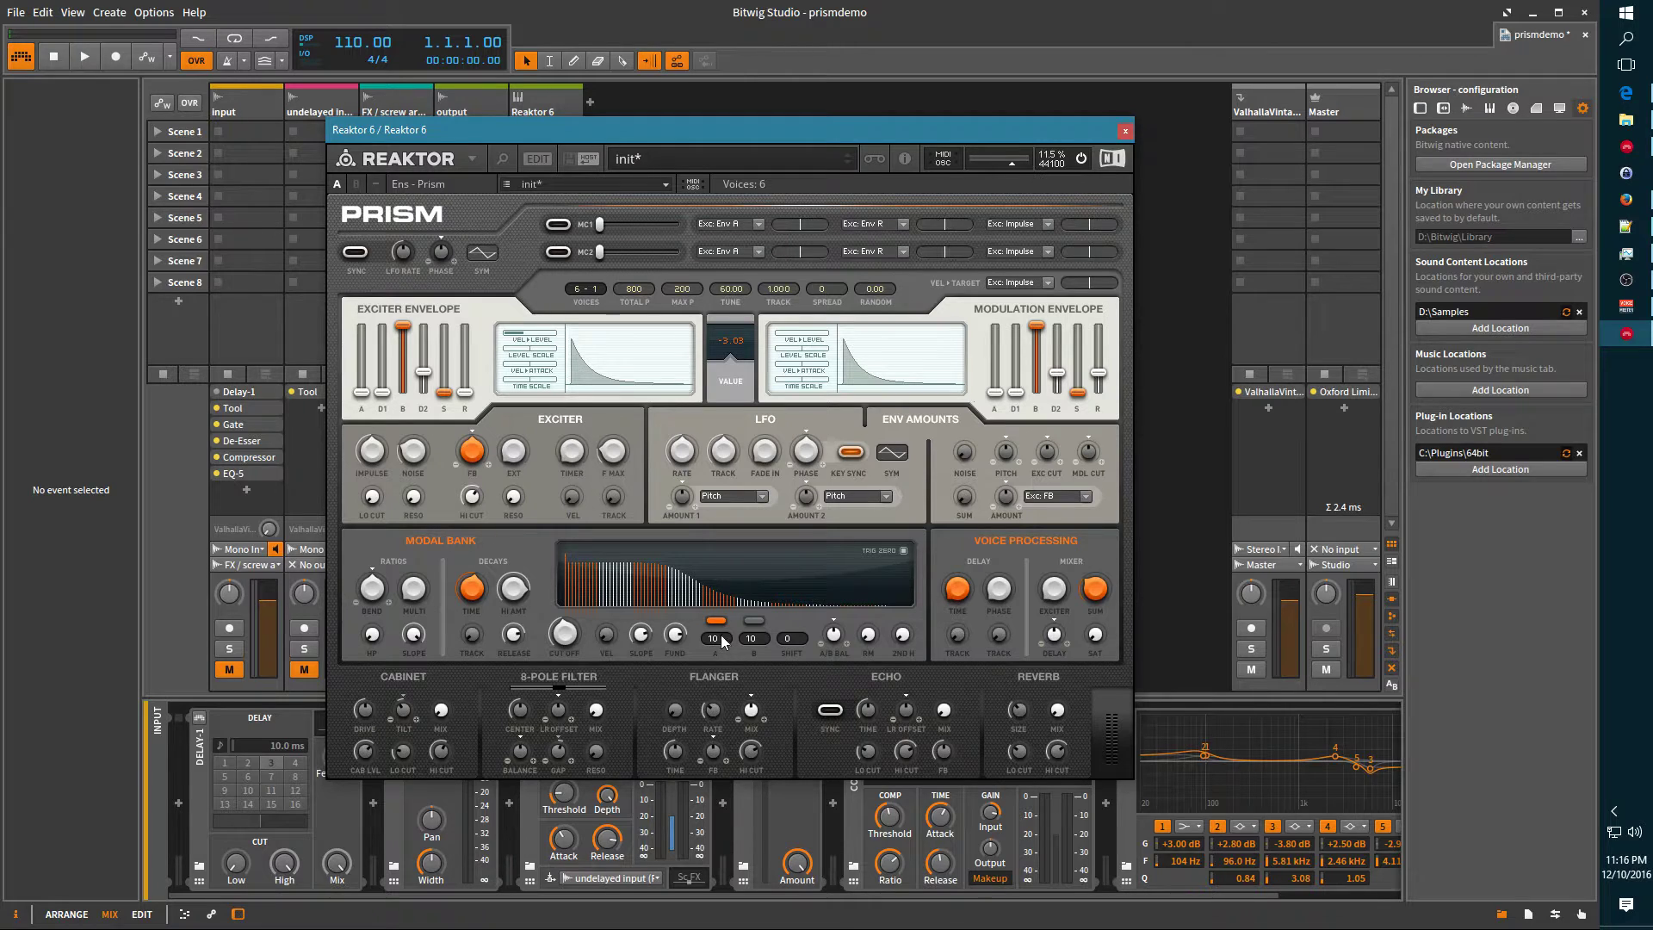
# - Set the modal bank's A partial count to 6 and its B partial count to 8
pyautogui.moveTo(711, 638); pyautogui.dragTo(719, 650)
pyautogui.moveTo(705, 643); pyautogui.dragTo(706, 648)
pyautogui.moveTo(714, 639); pyautogui.dragTo(752, 561)
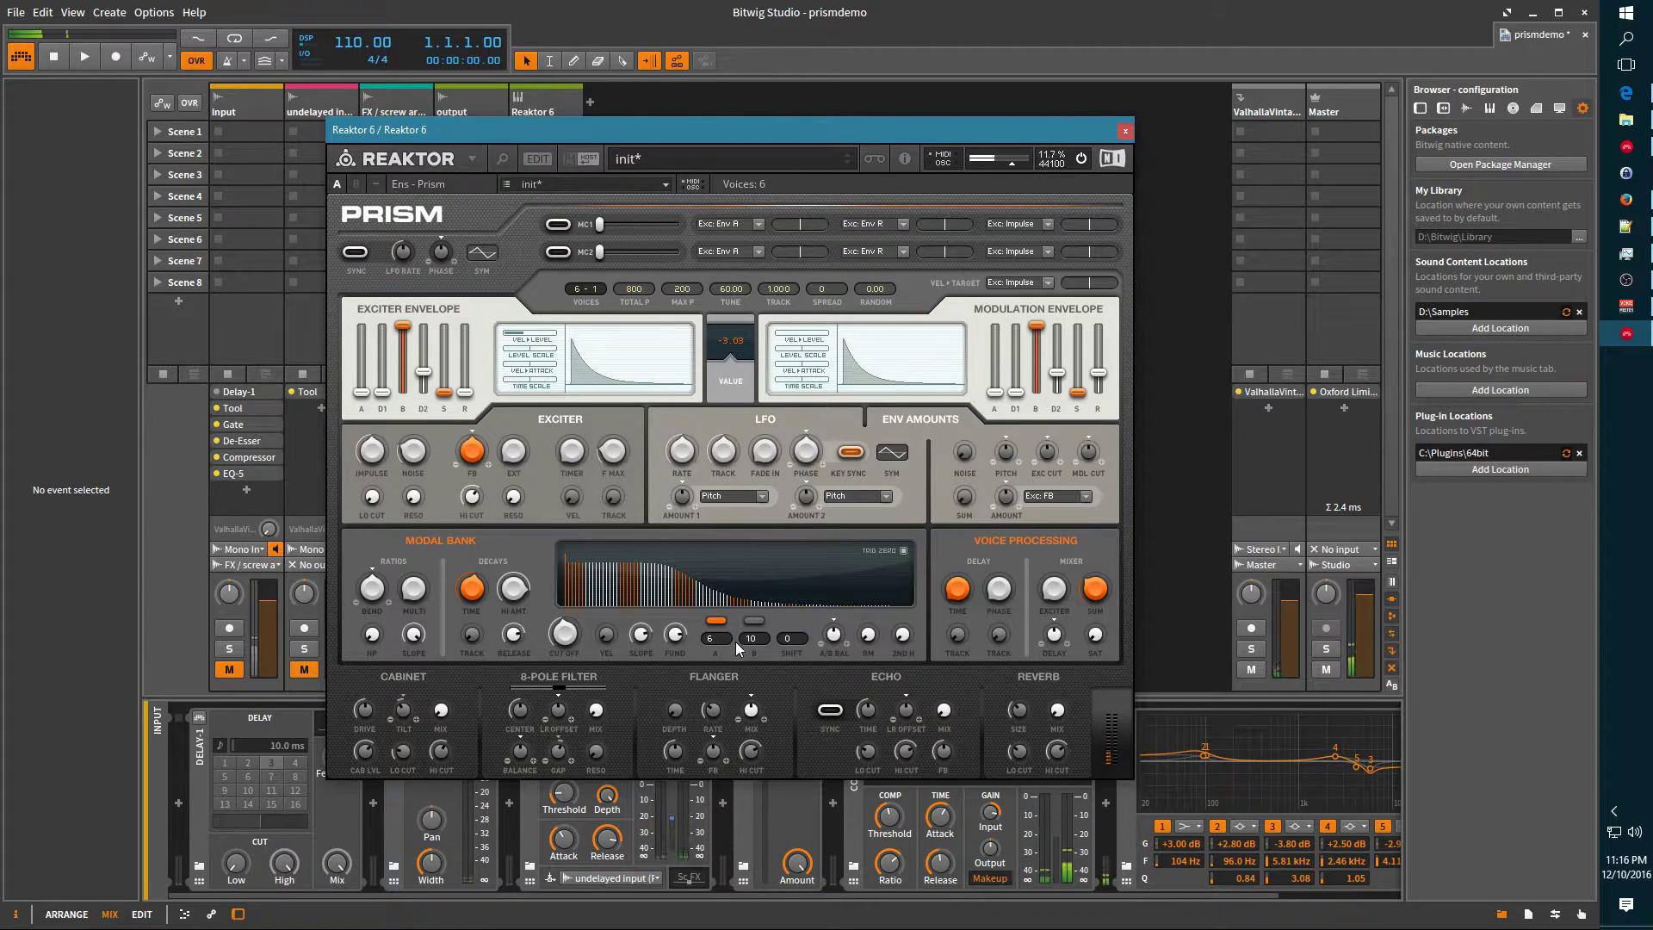
pyautogui.moveTo(761, 638); pyautogui.dragTo(792, 659)
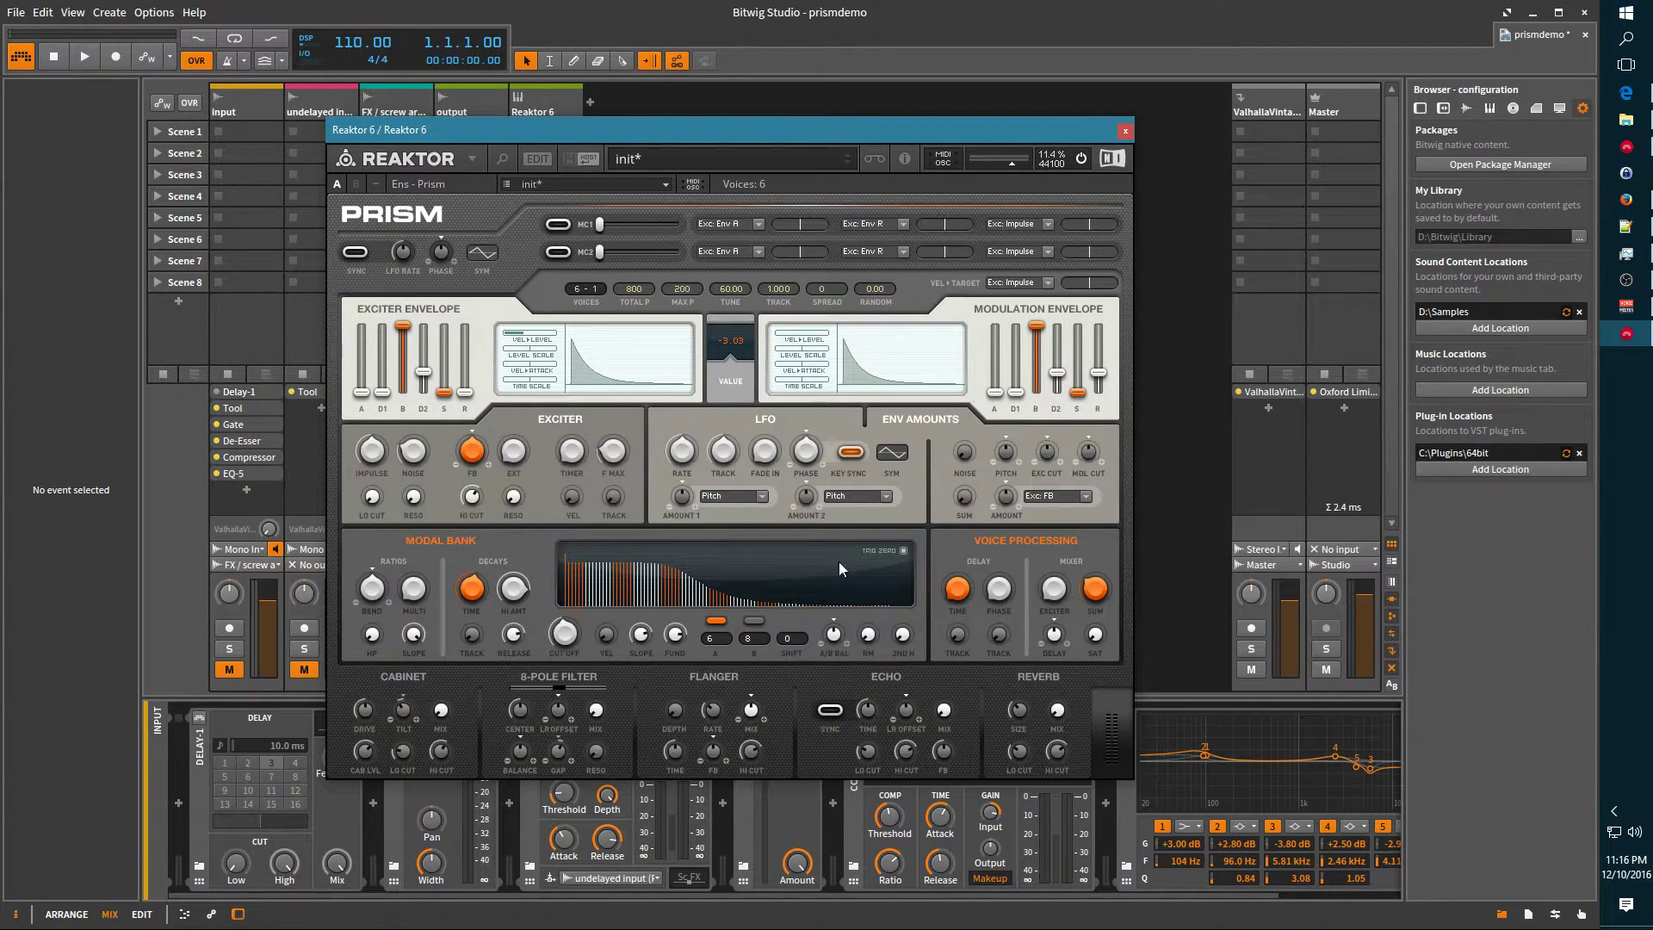
# - Set the modal bank's partial pattern Shift to 3
pyautogui.scroll(2, 793, 638)
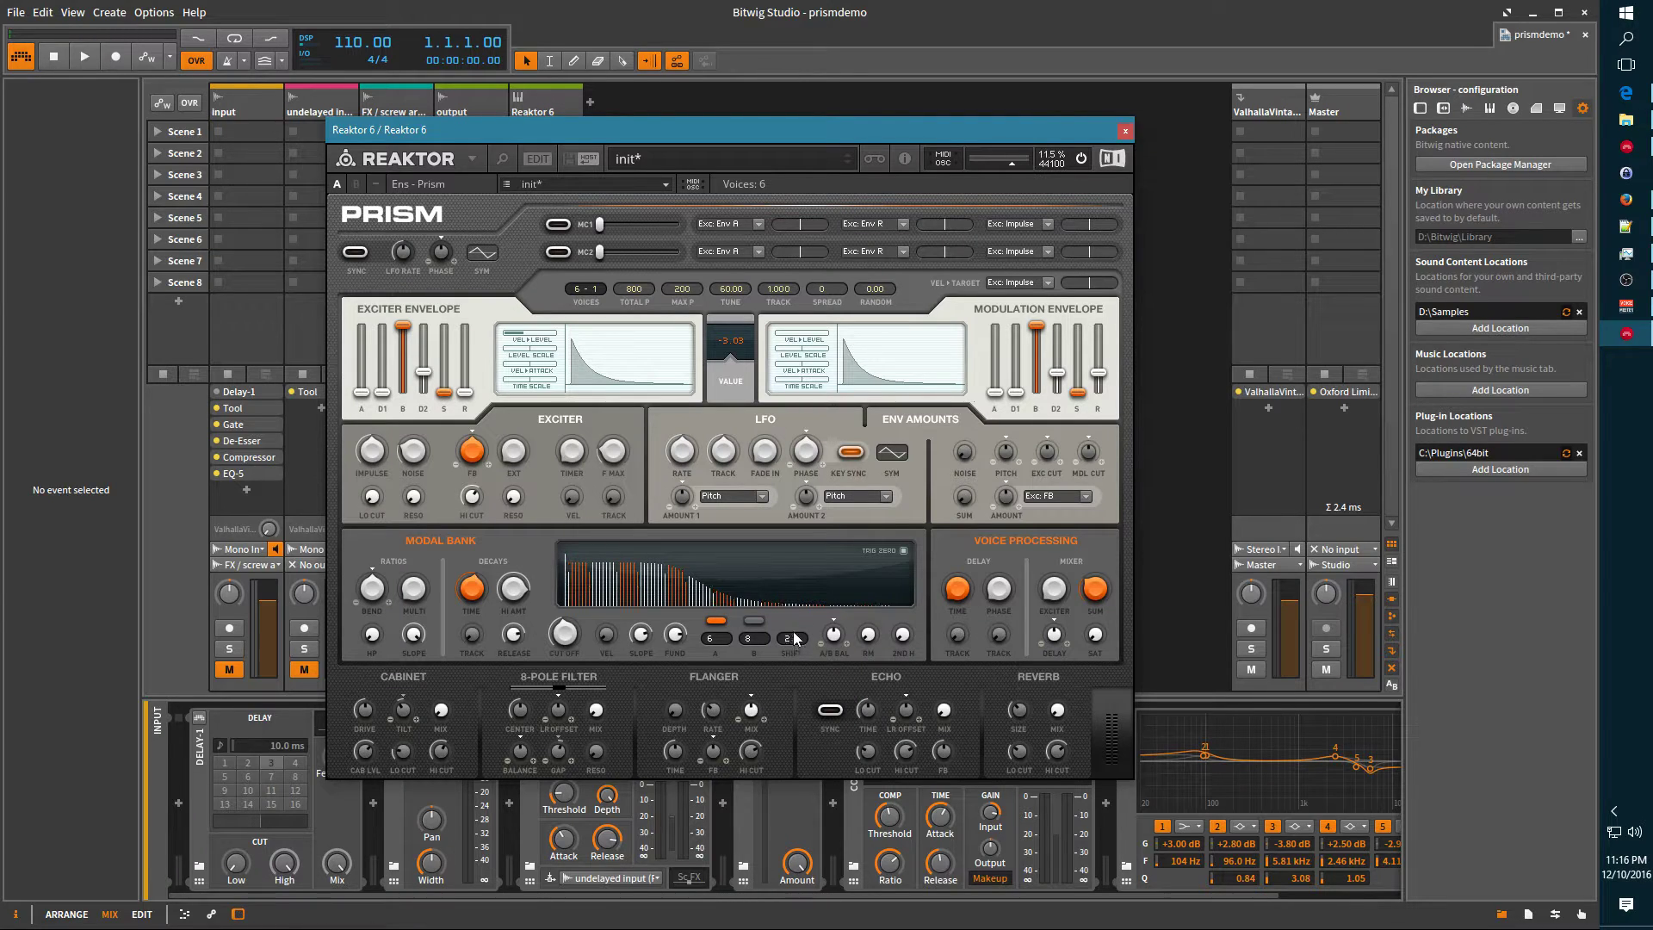
pyautogui.moveTo(793, 630)
pyautogui.mouseDown()
pyautogui.moveTo(793, 586)
pyautogui.moveTo(795, 647)
pyautogui.mouseUp()
pyautogui.scroll(3, 798, 648)
# - Set the modal bank's A/B balance to about 0.40
pyautogui.moveTo(837, 642); pyautogui.dragTo(829, 572)
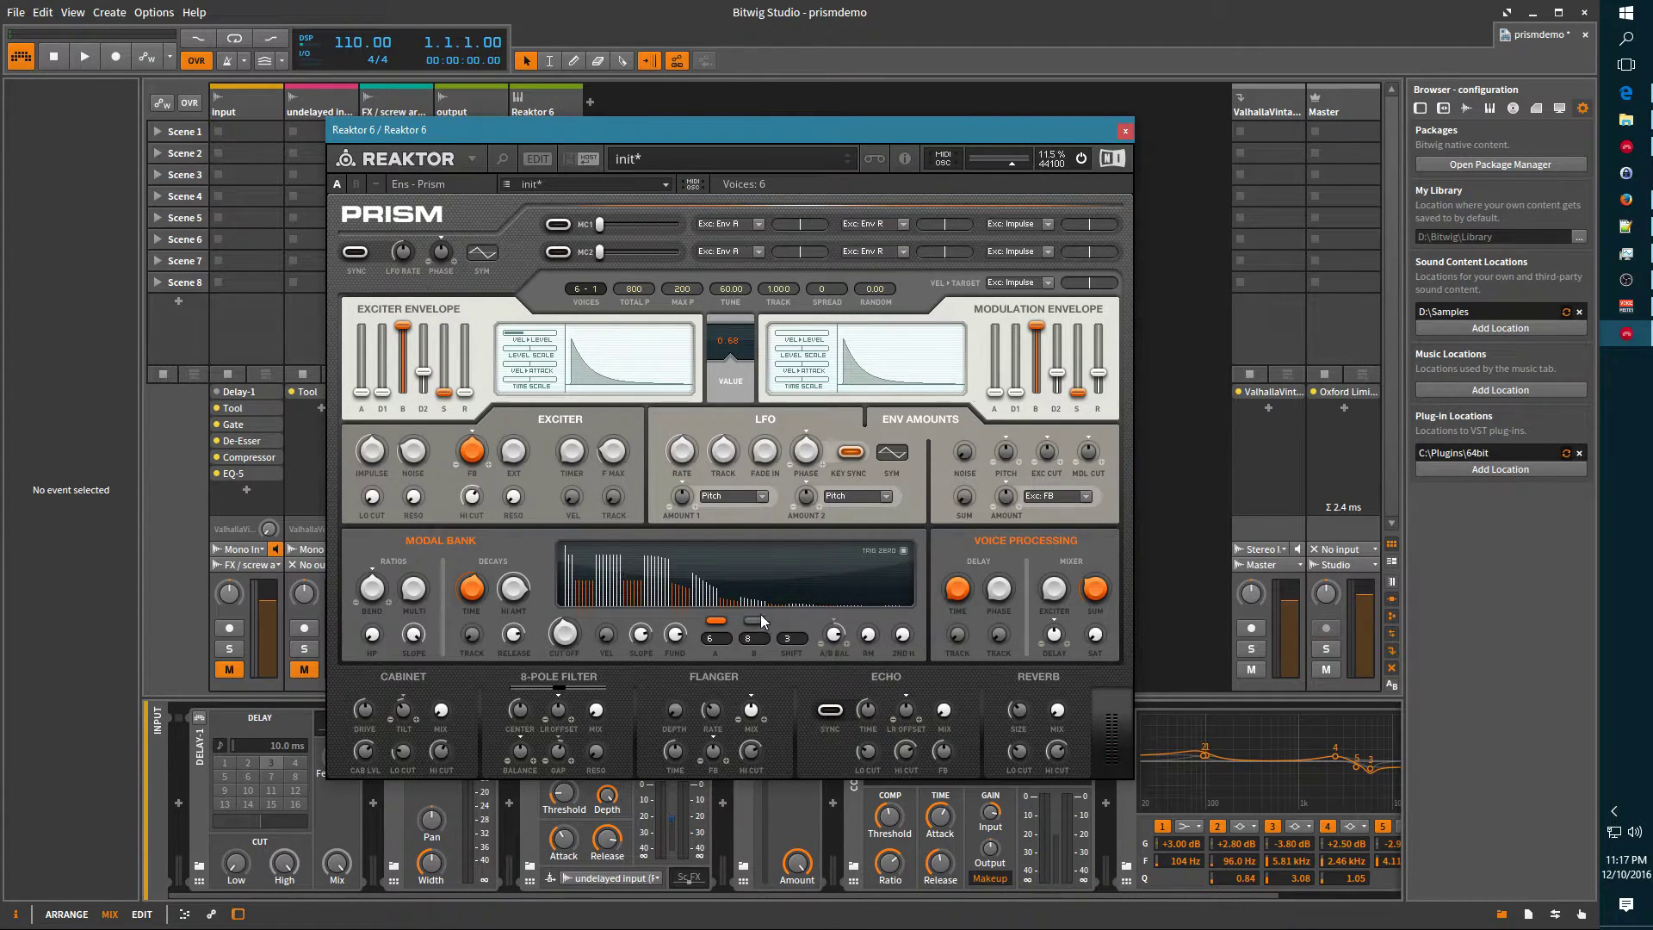
pyautogui.moveTo(833, 663)
pyautogui.mouseDown()
pyautogui.moveTo(839, 756)
pyautogui.moveTo(840, 645)
pyautogui.mouseUp()
pyautogui.click(867, 641)
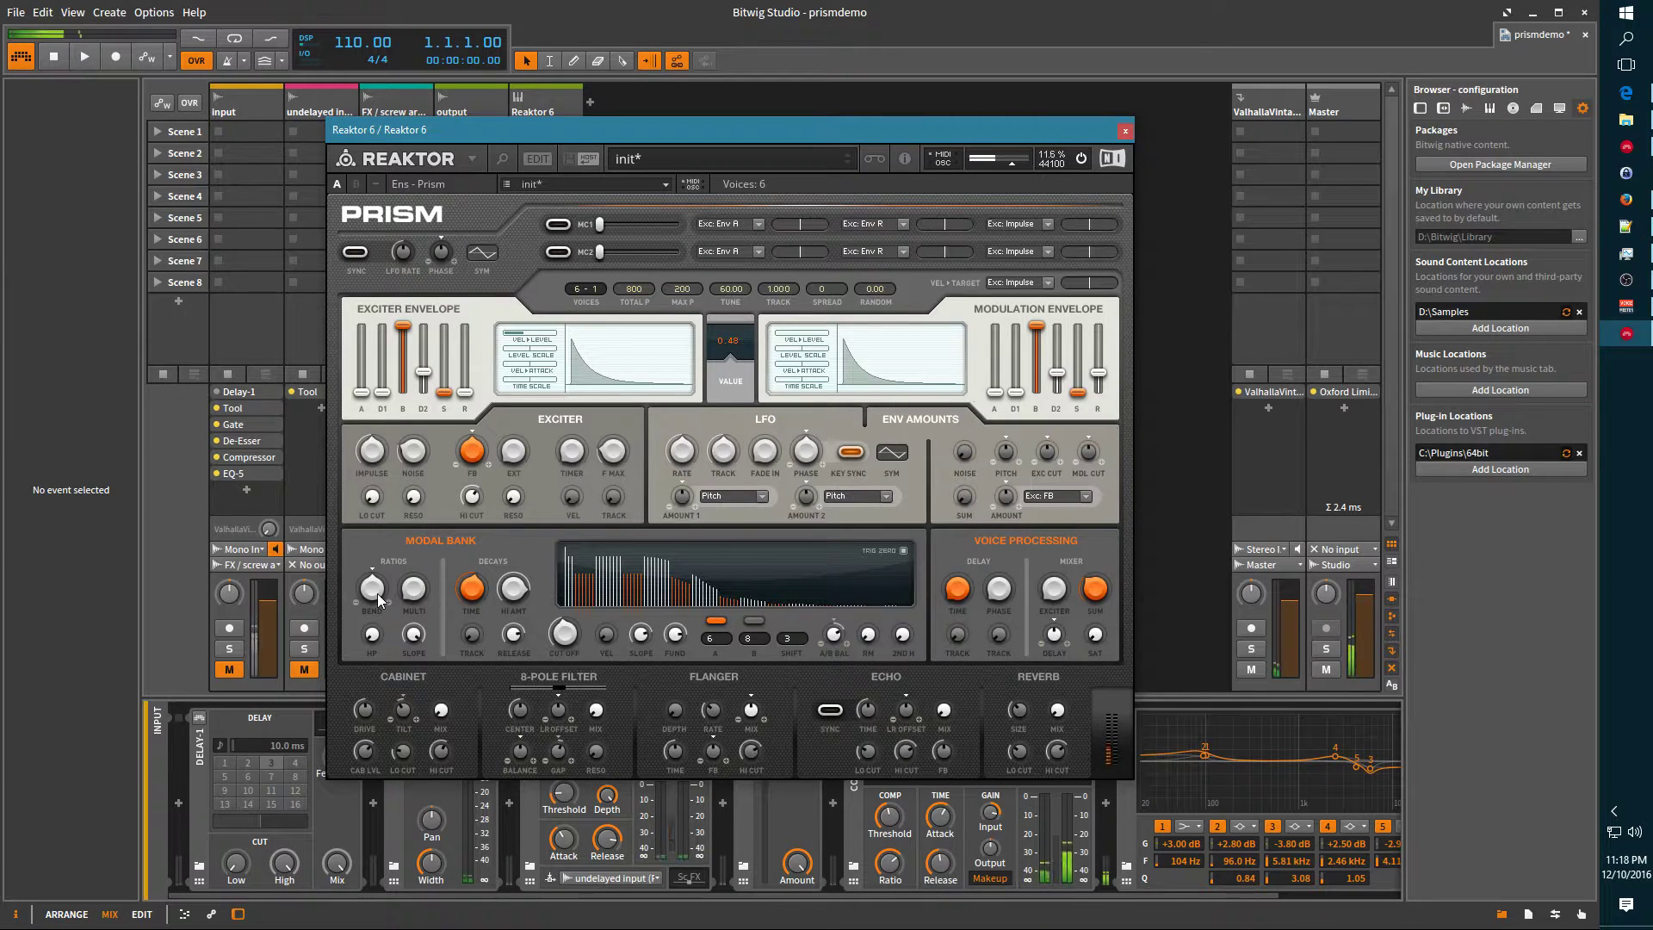
# - Adjust the Sum level in the voice mixer and set the modal bank's Bend ratio to about 0.096
pyautogui.moveTo(377, 592); pyautogui.dragTo(415, 680)
pyautogui.moveTo(1090, 599); pyautogui.dragTo(1092, 576)
pyautogui.moveTo(417, 603)
pyautogui.mouseDown()
pyautogui.moveTo(385, 515)
pyautogui.moveTo(394, 470)
pyautogui.moveTo(396, 607)
pyautogui.mouseUp()
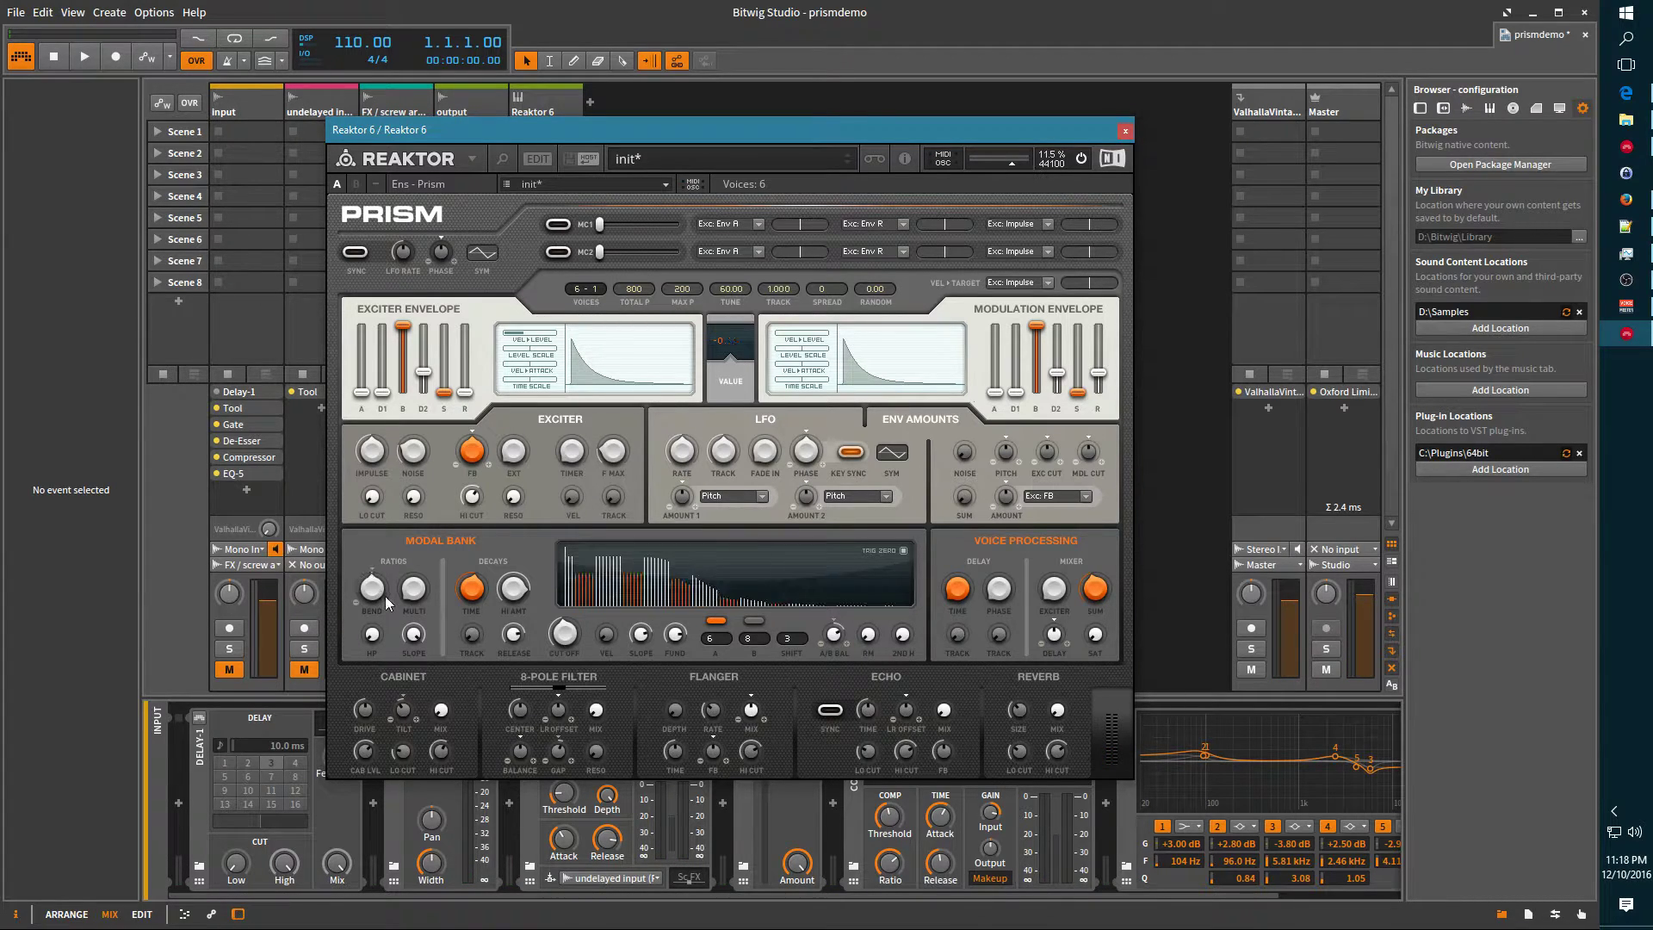
pyautogui.moveTo(379, 601); pyautogui.dragTo(380, 546)
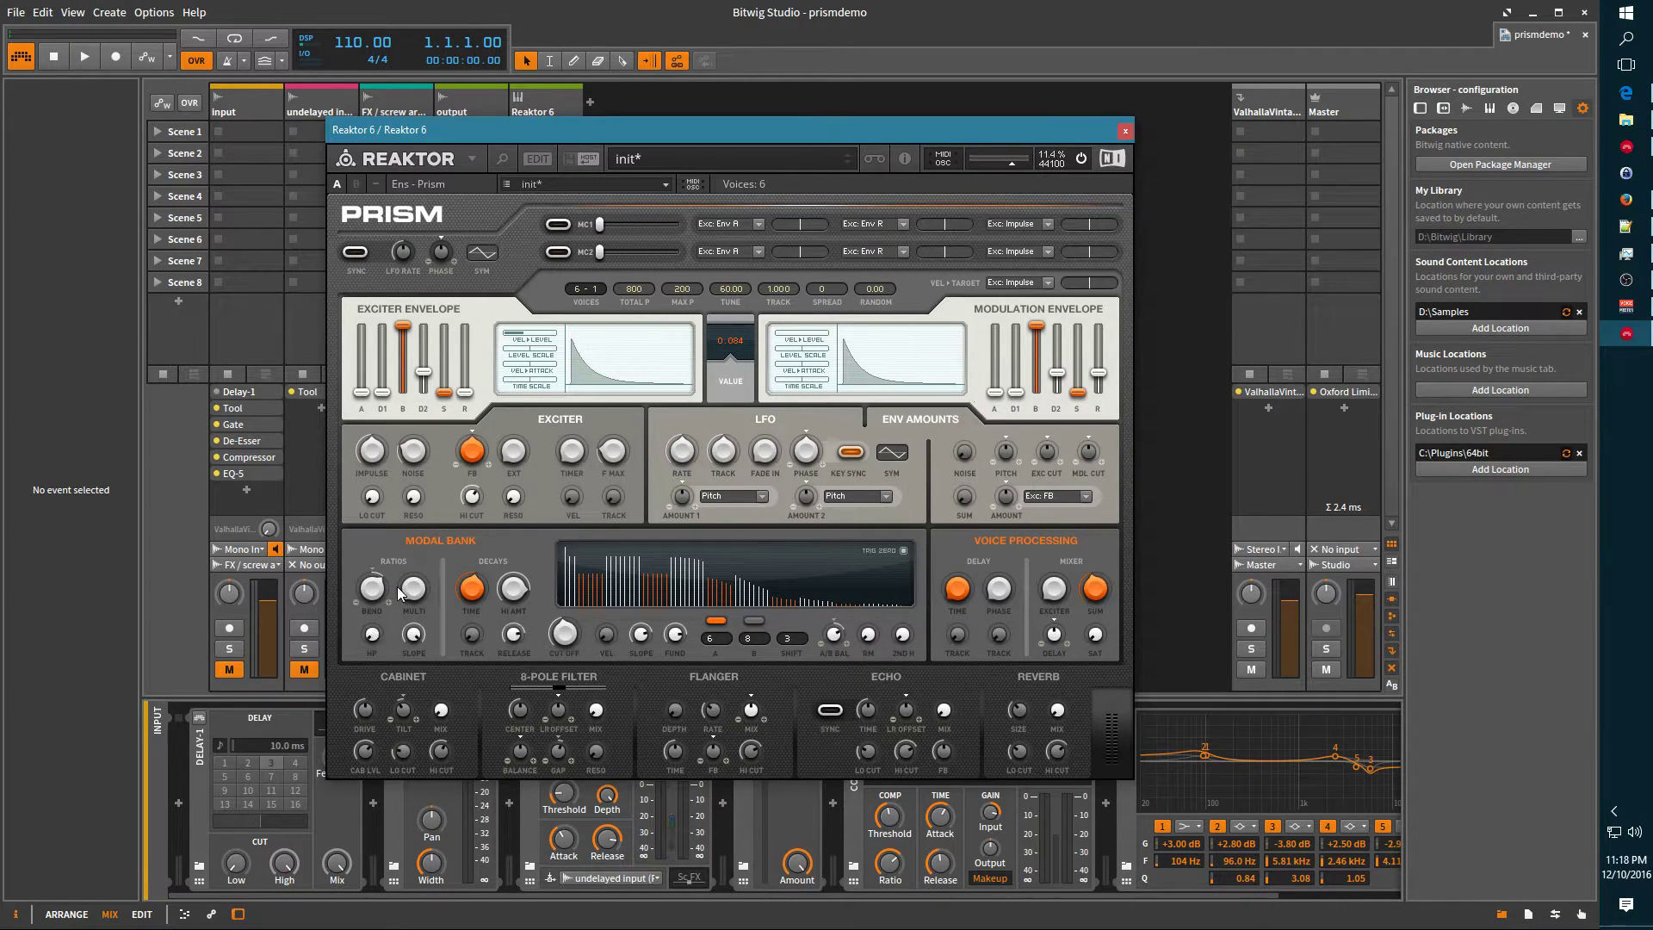
pyautogui.moveTo(385, 600); pyautogui.dragTo(385, 597)
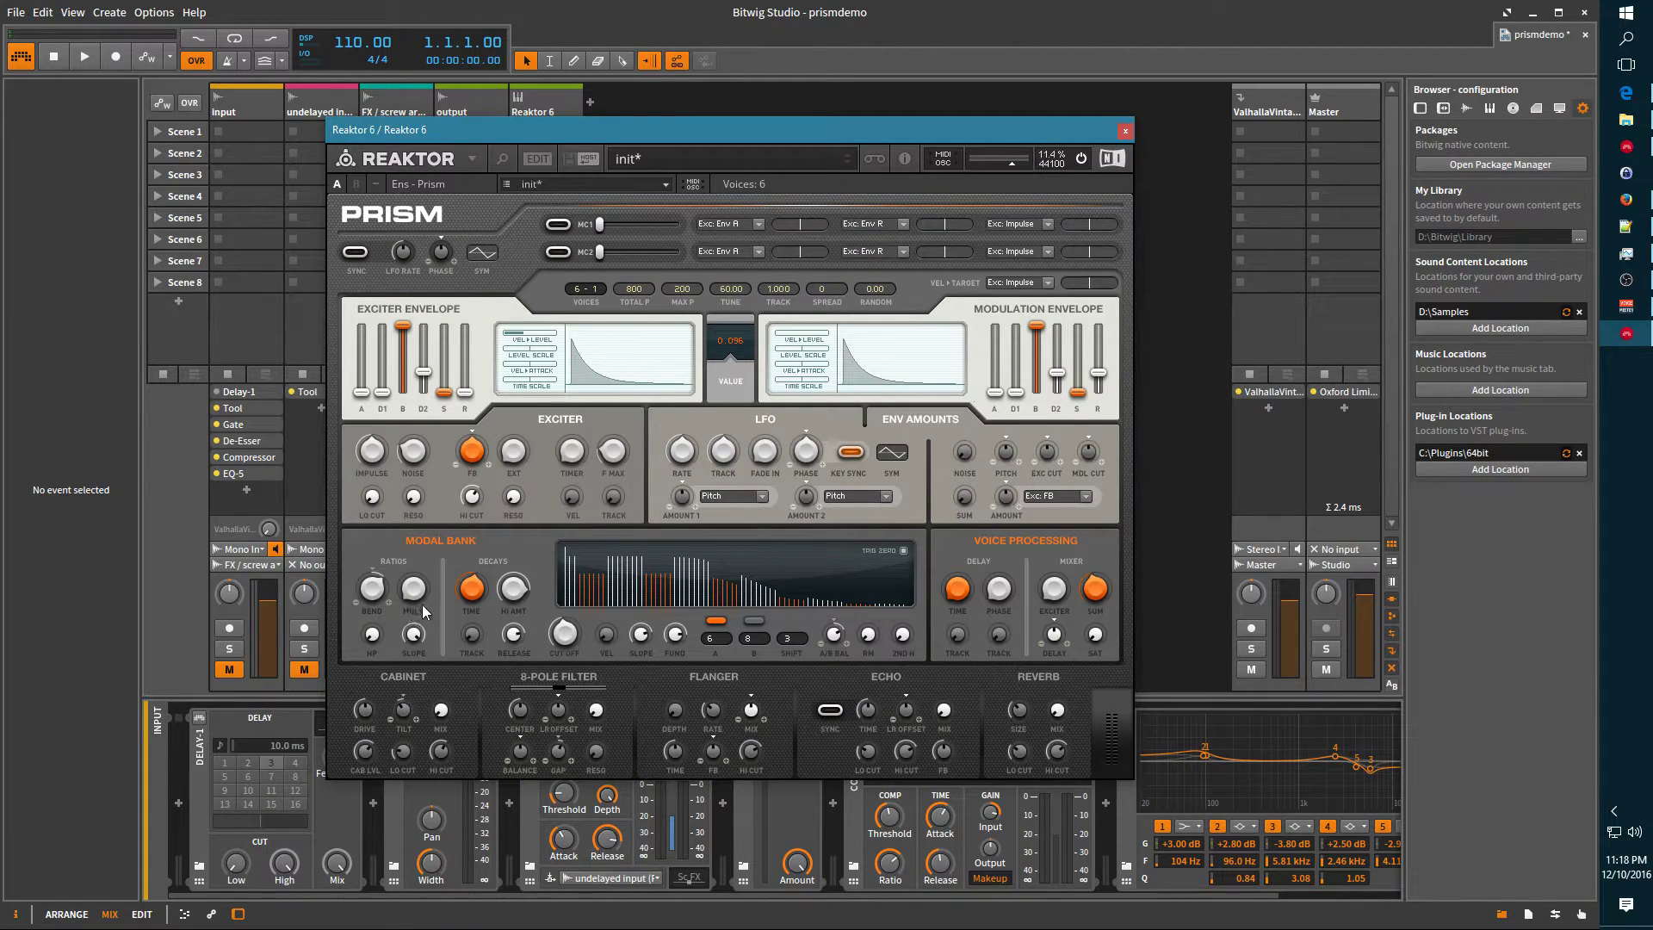
# - Open the modal bank's Cutoff fully and sweep the Multi ratio up and back to about 0.005
pyautogui.click(561, 635)
pyautogui.moveTo(562, 635); pyautogui.dragTo(488, 531)
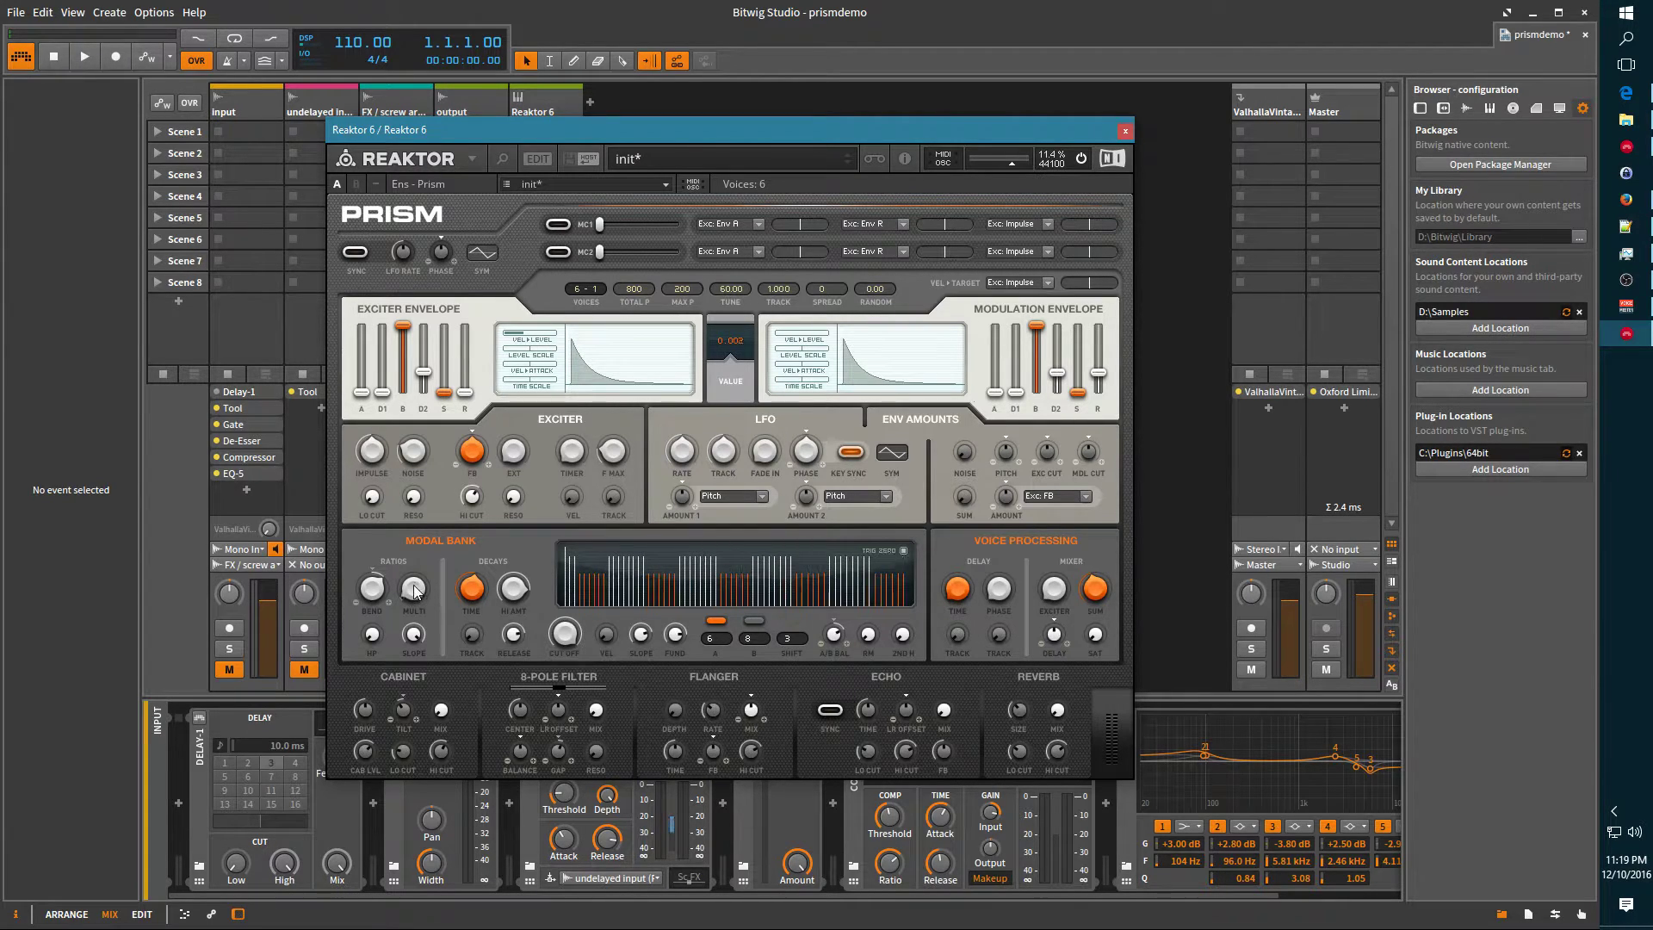
pyautogui.moveTo(413, 588)
pyautogui.mouseDown()
pyautogui.moveTo(420, 456)
pyautogui.moveTo(426, 602)
pyautogui.mouseUp()
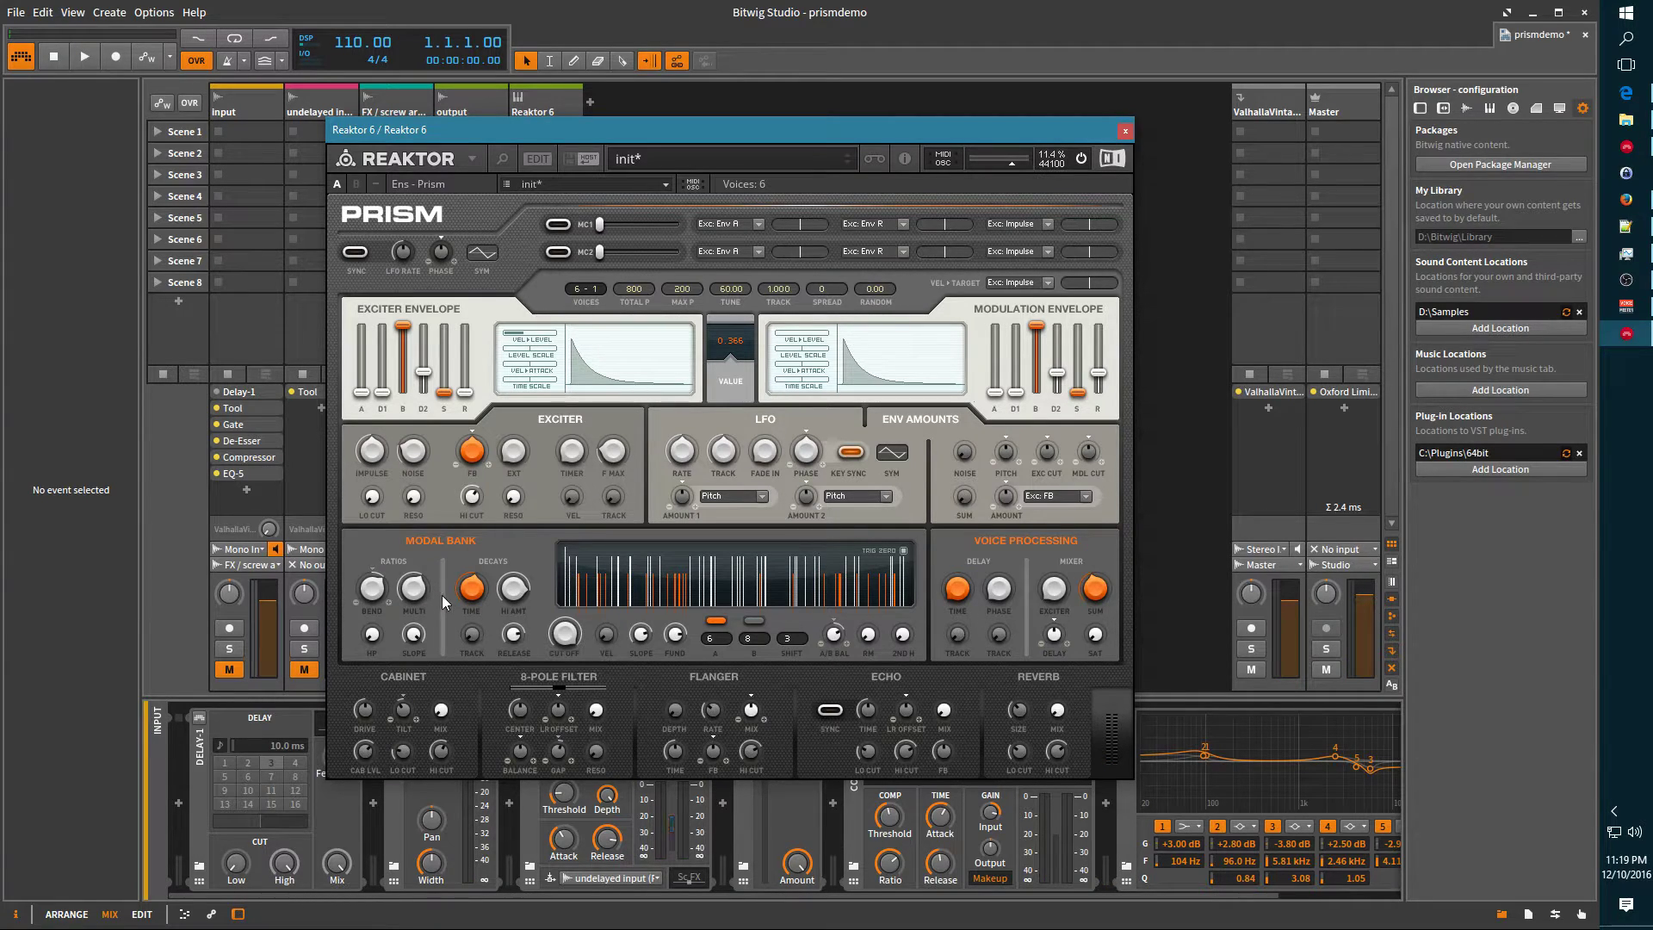
pyautogui.moveTo(419, 596); pyautogui.dragTo(419, 525)
pyautogui.moveTo(420, 597)
pyautogui.mouseDown()
pyautogui.moveTo(418, 620)
pyautogui.moveTo(414, 597)
pyautogui.mouseUp()
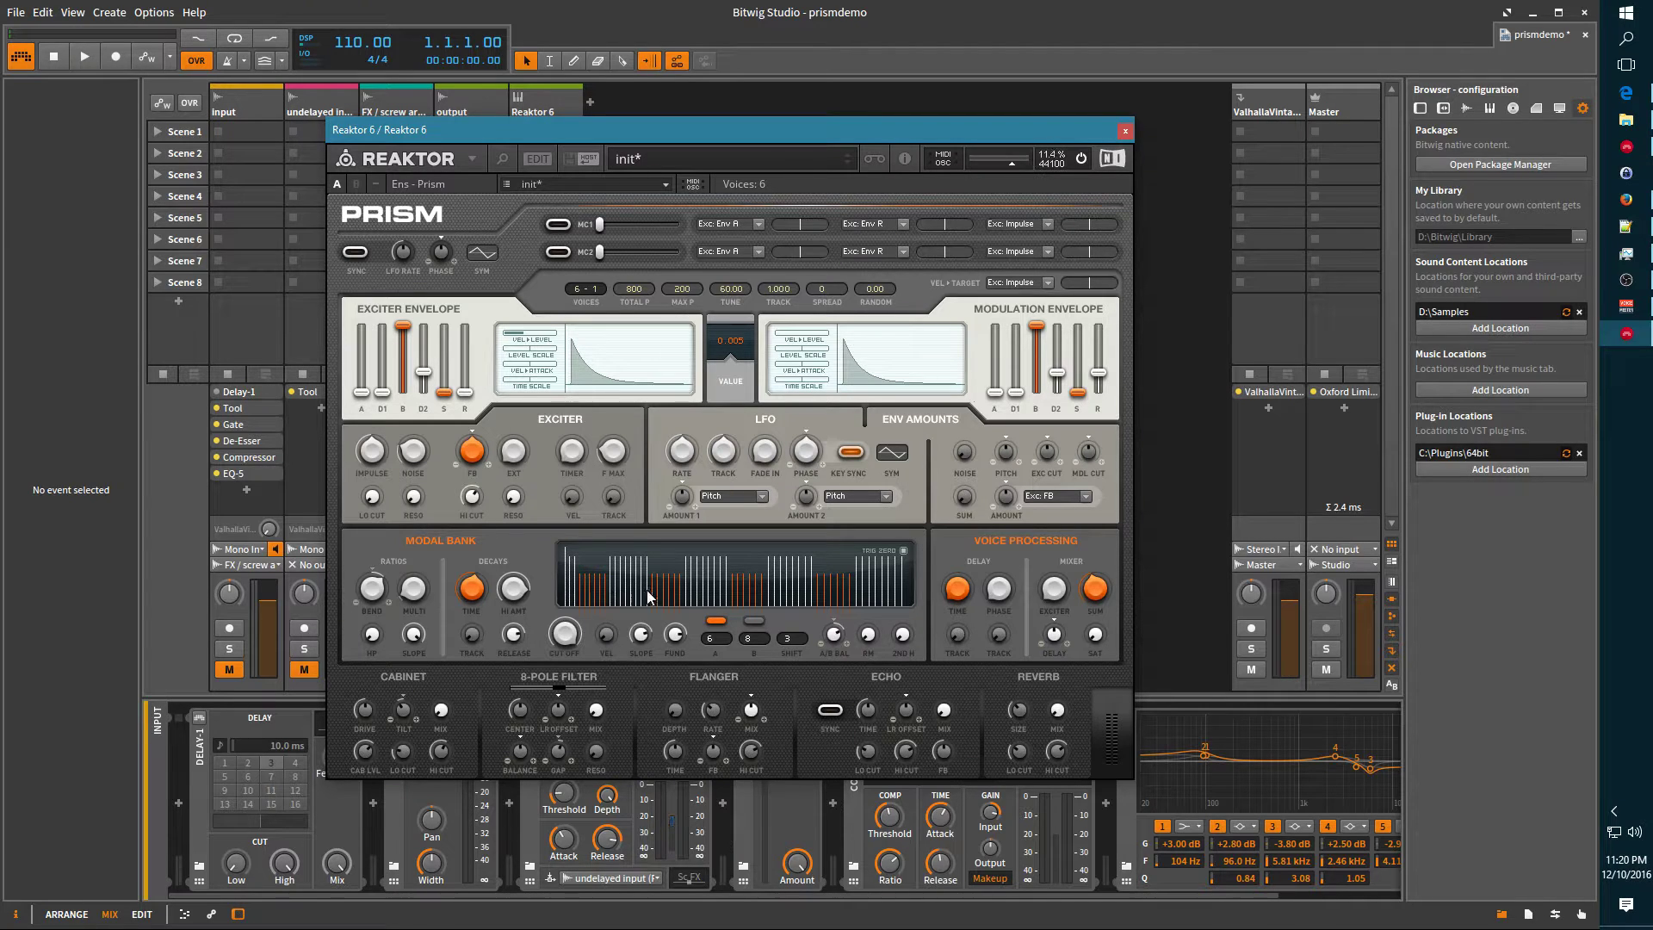
# - Raise the Multi ratio, lower the modal bank's Cutoff, and bring Multi back down to zero
pyautogui.moveTo(414, 588); pyautogui.dragTo(427, 536)
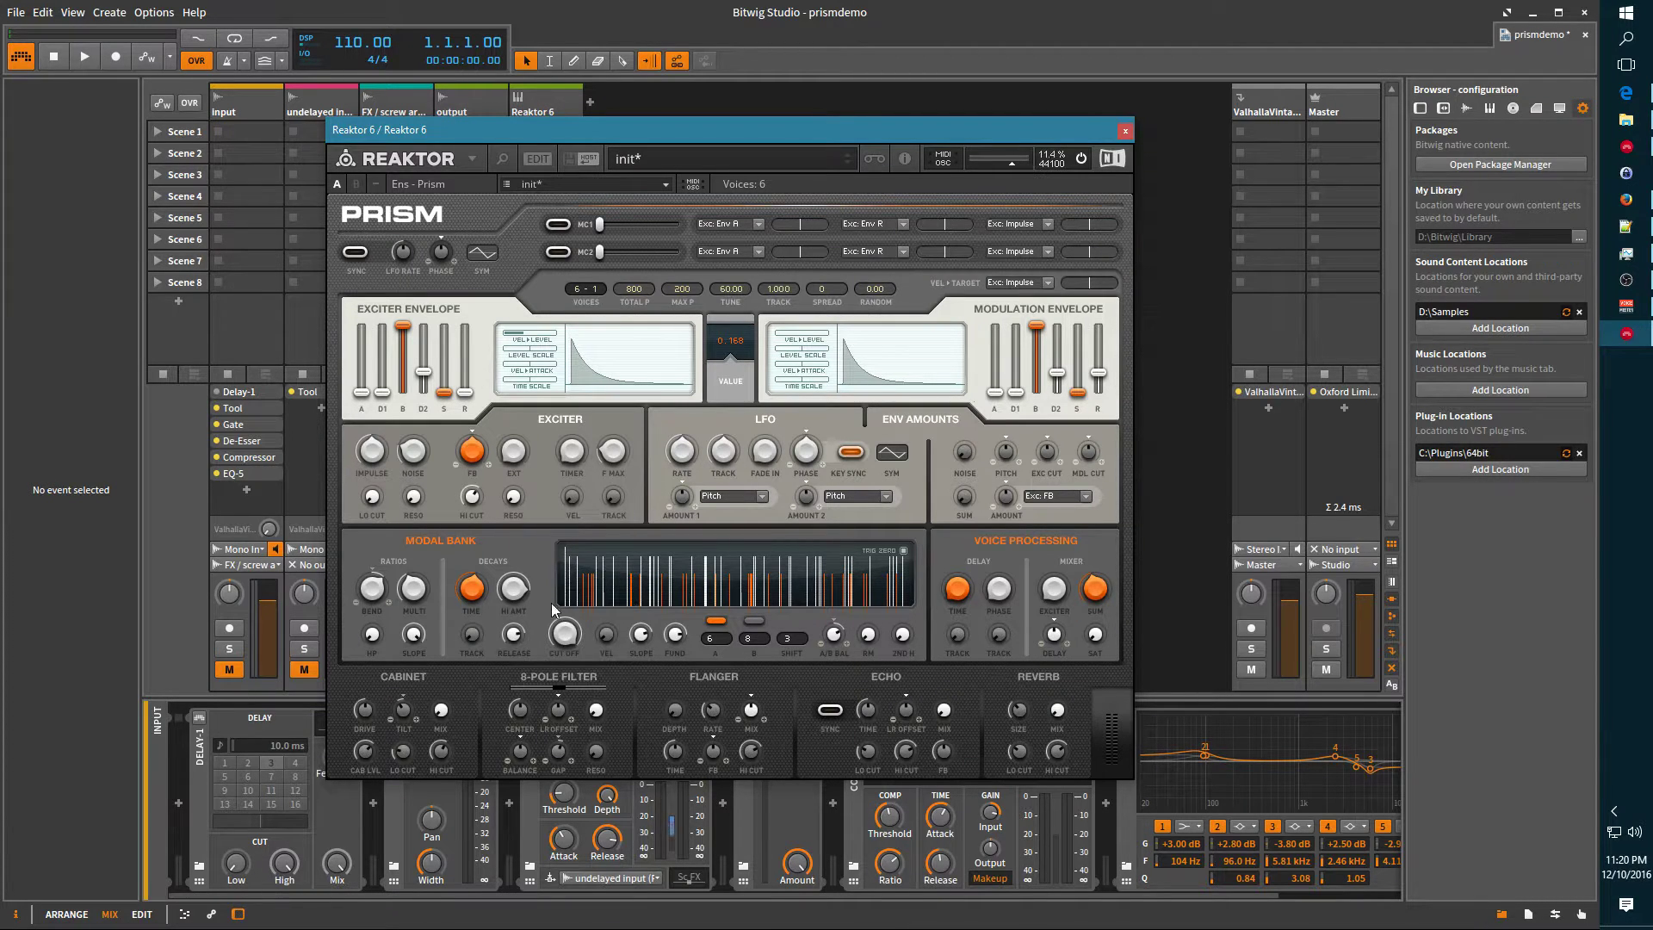
pyautogui.moveTo(408, 594); pyautogui.dragTo(405, 539)
pyautogui.moveTo(558, 630); pyautogui.dragTo(565, 710)
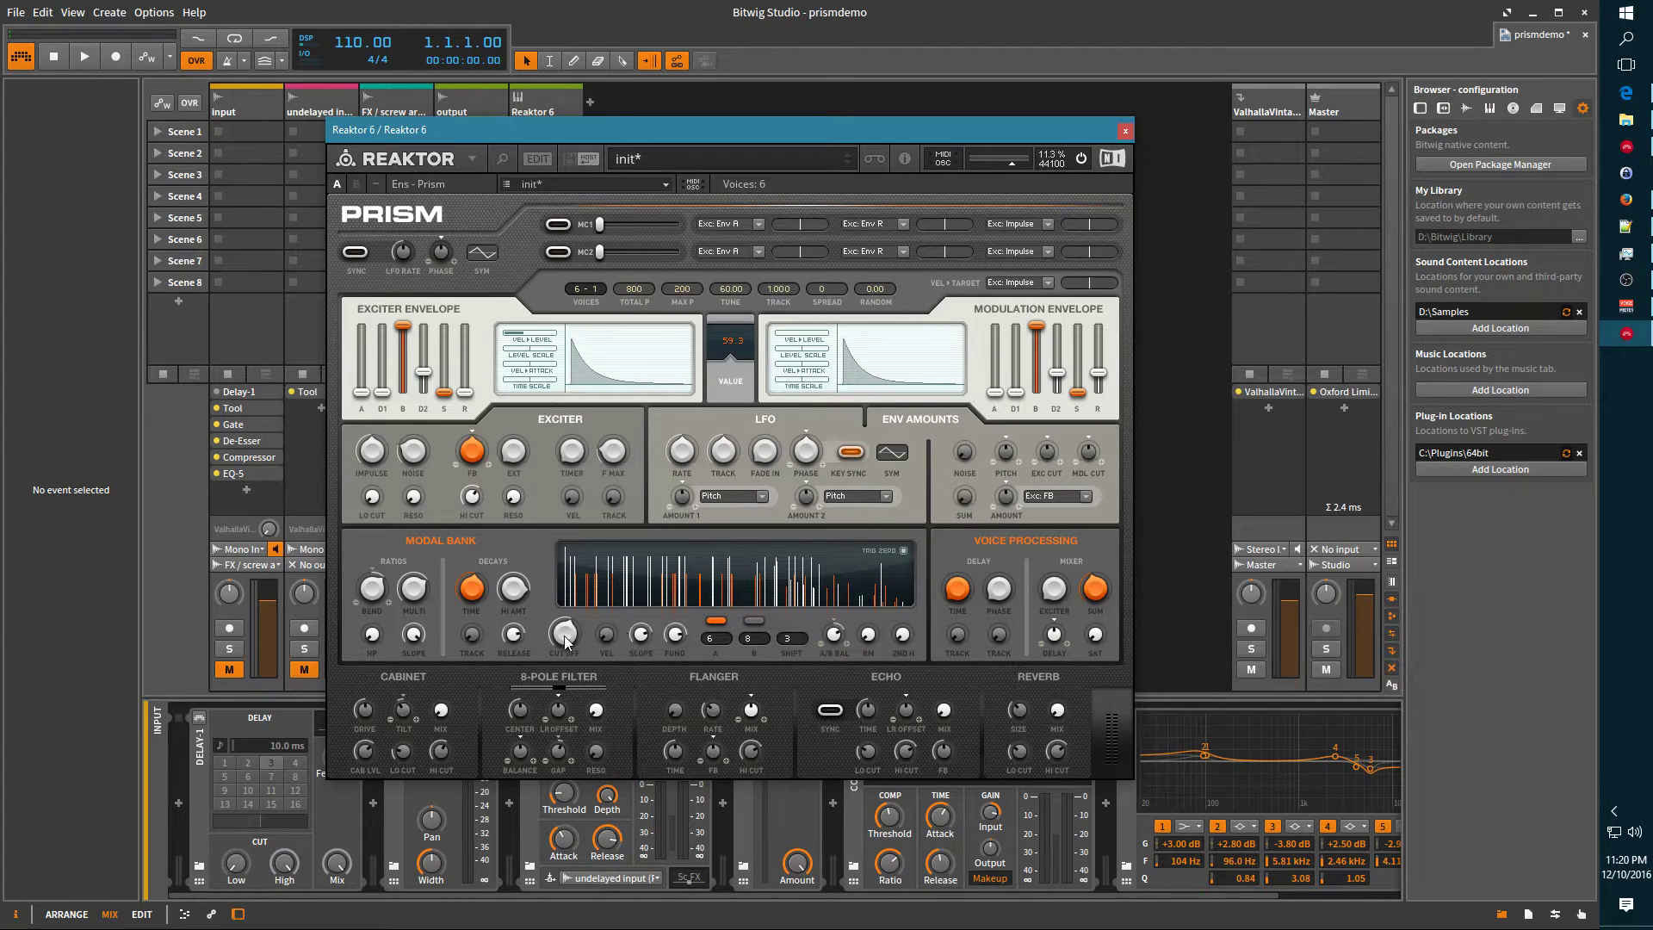
pyautogui.moveTo(568, 650); pyautogui.dragTo(569, 652)
pyautogui.moveTo(418, 594); pyautogui.dragTo(417, 739)
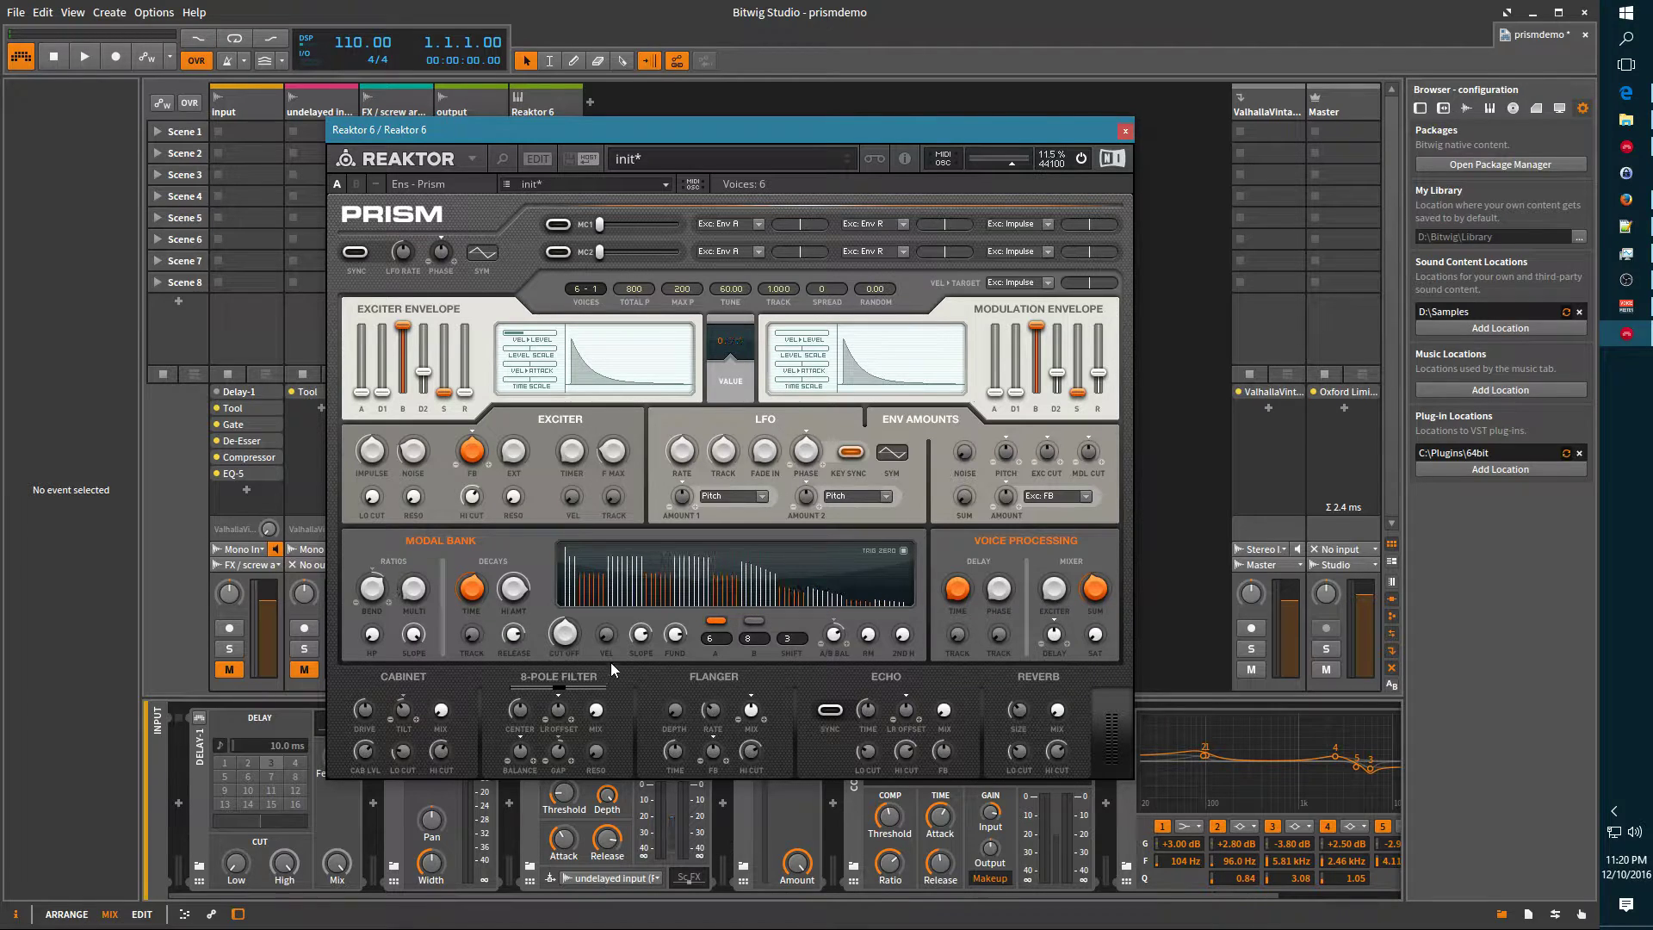
# - Fine-tune the modal bank's Cutoff while trying different Multi ratio amounts
pyautogui.moveTo(572, 635); pyautogui.dragTo(567, 650)
pyautogui.moveTo(418, 598)
pyautogui.mouseDown()
pyautogui.moveTo(418, 517)
pyautogui.moveTo(412, 591)
pyautogui.mouseUp()
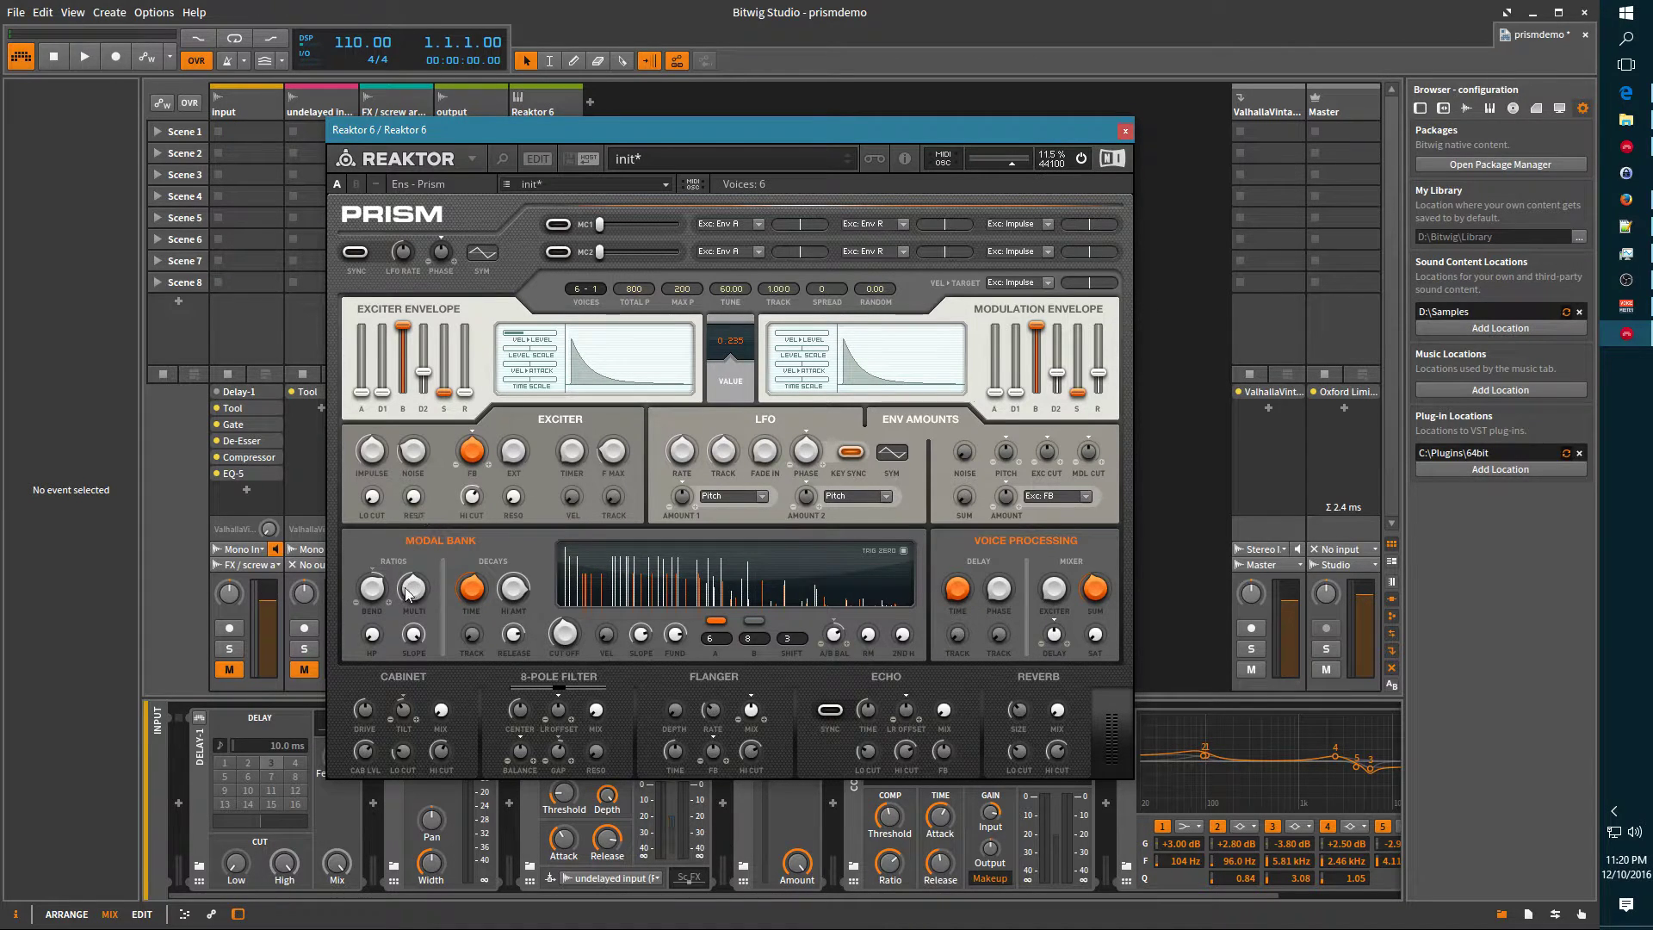
pyautogui.moveTo(568, 656)
pyautogui.mouseDown()
pyautogui.moveTo(564, 628)
pyautogui.moveTo(575, 646)
pyautogui.mouseUp()
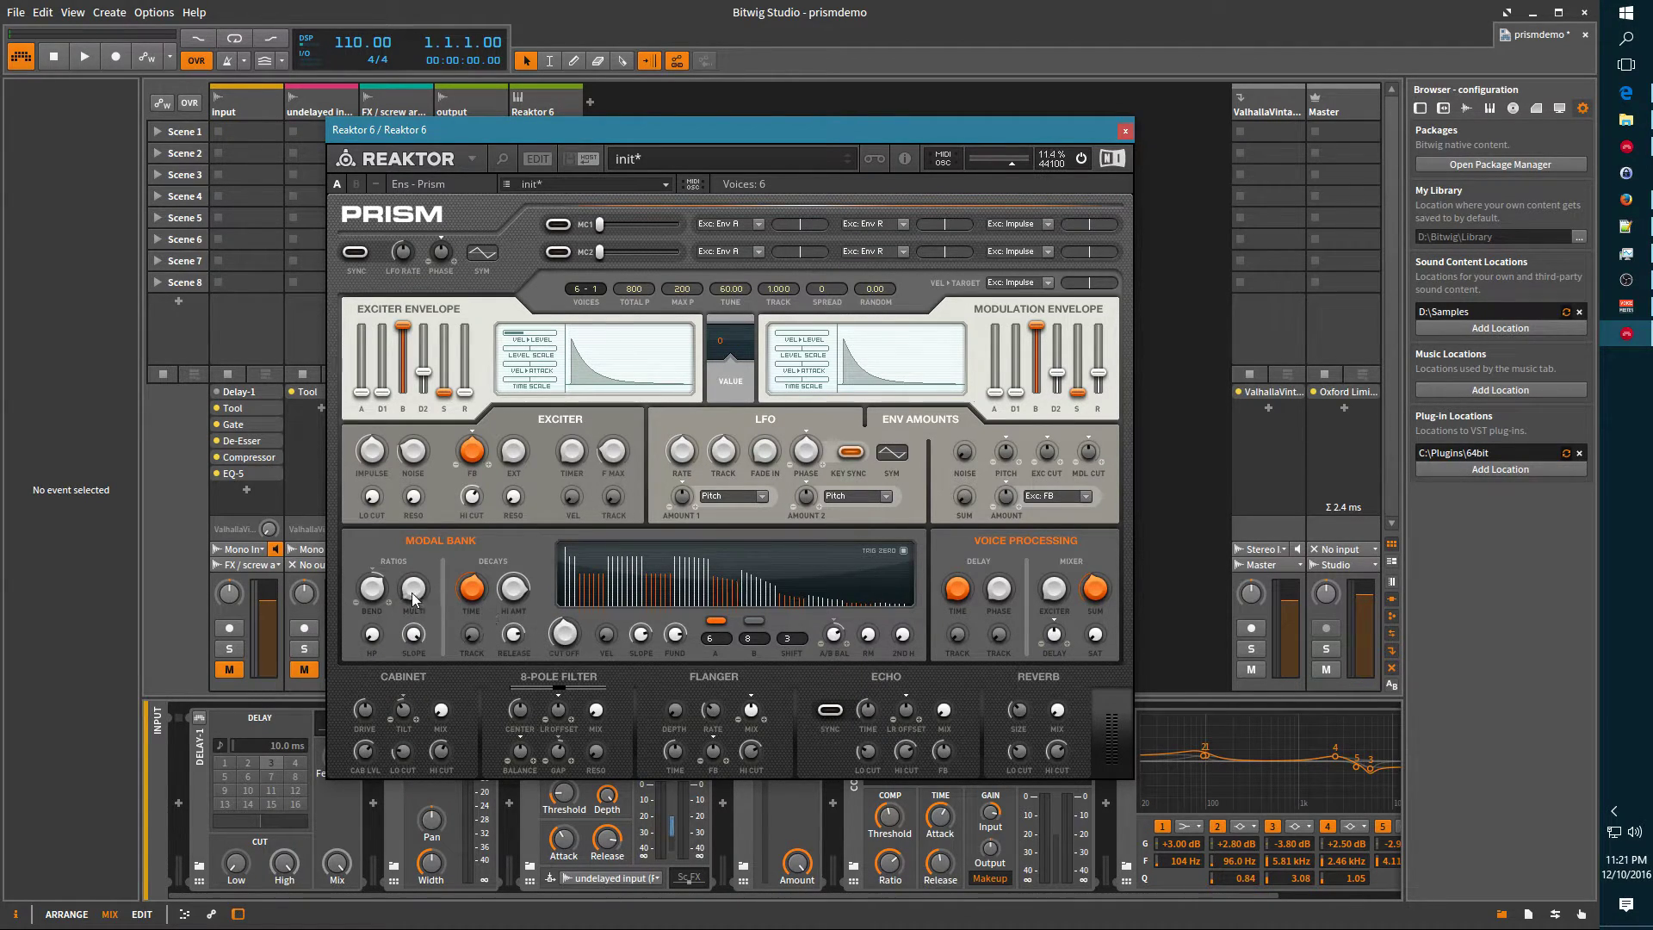
pyautogui.moveTo(413, 589); pyautogui.dragTo(414, 578)
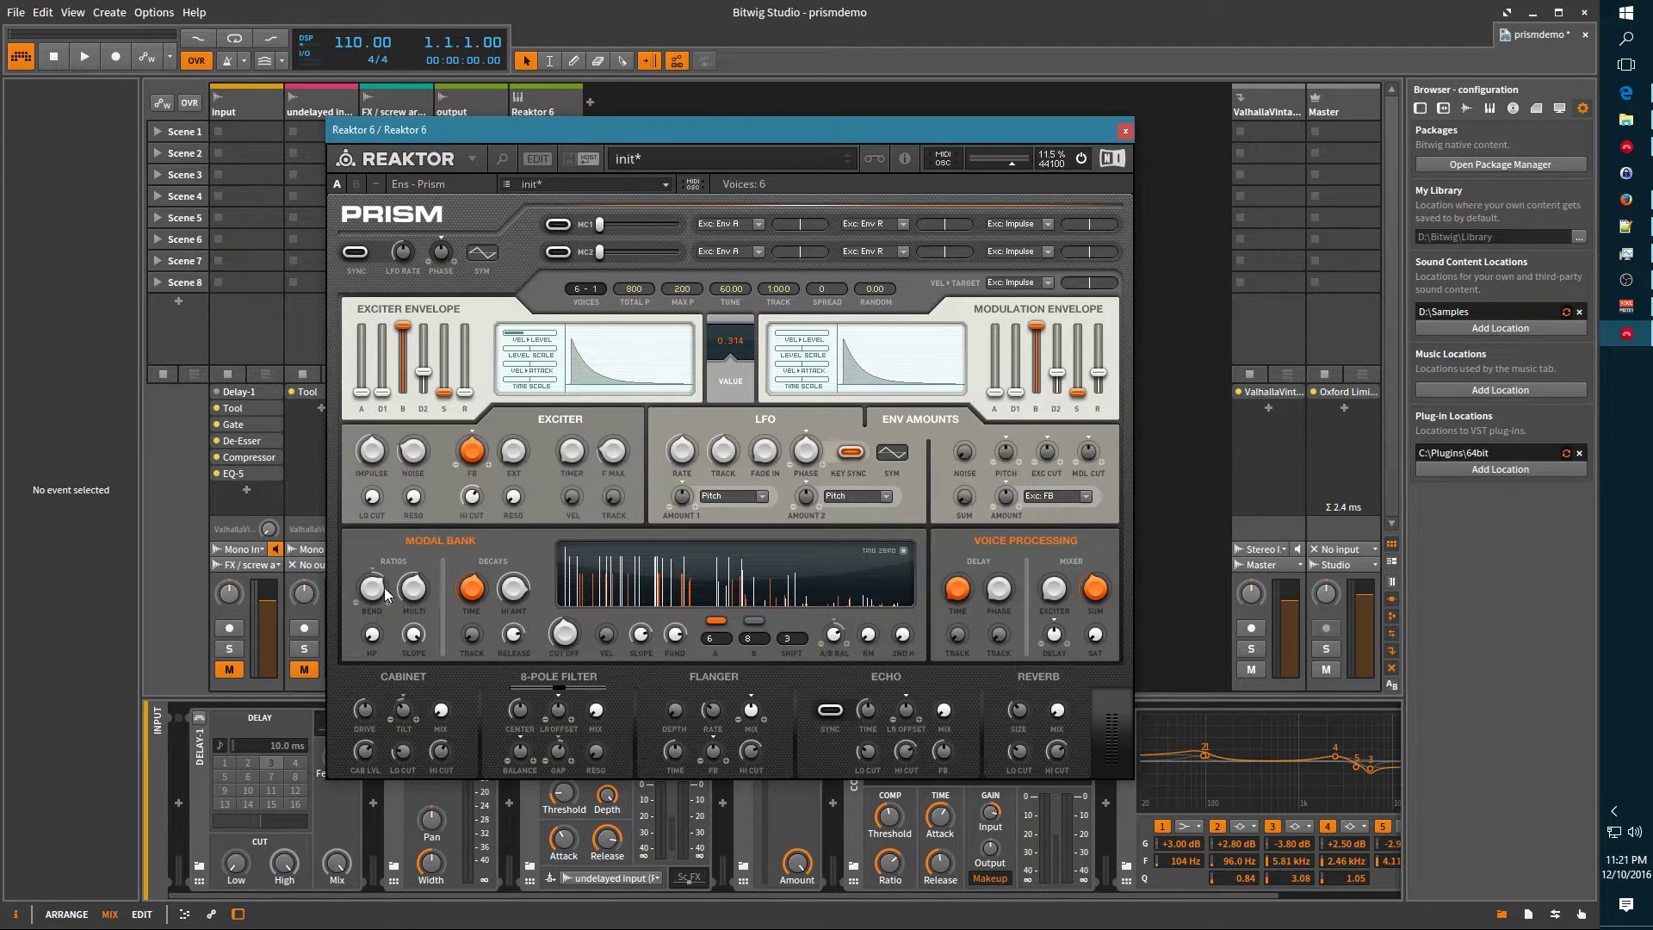
# - Try different HP amounts in the modal bank's ratios together with a changed Bend
pyautogui.moveTo(369, 635); pyautogui.dragTo(377, 608)
pyautogui.moveTo(375, 592); pyautogui.dragTo(379, 558)
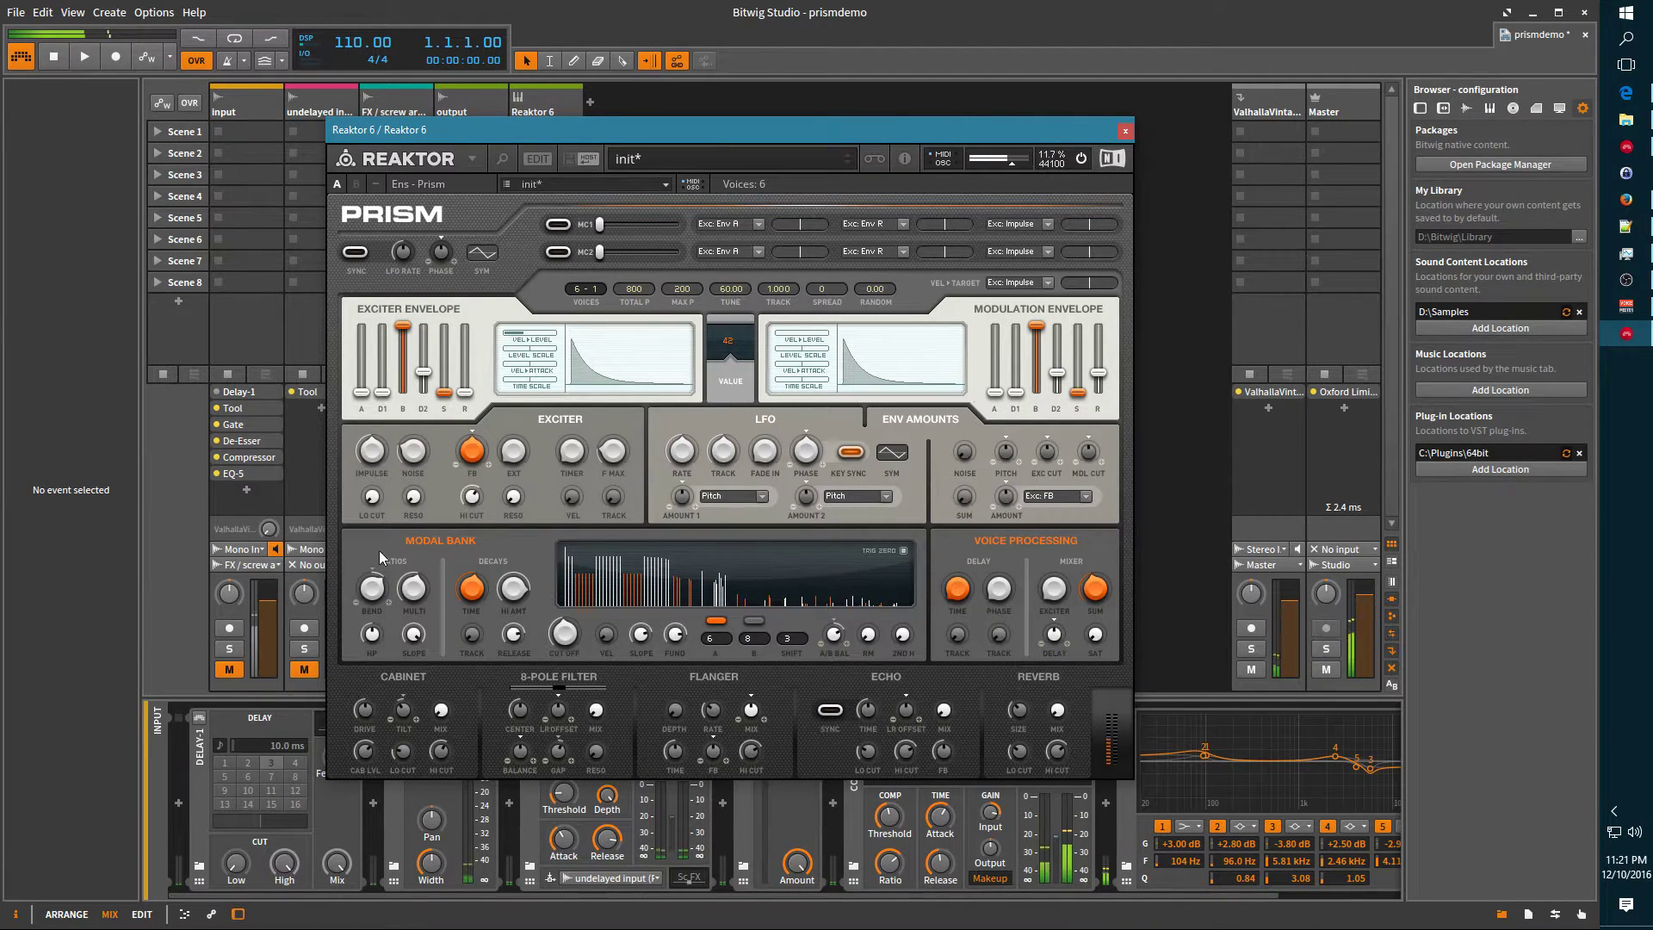
pyautogui.moveTo(374, 634); pyautogui.dragTo(370, 652)
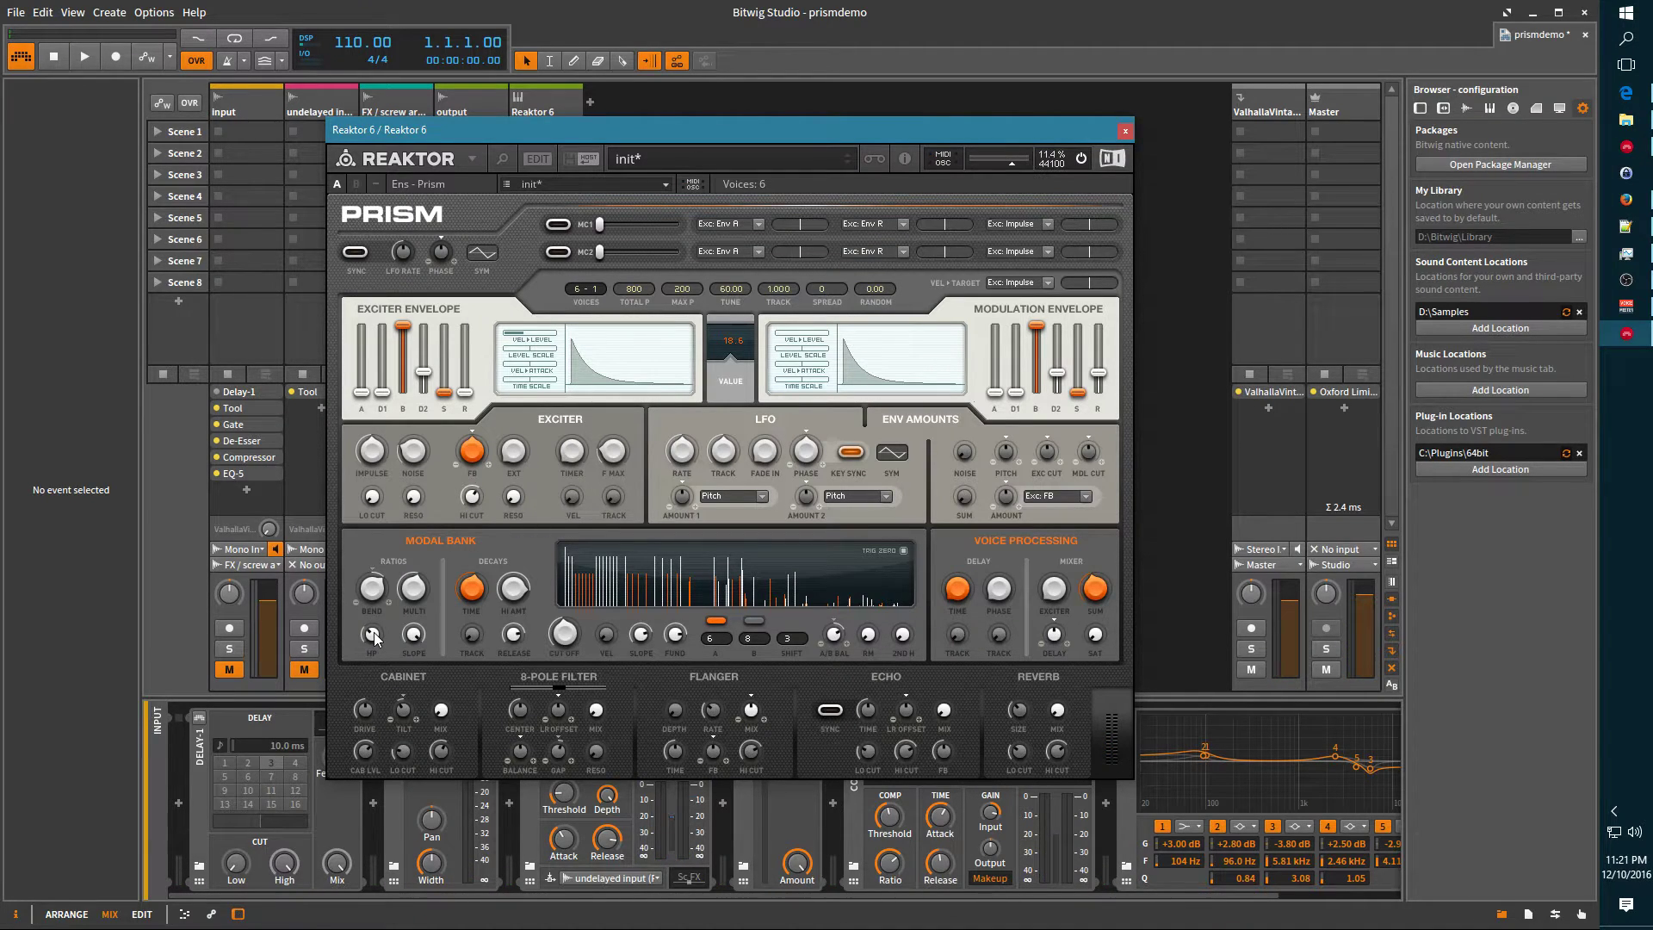
pyautogui.moveTo(373, 639); pyautogui.dragTo(372, 645)
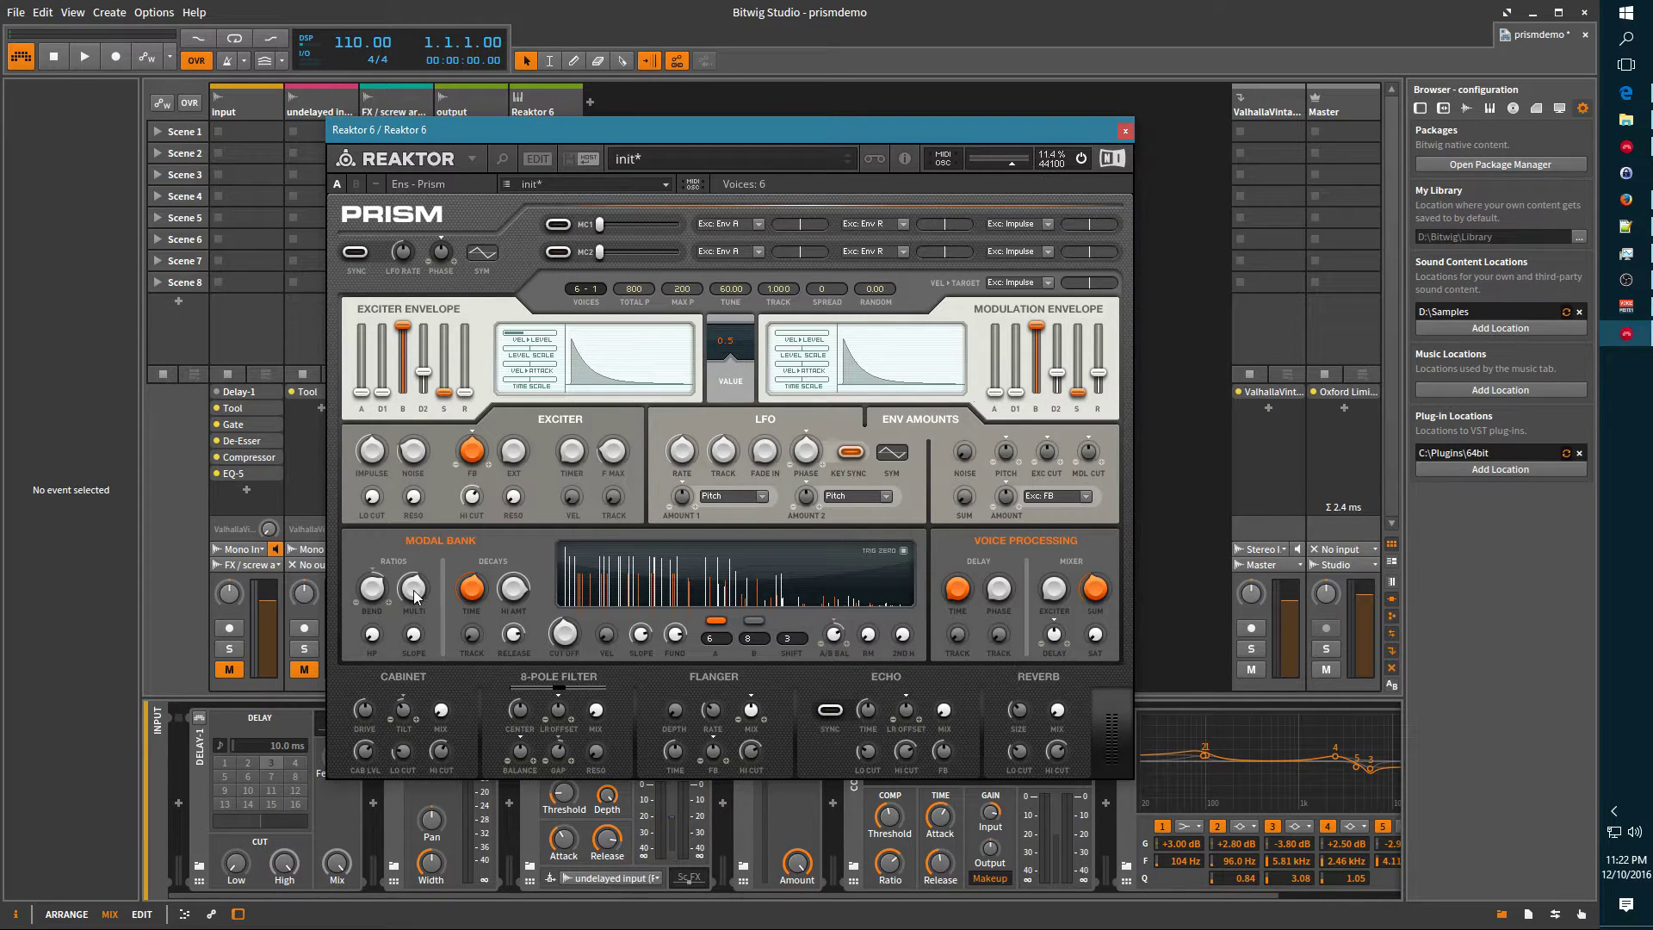
# - Reset the Multi ratio to zero and adjust the modal bank's Bend and HP
pyautogui.moveTo(412, 600); pyautogui.dragTo(414, 608)
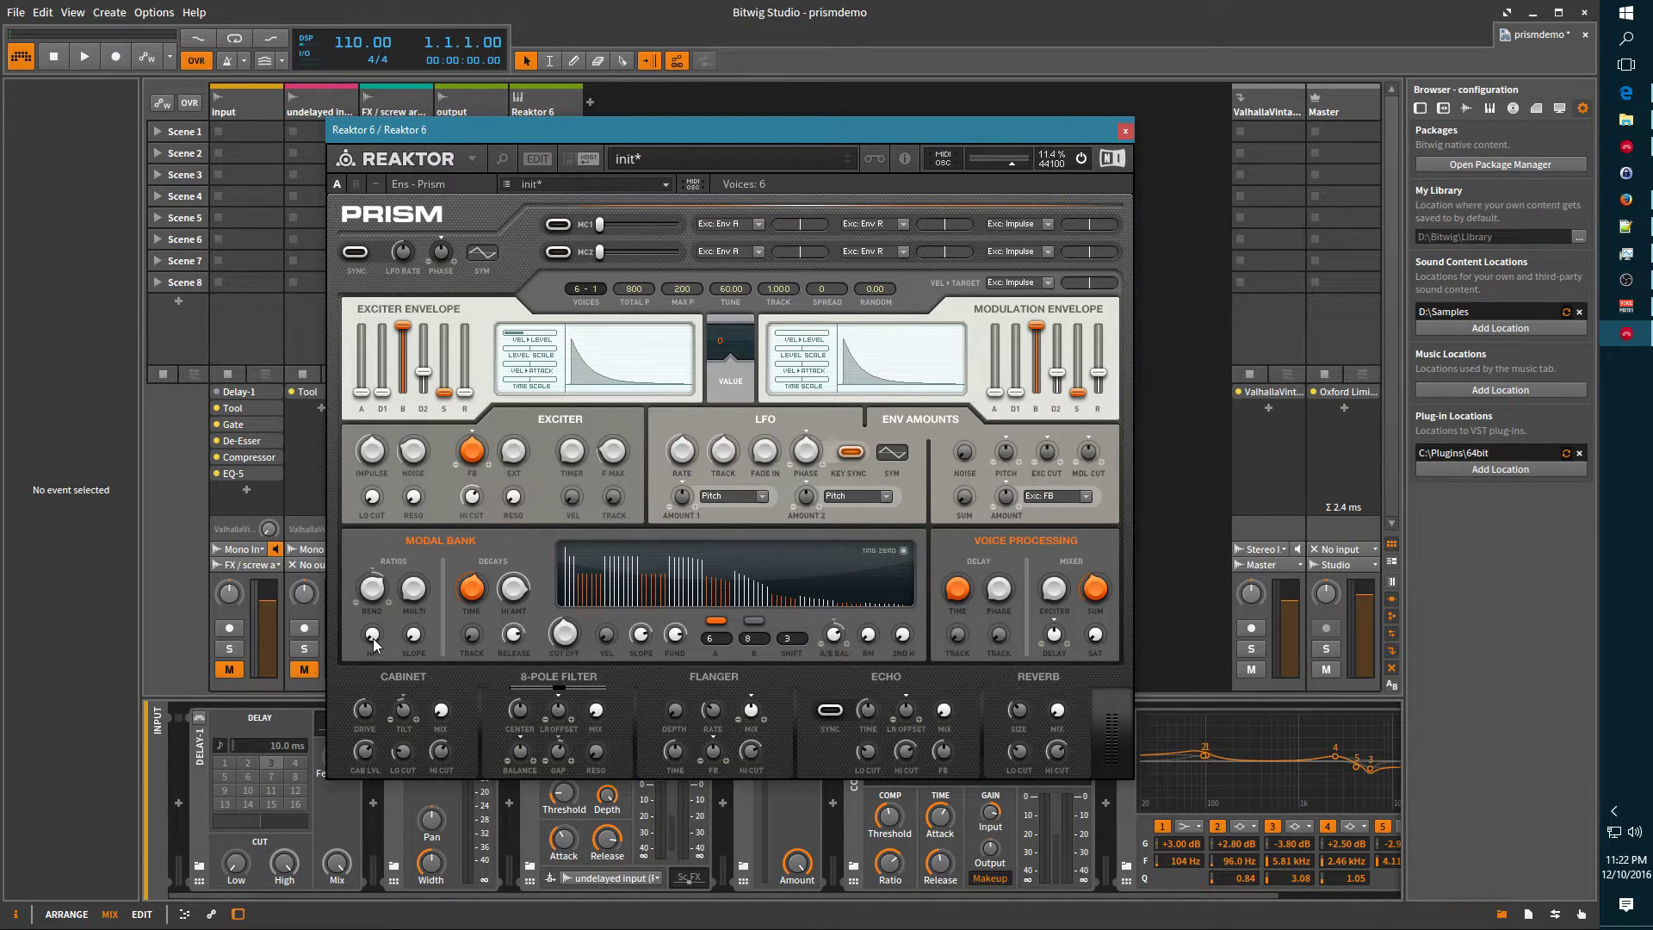
pyautogui.moveTo(372, 597); pyautogui.dragTo(376, 561)
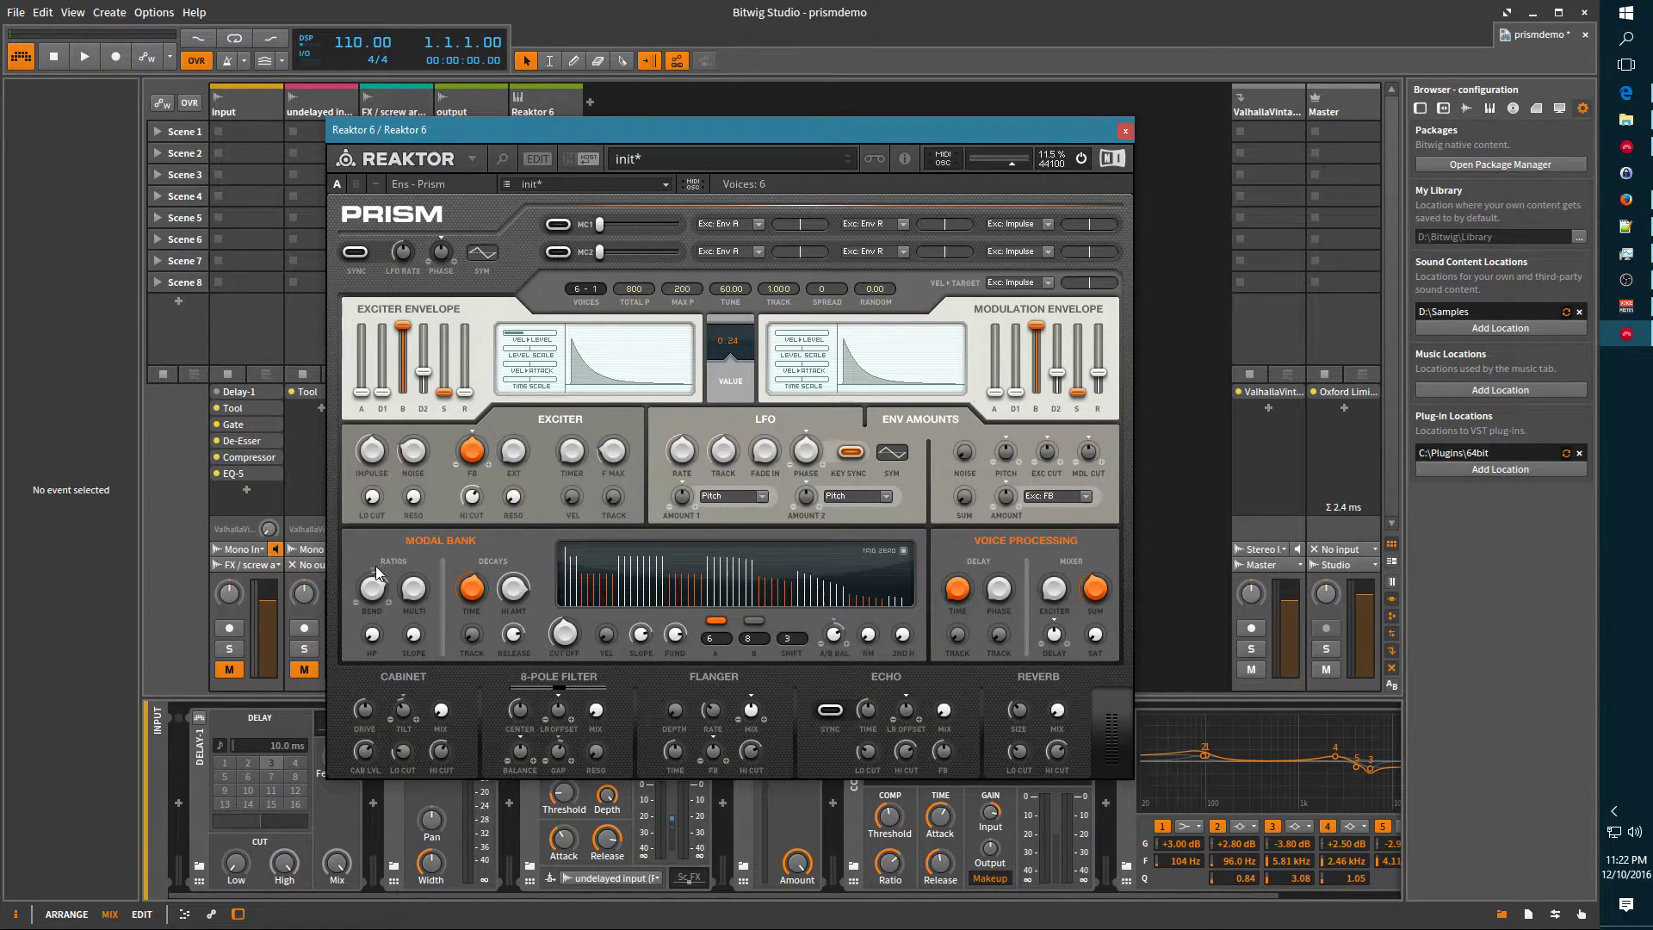
pyautogui.moveTo(374, 638); pyautogui.dragTo(403, 513)
pyautogui.moveTo(383, 593); pyautogui.dragTo(386, 485)
pyautogui.moveTo(371, 607); pyautogui.dragTo(390, 501)
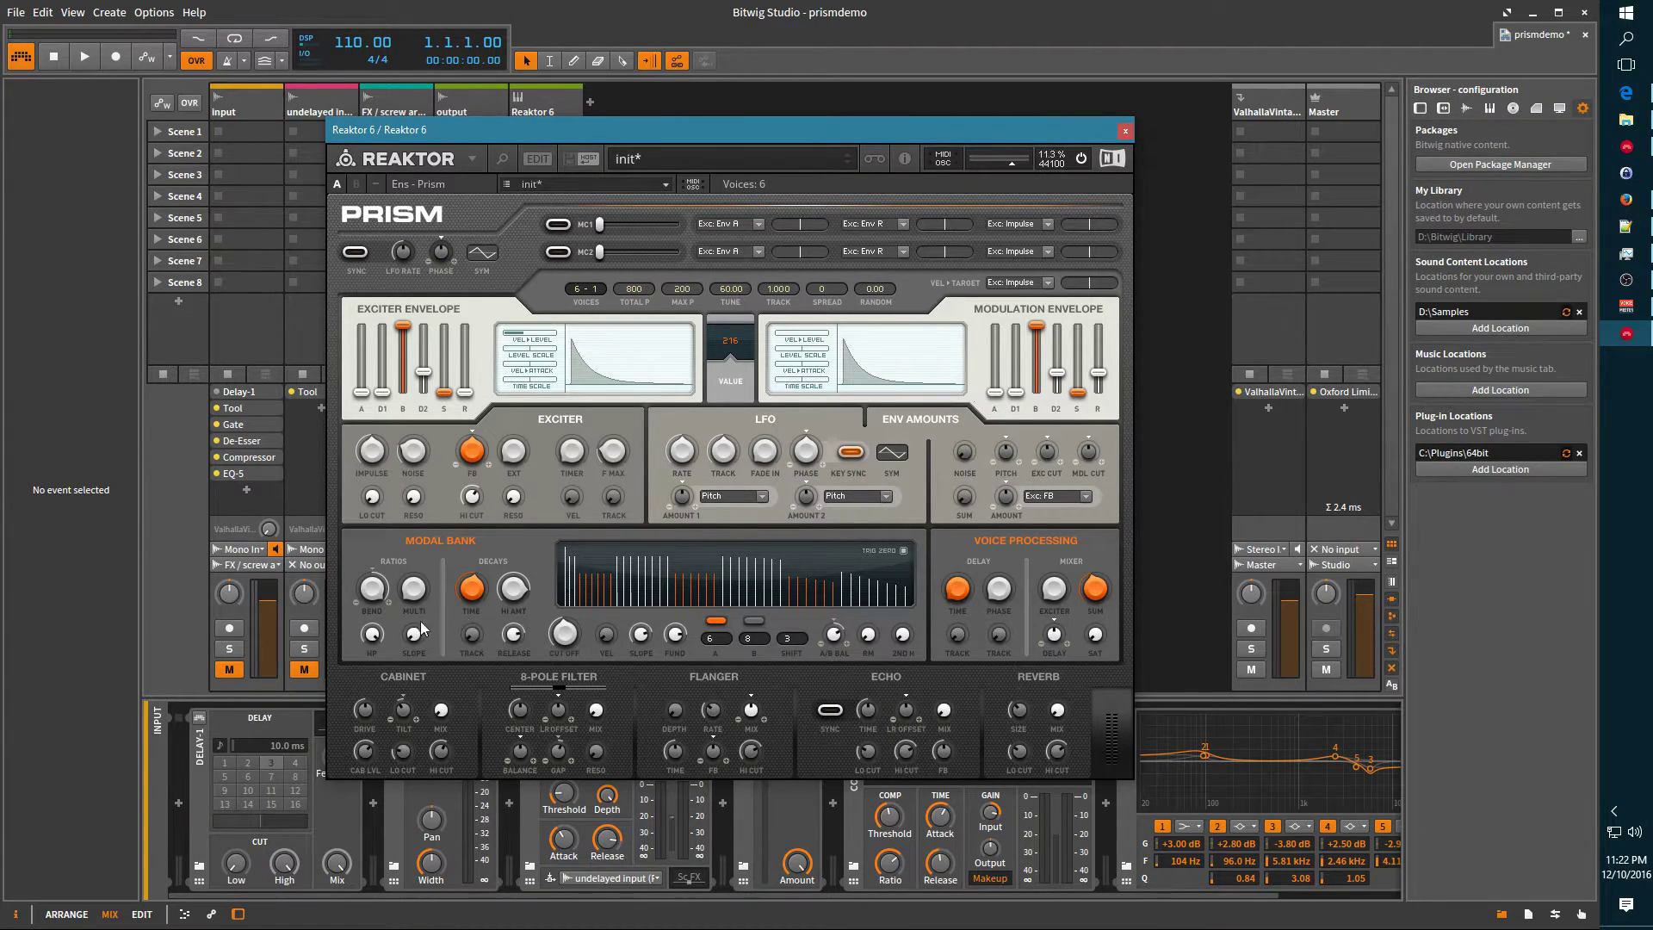
pyautogui.moveTo(372, 591); pyautogui.dragTo(406, 650)
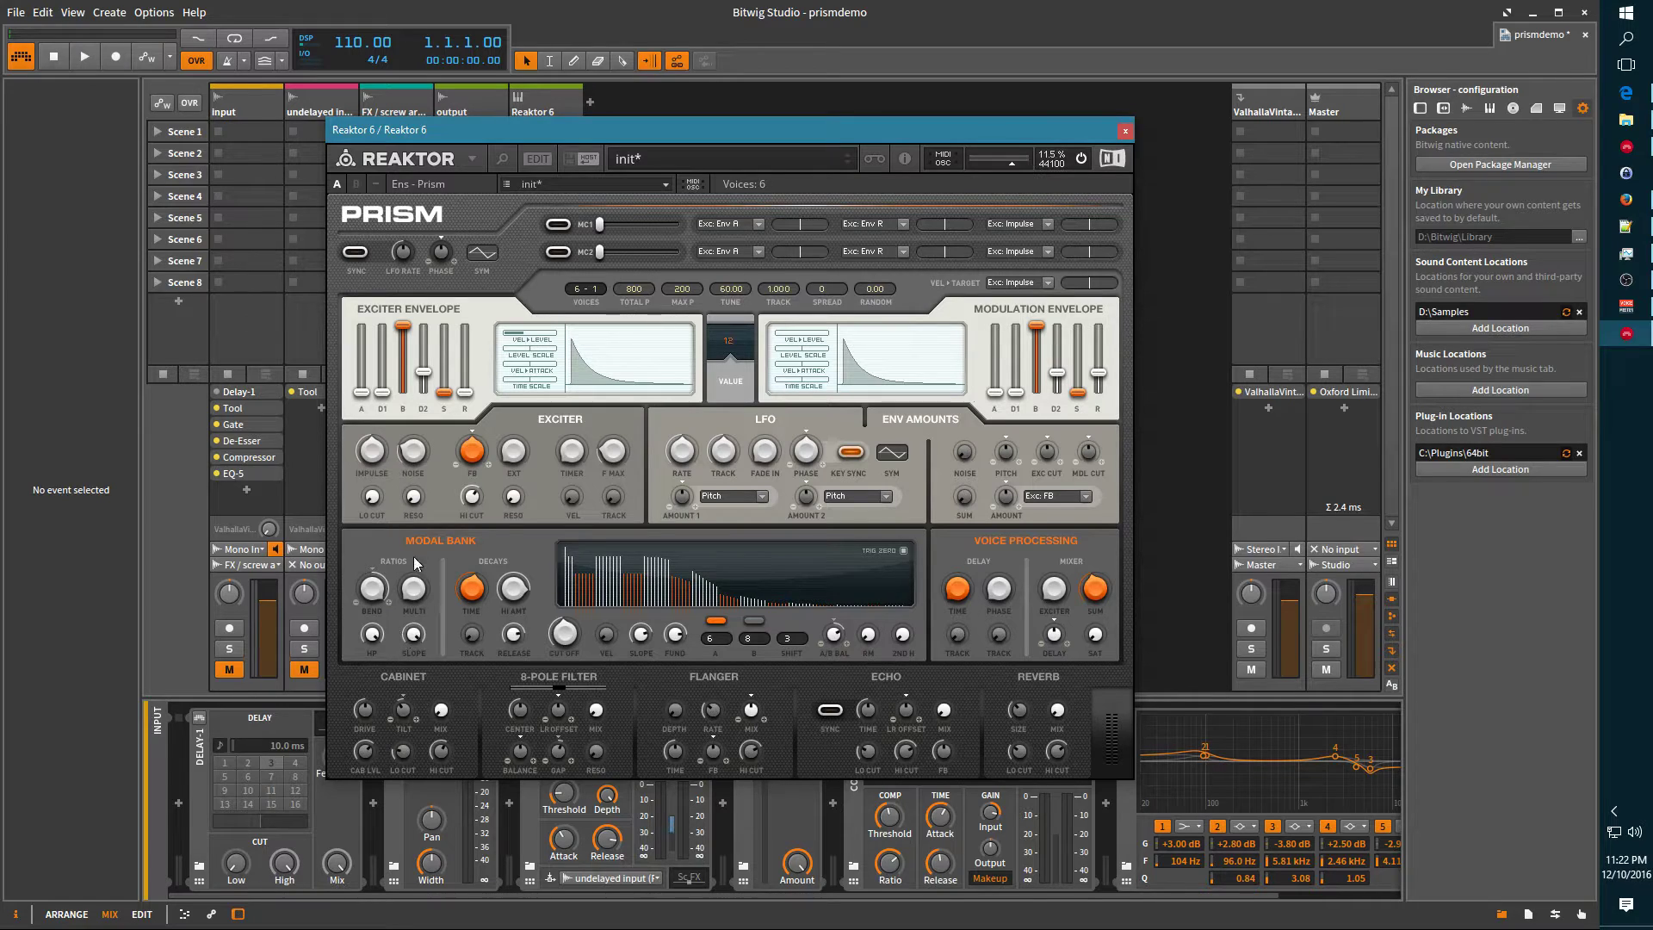
# - Adjust the Multi ratio in the modal bank and fine-tune its HP amount
pyautogui.moveTo(420, 589); pyautogui.dragTo(387, 728)
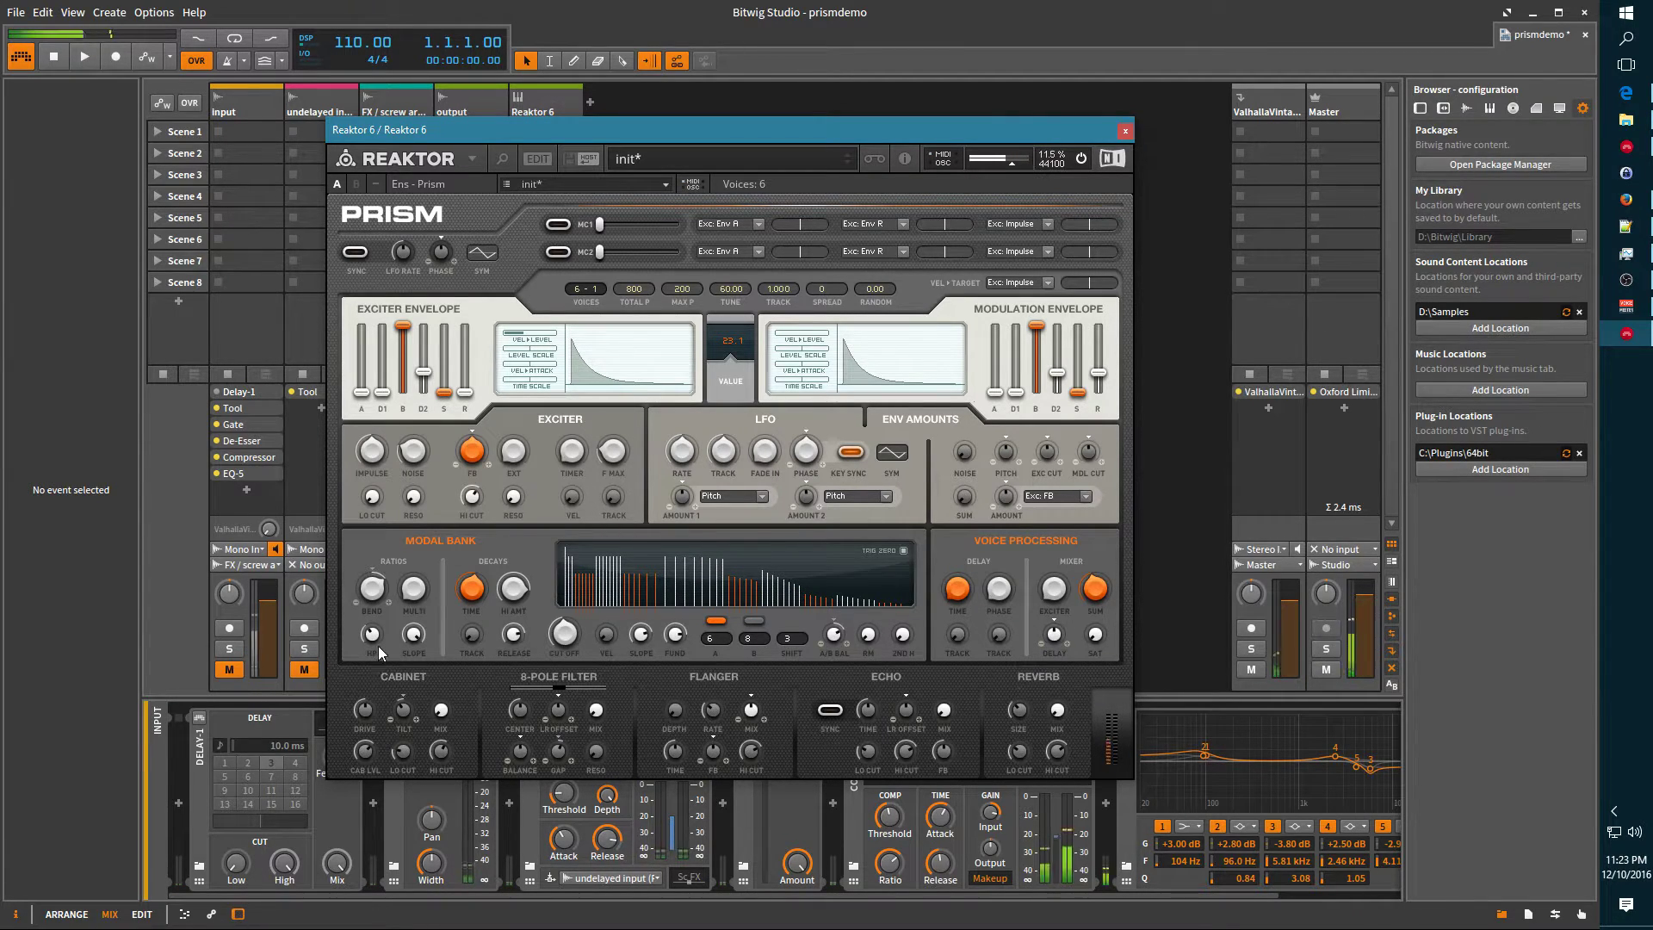
pyautogui.scroll(-5, 374, 637)
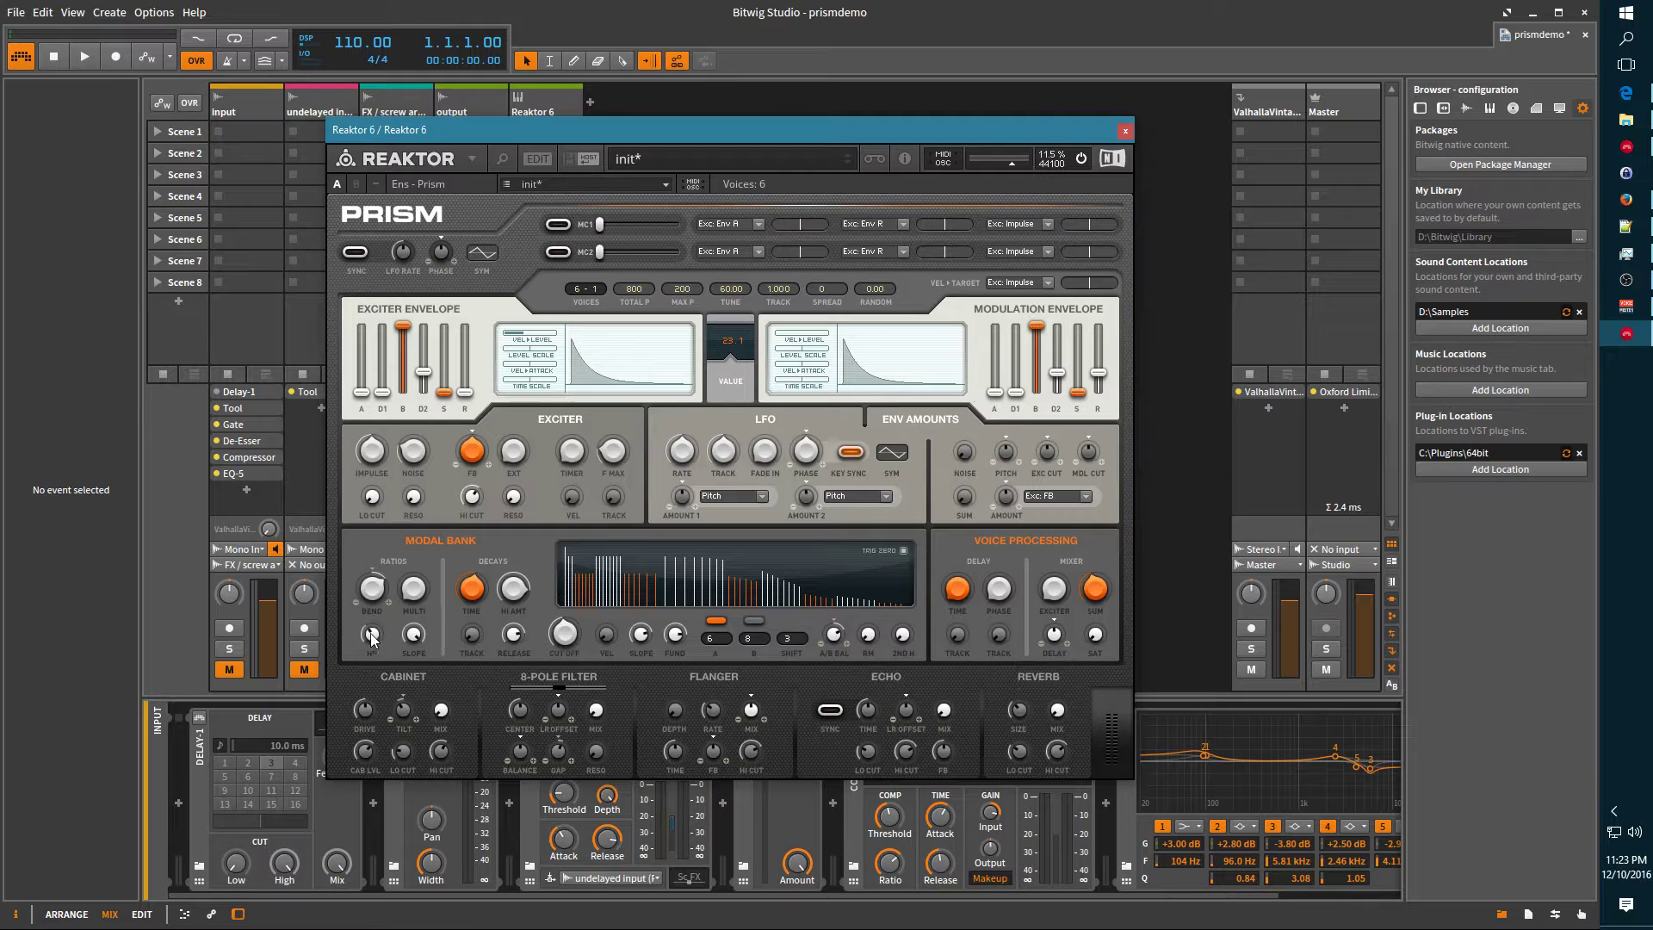
pyautogui.scroll(4, 372, 634)
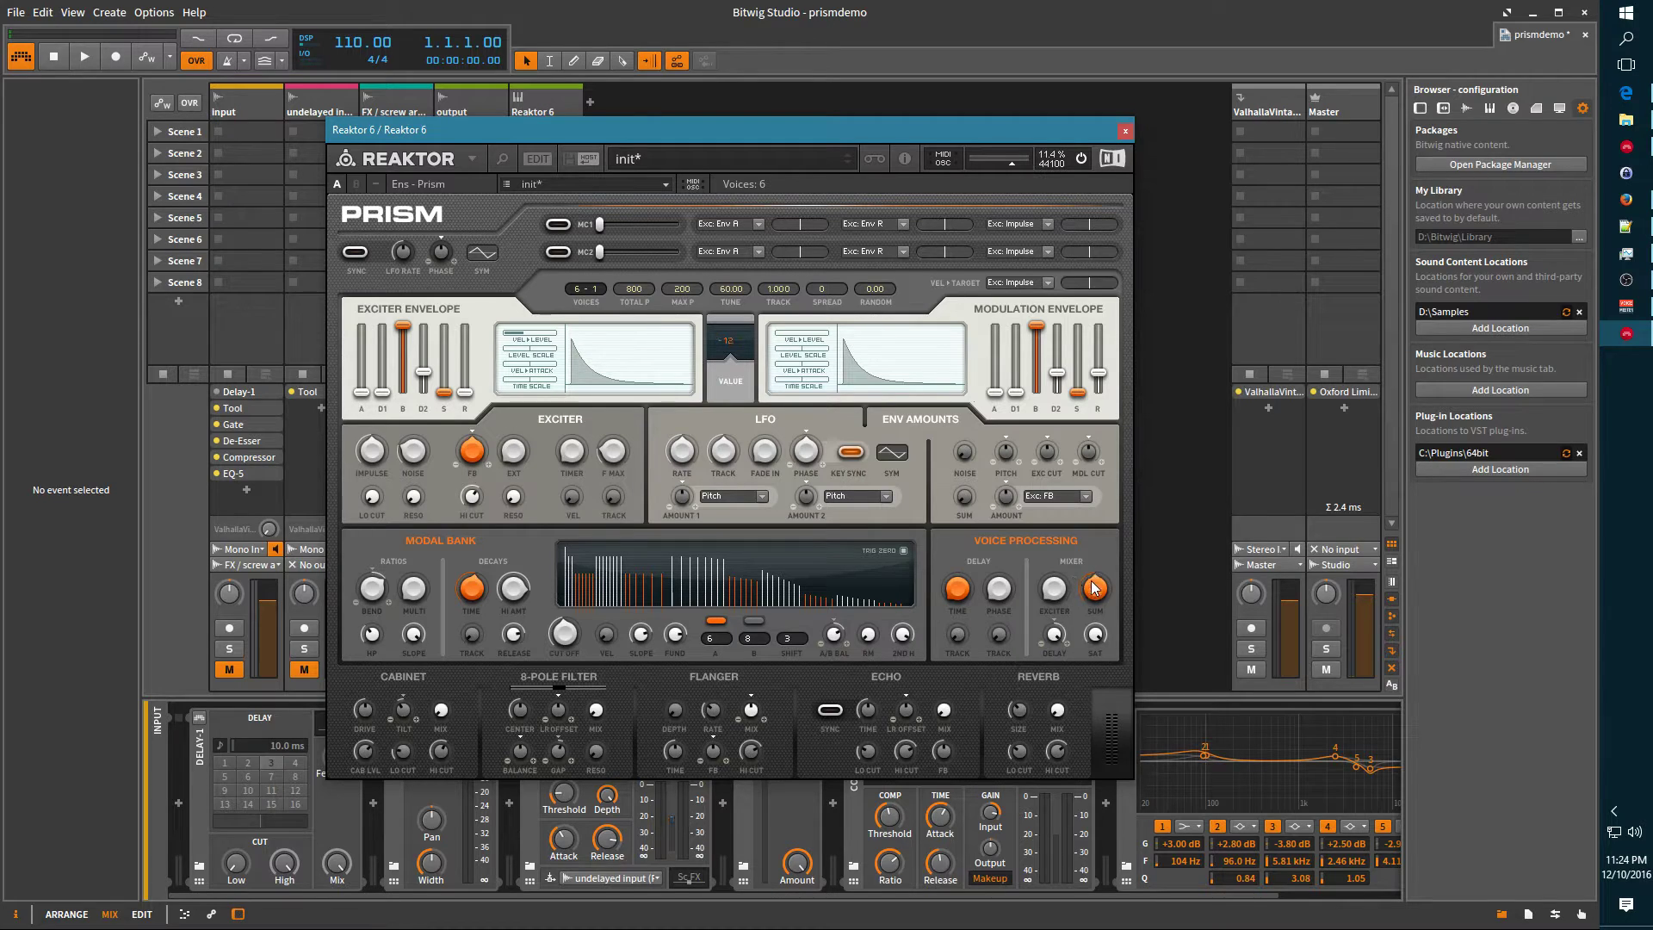
# - Try different Sum, Sat and Delay levels in the voice processing mixer
pyautogui.moveTo(1094, 588); pyautogui.dragTo(1092, 565)
pyautogui.moveTo(1092, 636); pyautogui.dragTo(1096, 651)
pyautogui.moveTo(1052, 637); pyautogui.dragTo(1057, 689)
# - Try different Time and Phase amounts for the voice processing delay together with the exciter's FB
pyautogui.moveTo(953, 594); pyautogui.dragTo(998, 614)
pyautogui.moveTo(1002, 594); pyautogui.dragTo(1028, 520)
pyautogui.moveTo(957, 592); pyautogui.dragTo(956, 641)
pyautogui.moveTo(476, 461)
pyautogui.mouseDown()
pyautogui.moveTo(462, 370)
pyautogui.moveTo(493, 448)
pyautogui.moveTo(472, 462)
pyautogui.moveTo(470, 515)
pyautogui.moveTo(492, 601)
pyautogui.moveTo(479, 457)
pyautogui.mouseUp()
pyautogui.moveTo(958, 590); pyautogui.dragTo(952, 507)
pyautogui.moveTo(1004, 563)
pyautogui.mouseDown()
pyautogui.moveTo(993, 428)
pyautogui.moveTo(1001, 537)
pyautogui.mouseUp()
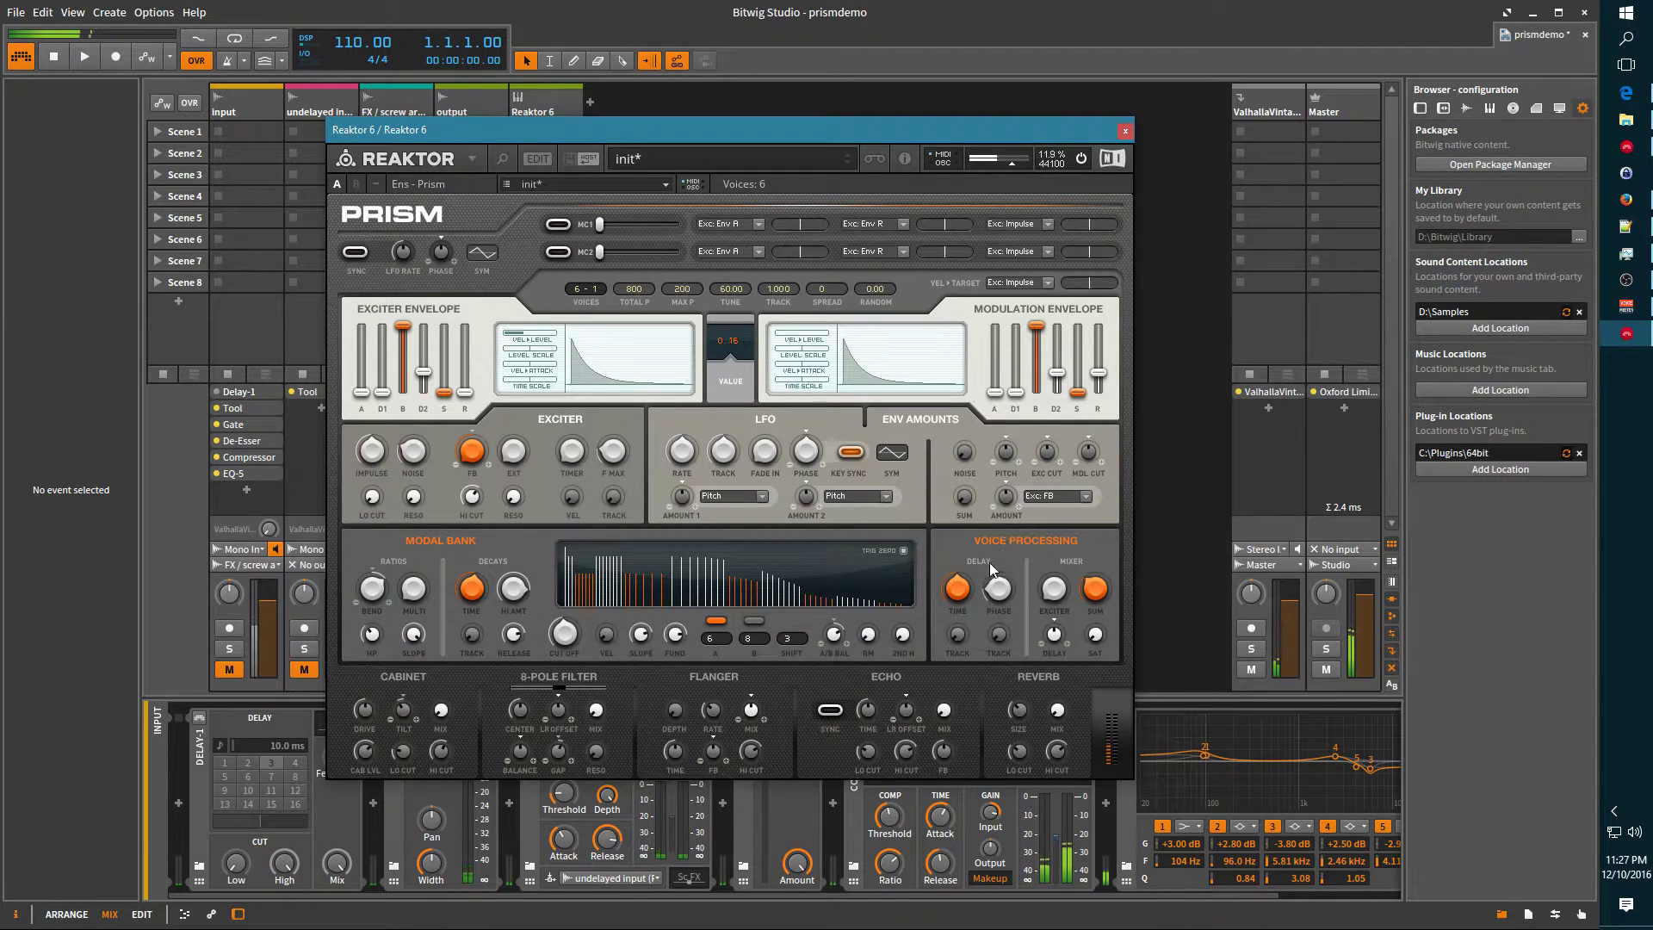
pyautogui.scroll(2, 1000, 589)
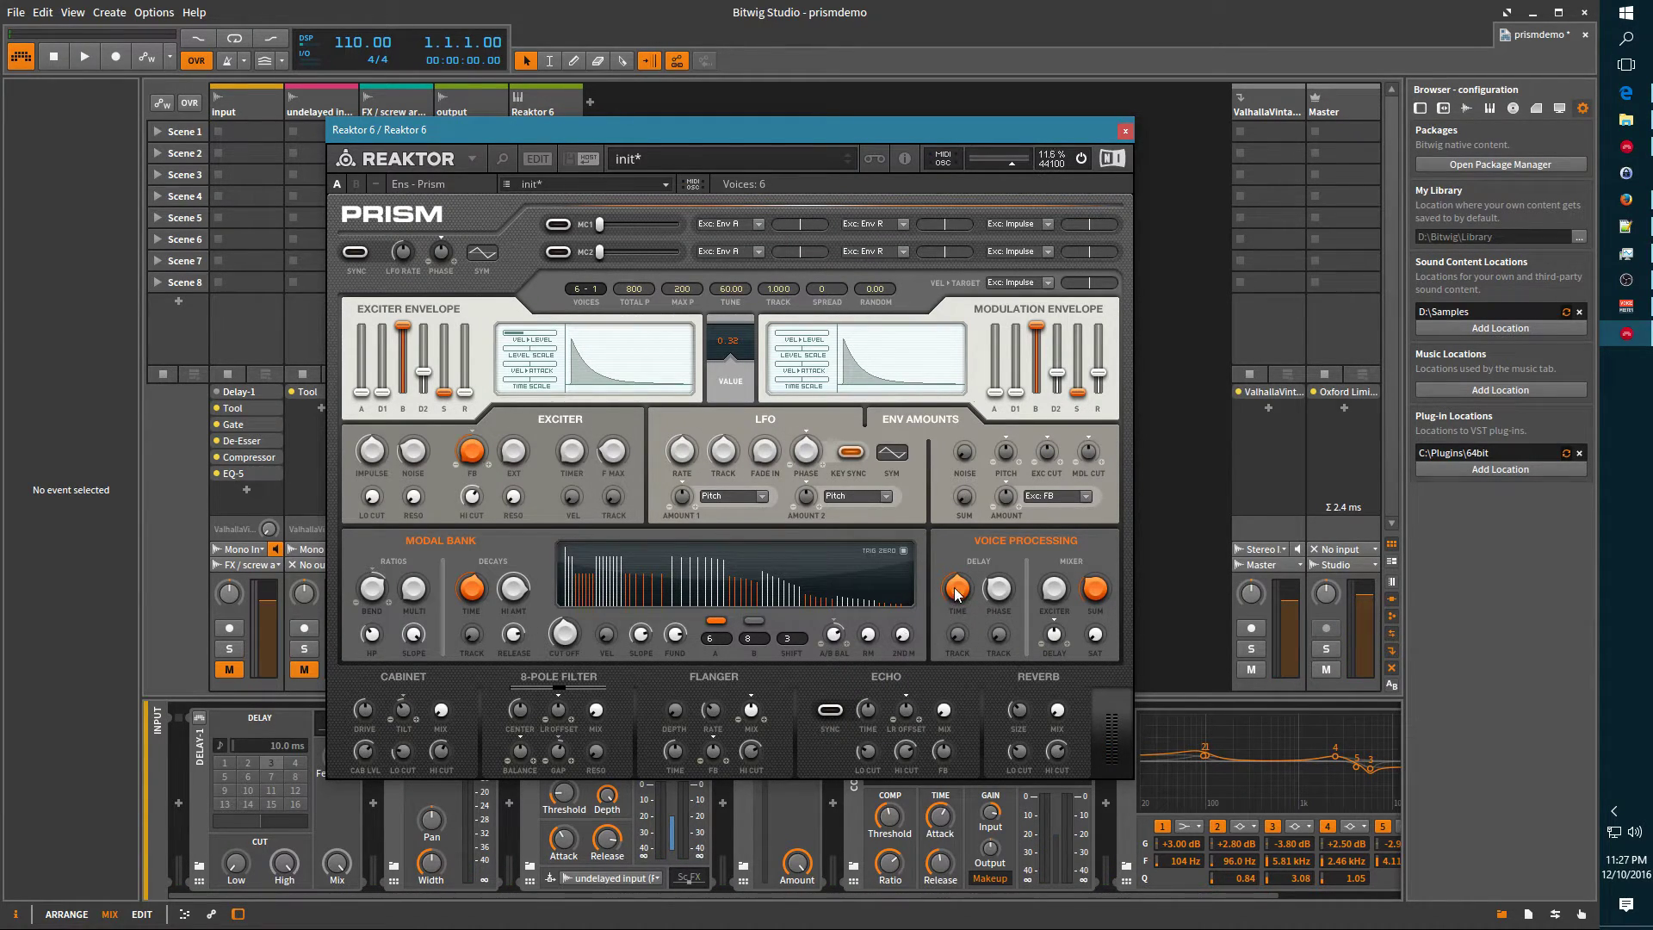
pyautogui.moveTo(988, 718); pyautogui.dragTo(1013, 767)
# - Try an Ext change with a raised exciter envelope sustain, and bring the sustain back down to zero
pyautogui.moveTo(517, 456)
pyautogui.mouseDown()
pyautogui.moveTo(524, 277)
pyautogui.moveTo(528, 472)
pyautogui.mouseUp()
pyautogui.moveTo(445, 391); pyautogui.dragTo(447, 338)
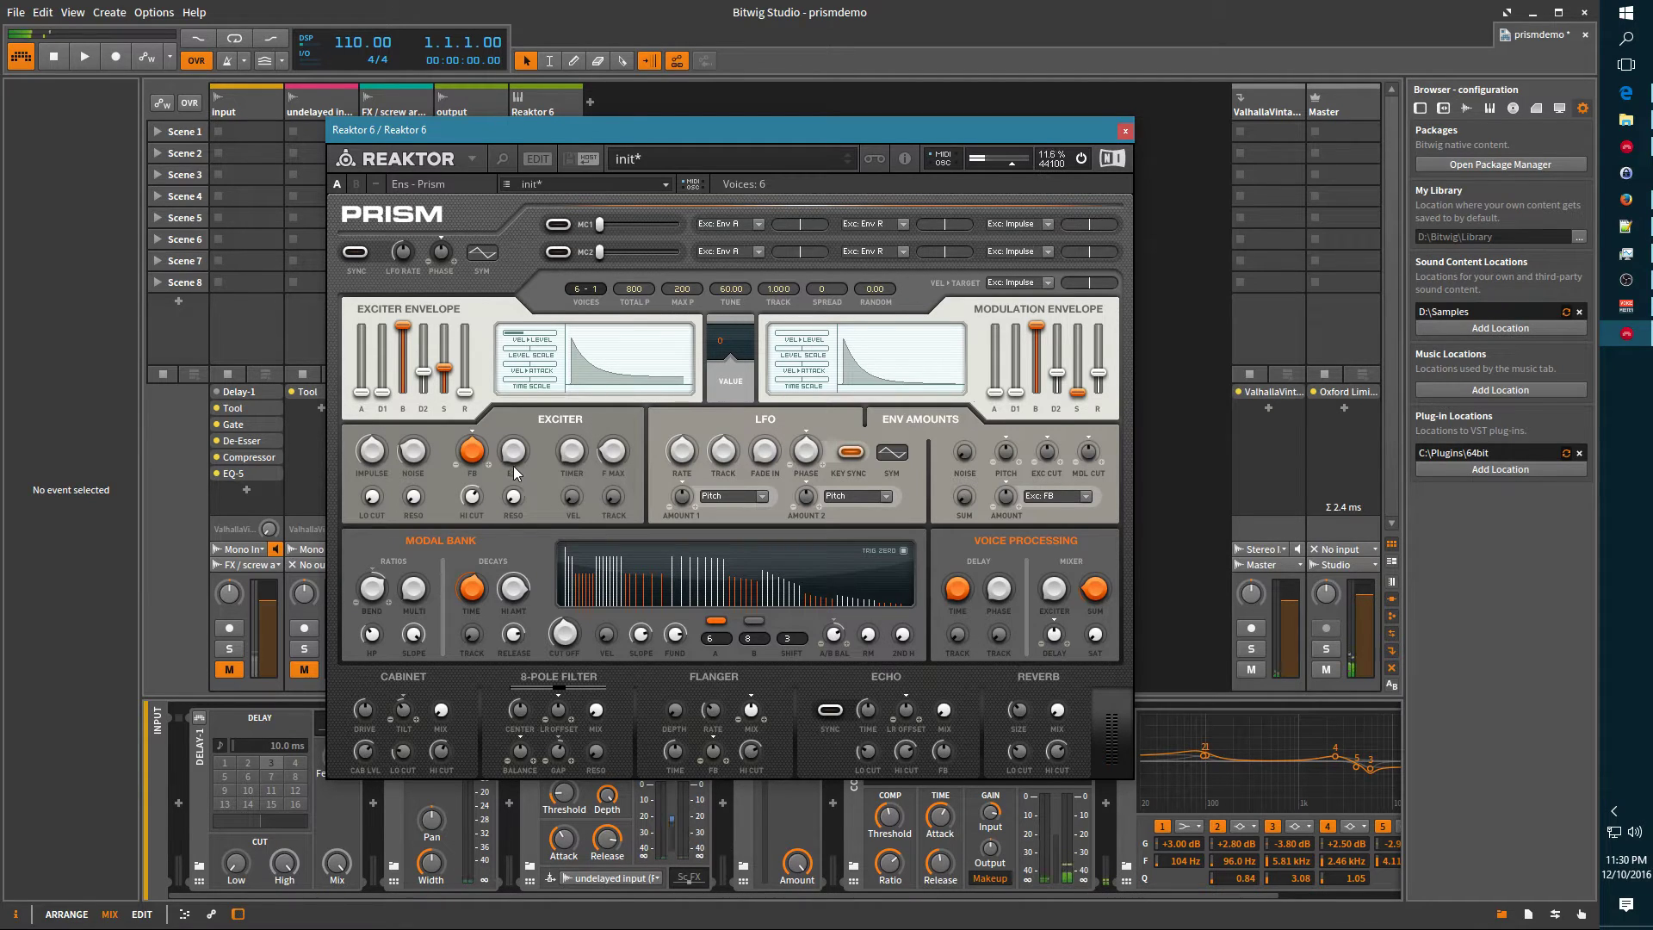
pyautogui.click(473, 392)
pyautogui.moveTo(443, 372); pyautogui.dragTo(444, 396)
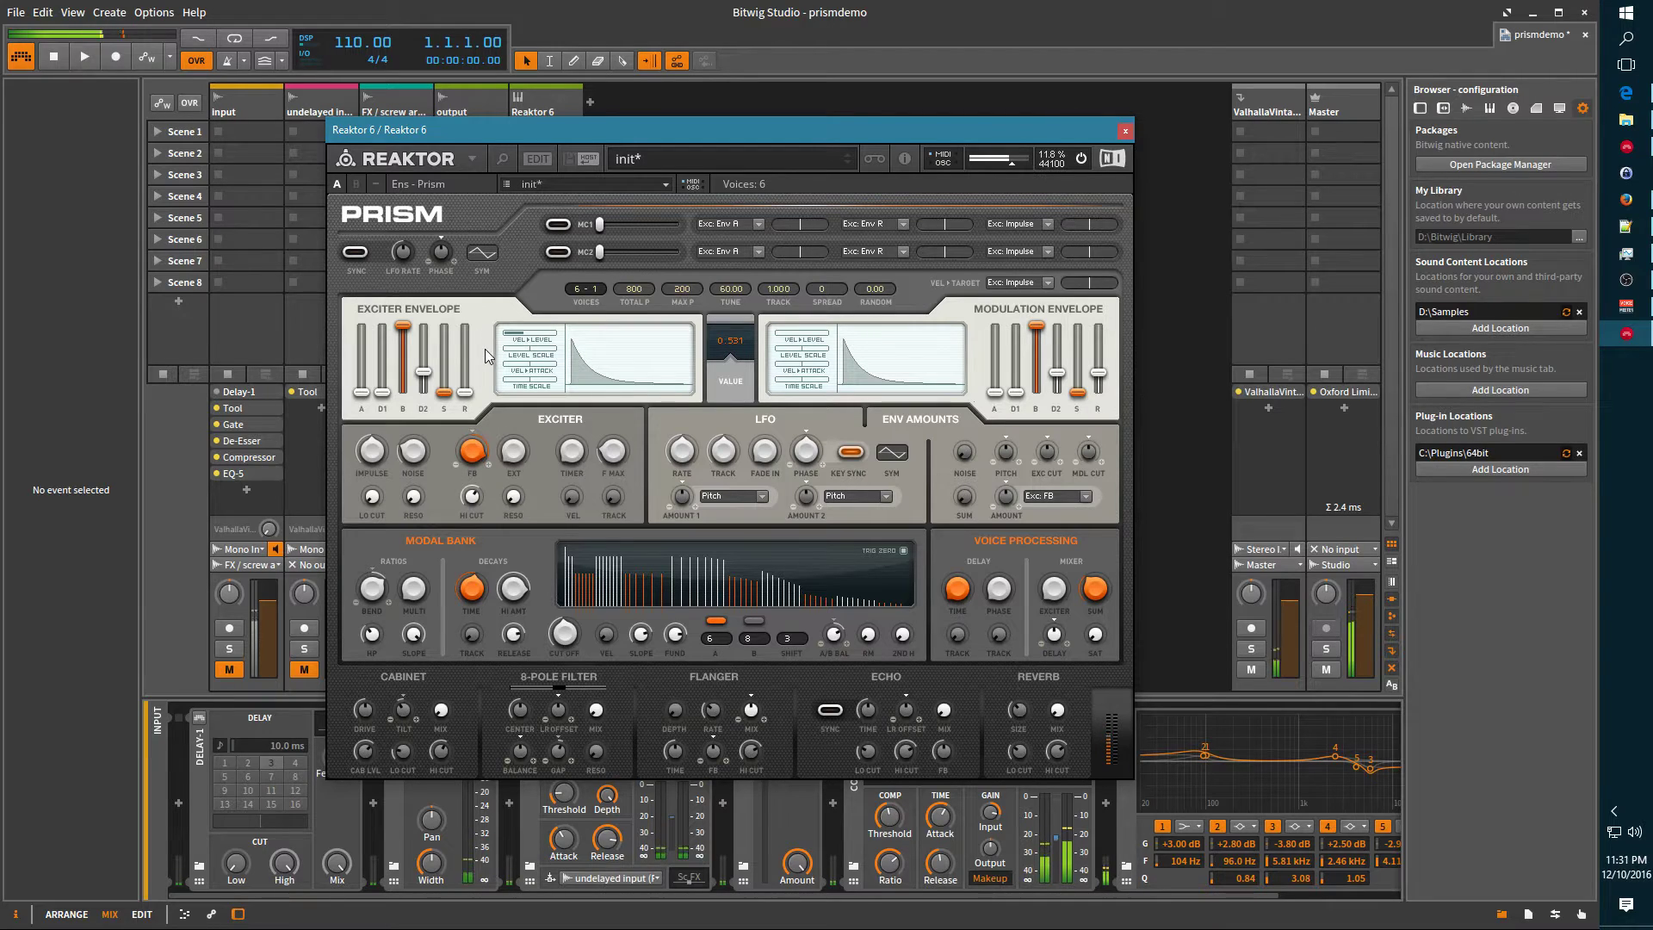
# - Try a different F Max amount in the exciter section
pyautogui.moveTo(575, 446)
pyautogui.moveTo(612, 449); pyautogui.dragTo(637, 551)
pyautogui.keyDown('ctrl'); pyautogui.click(614, 458); pyautogui.keyUp('ctrl')
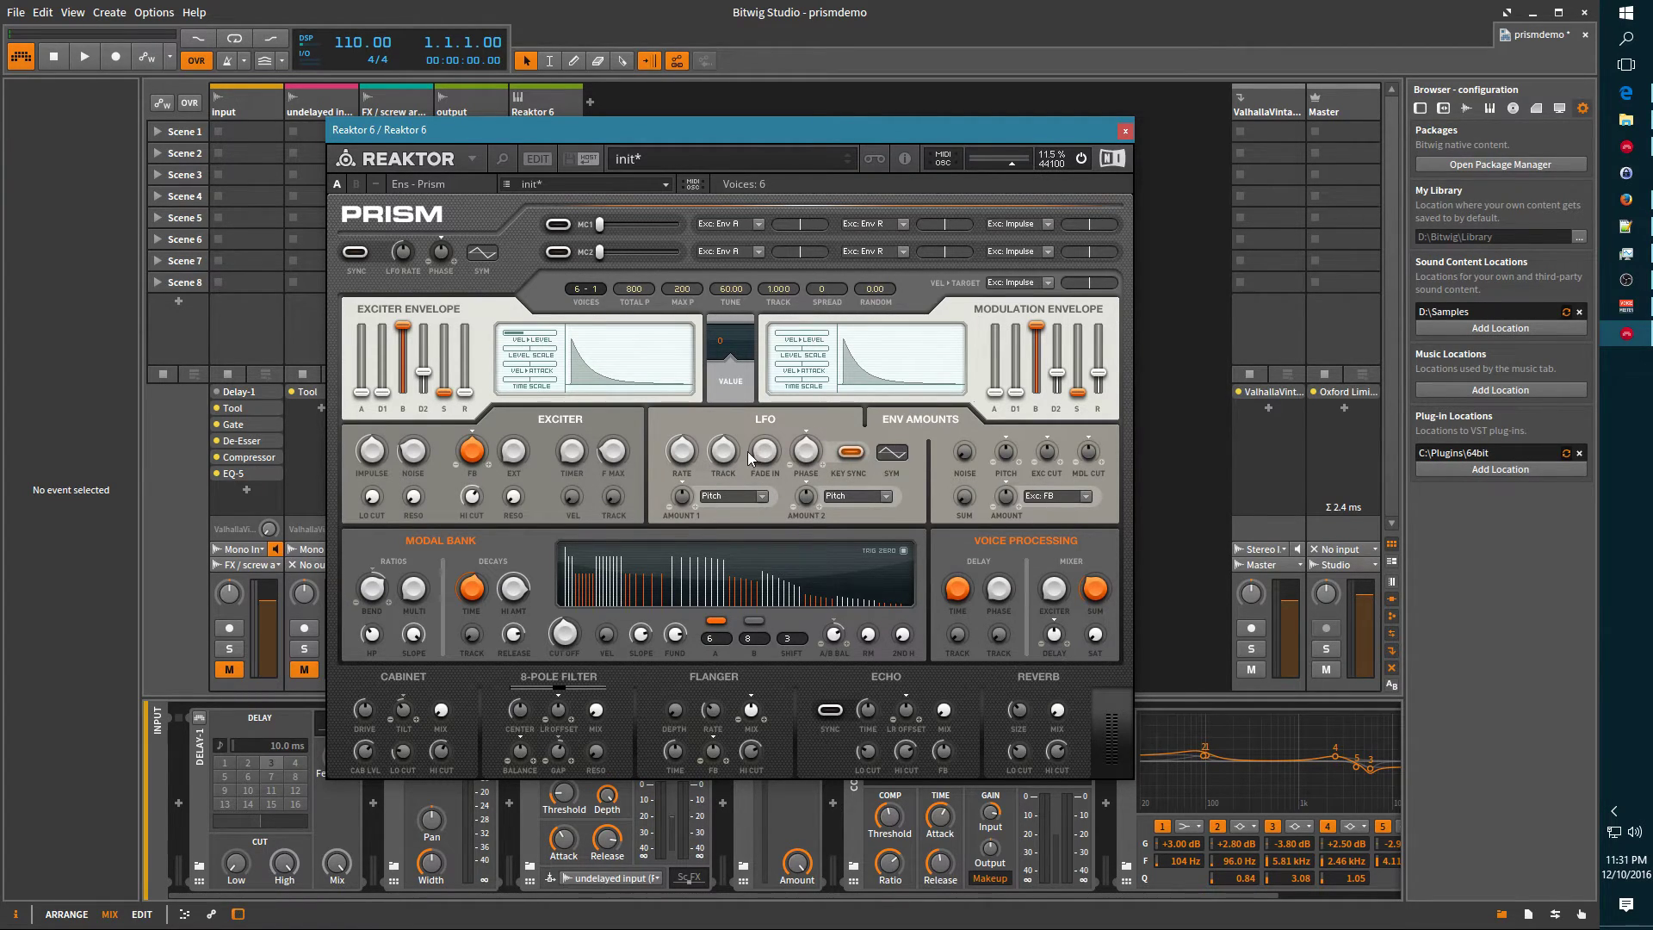
# - Examine the LFO section's modulation targets and waveform control, and the list of available Env Amounts targets
pyautogui.click(749, 498)
pyautogui.click(868, 493)
pyautogui.click(842, 497)
pyautogui.click(812, 495)
pyautogui.moveTo(892, 452)
pyautogui.mouseDown()
pyautogui.moveTo(886, 426)
pyautogui.moveTo(888, 452)
pyautogui.mouseUp()
pyautogui.click(1077, 499)
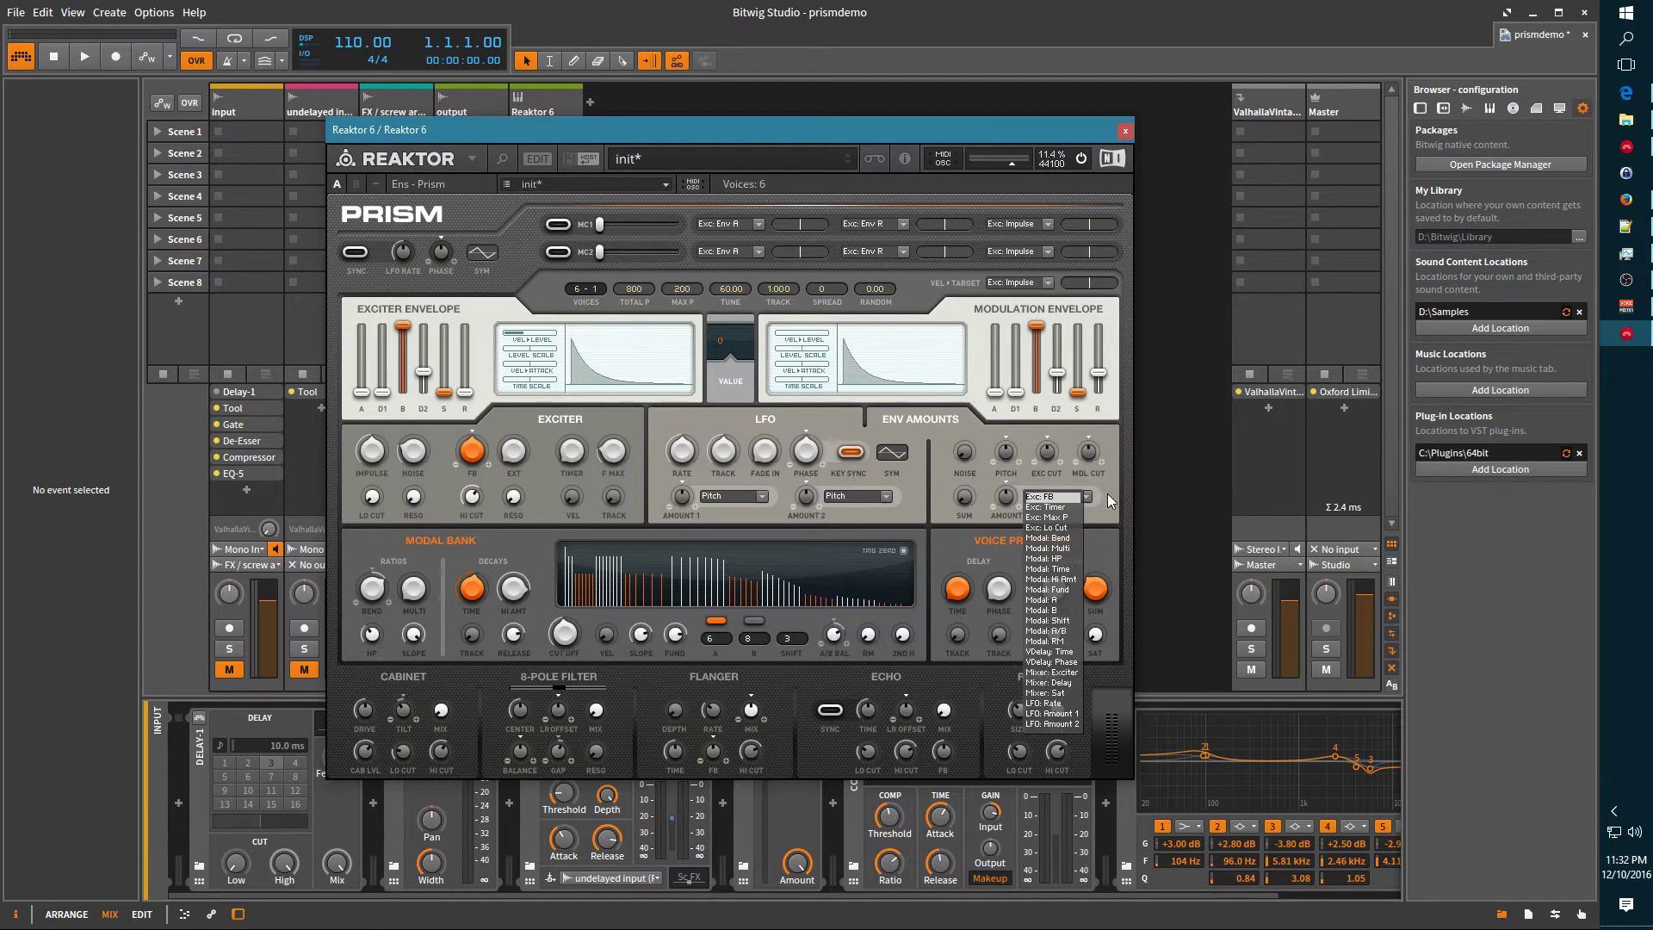
pyautogui.click(1107, 494)
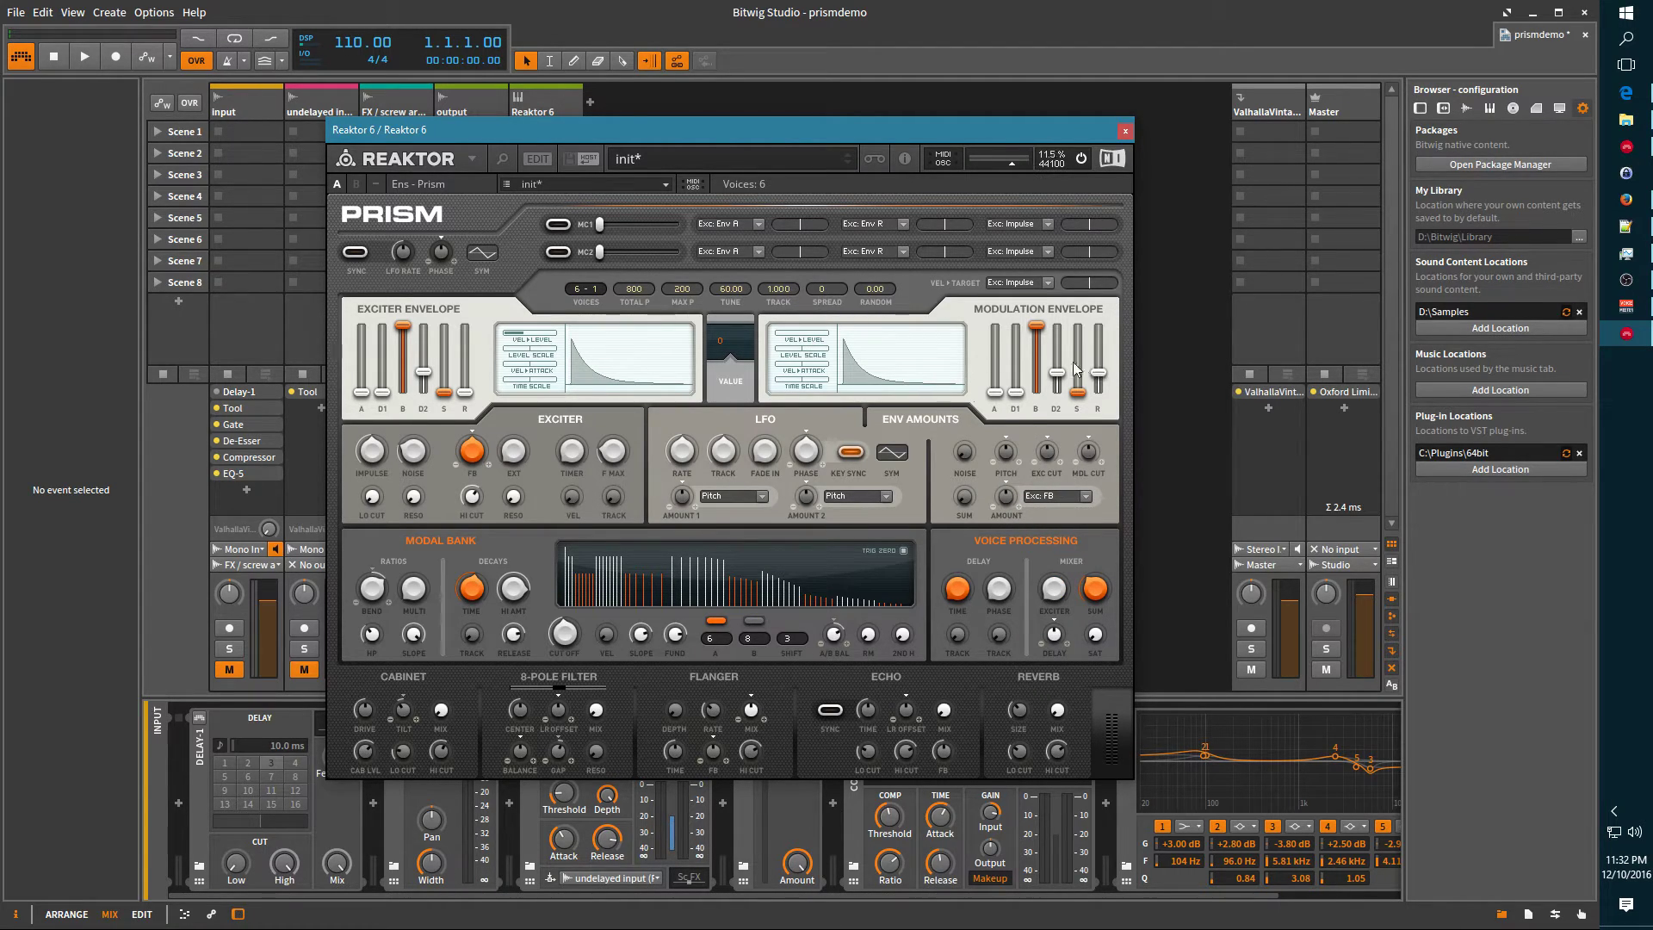
# - Try a different amount for the Exc: Impulse velocity target and reset it to its default
pyautogui.click(1000, 282)
pyautogui.click(892, 336)
pyautogui.moveTo(1092, 284); pyautogui.dragTo(1033, 287)
pyautogui.doubleClick(1085, 285)
# - Try the MC1 slider and the LFO control of MC1 and MC2, and switch both LFOs back off
pyautogui.moveTo(614, 224); pyautogui.dragTo(573, 229)
pyautogui.click(560, 225)
pyautogui.click(559, 252)
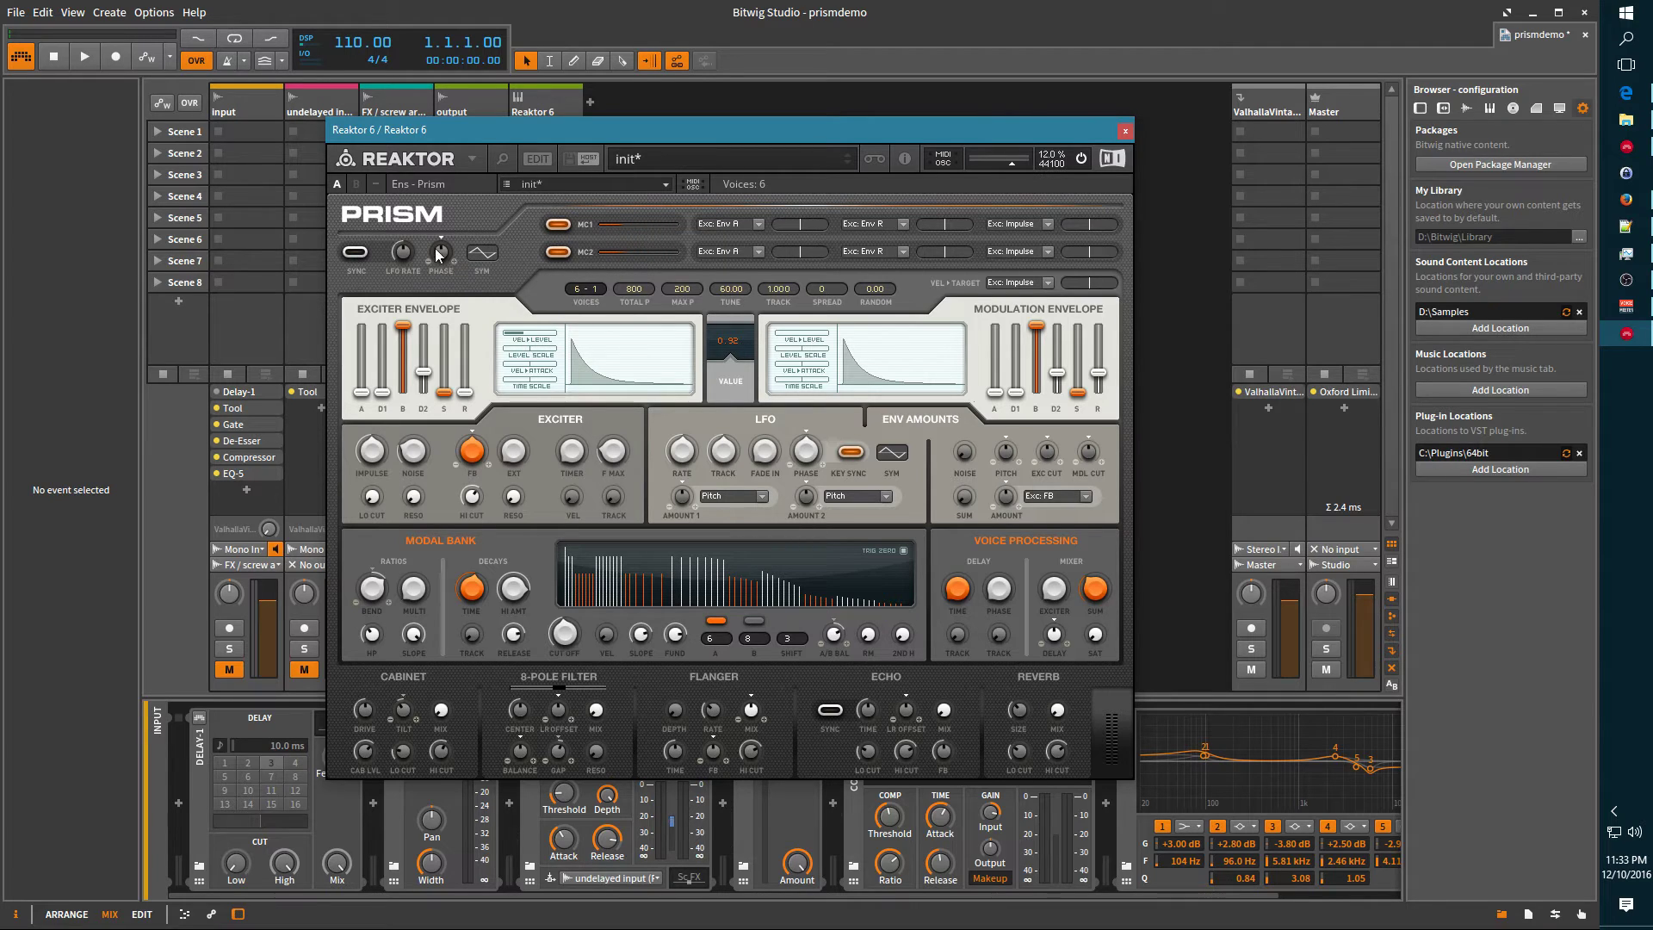
pyautogui.click(556, 224)
pyautogui.click(557, 252)
# - Examine the available modulation targets in the MC1 and MC2 assignment lists
pyautogui.click(759, 224)
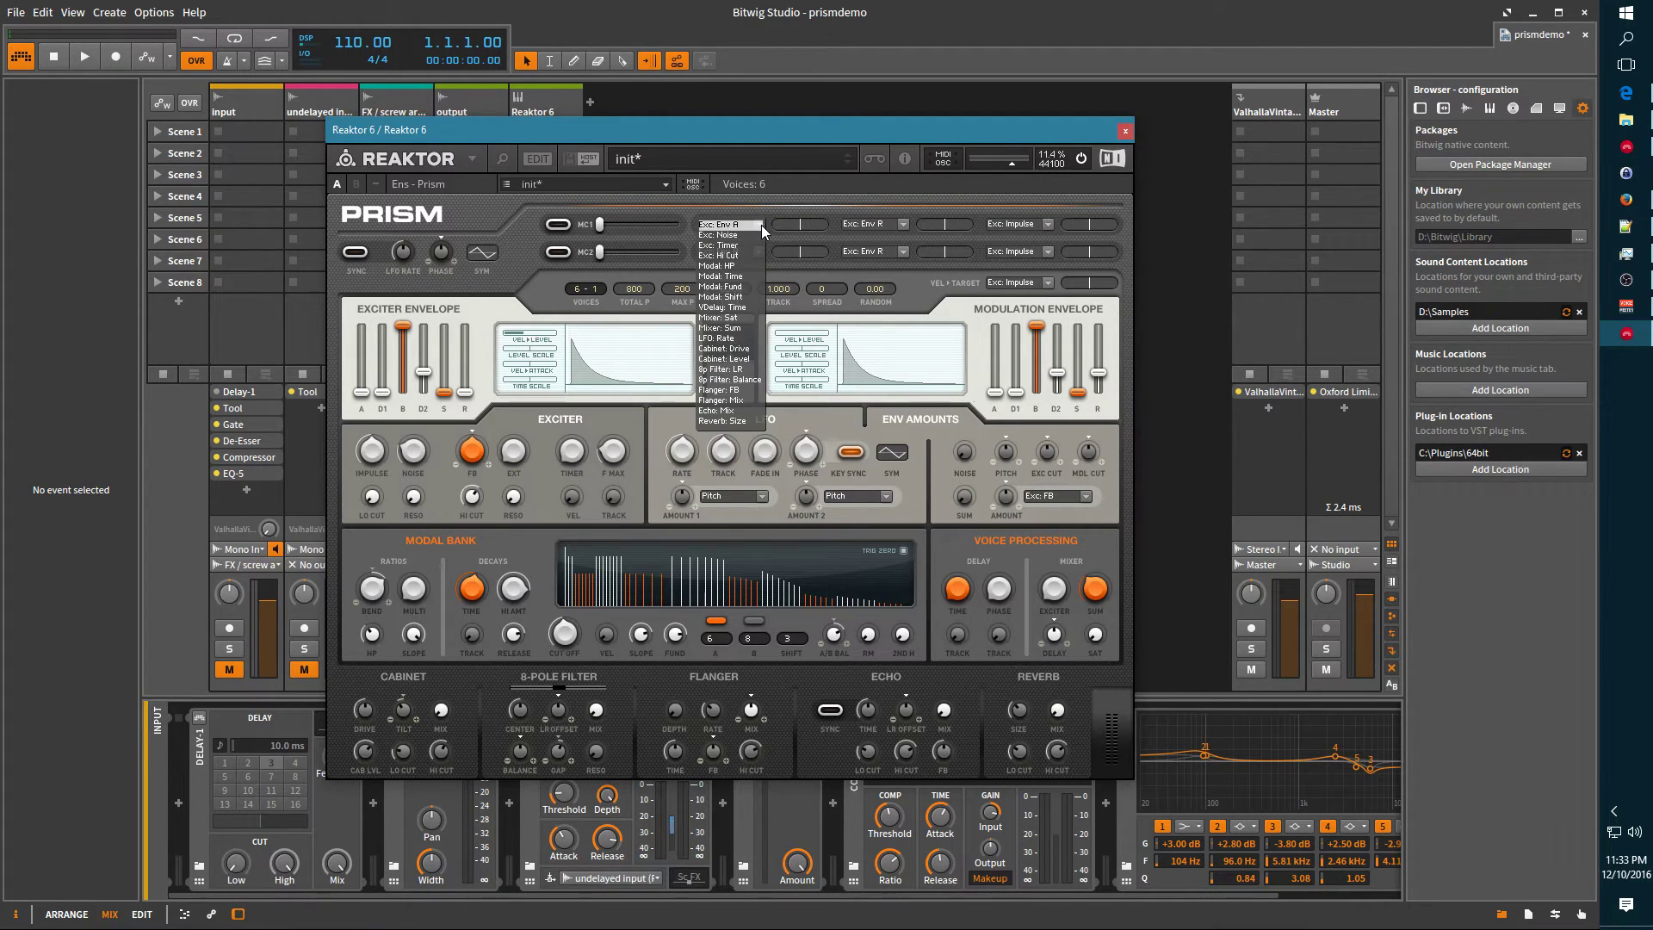
pyautogui.click(762, 225)
pyautogui.click(758, 249)
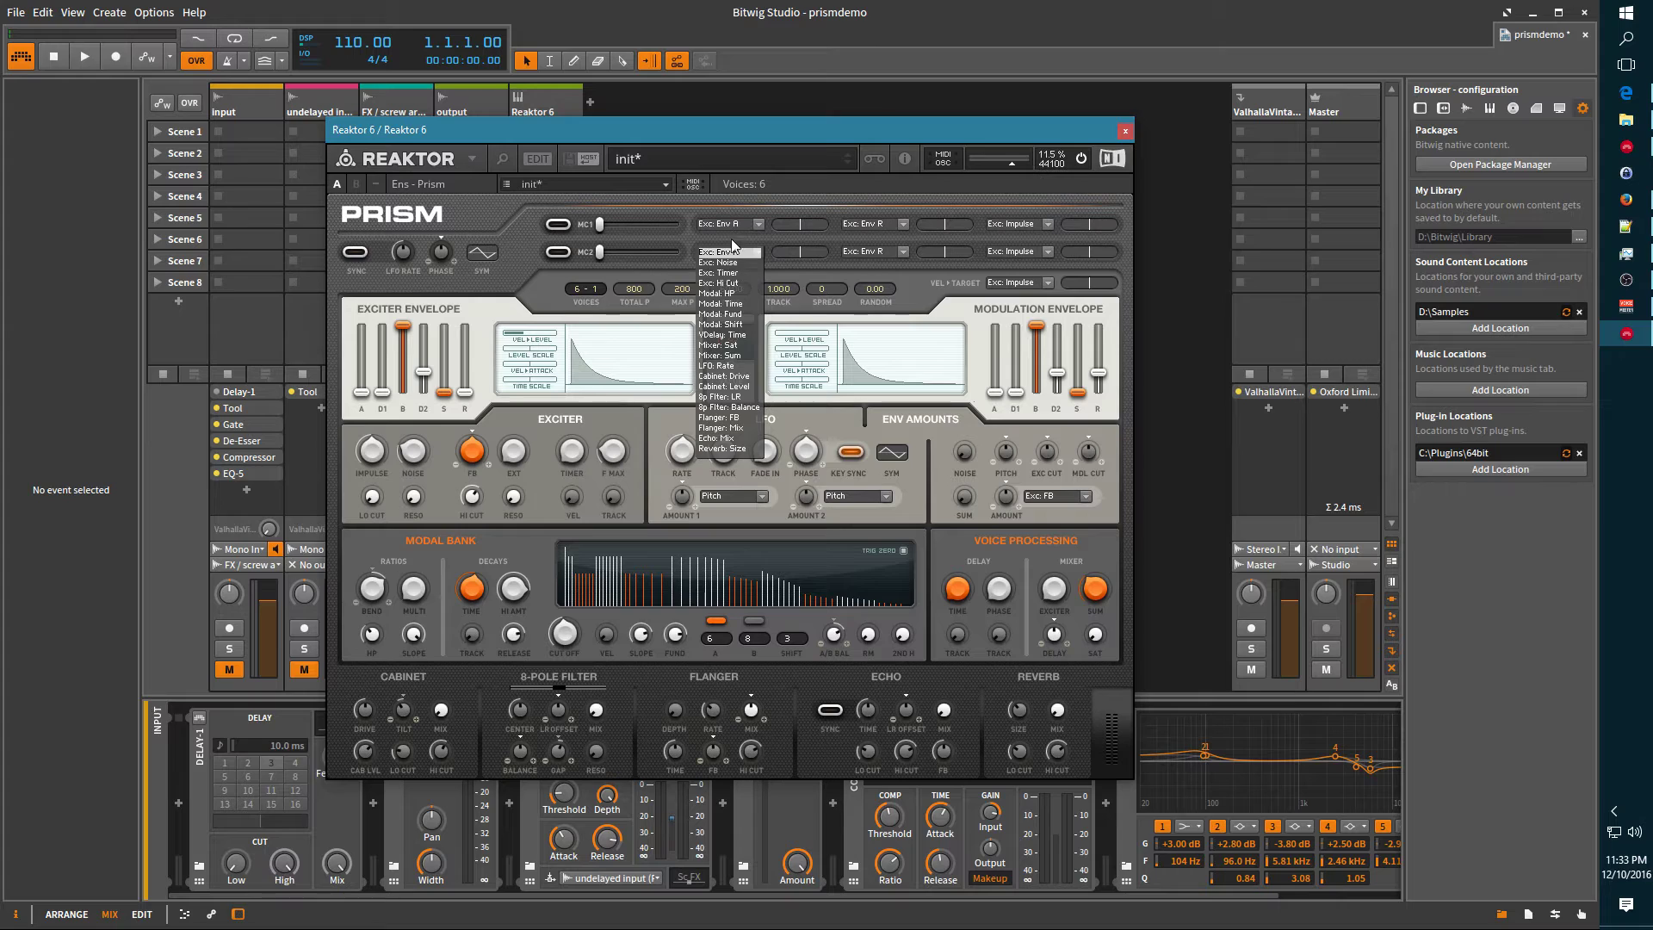
pyautogui.click(764, 206)
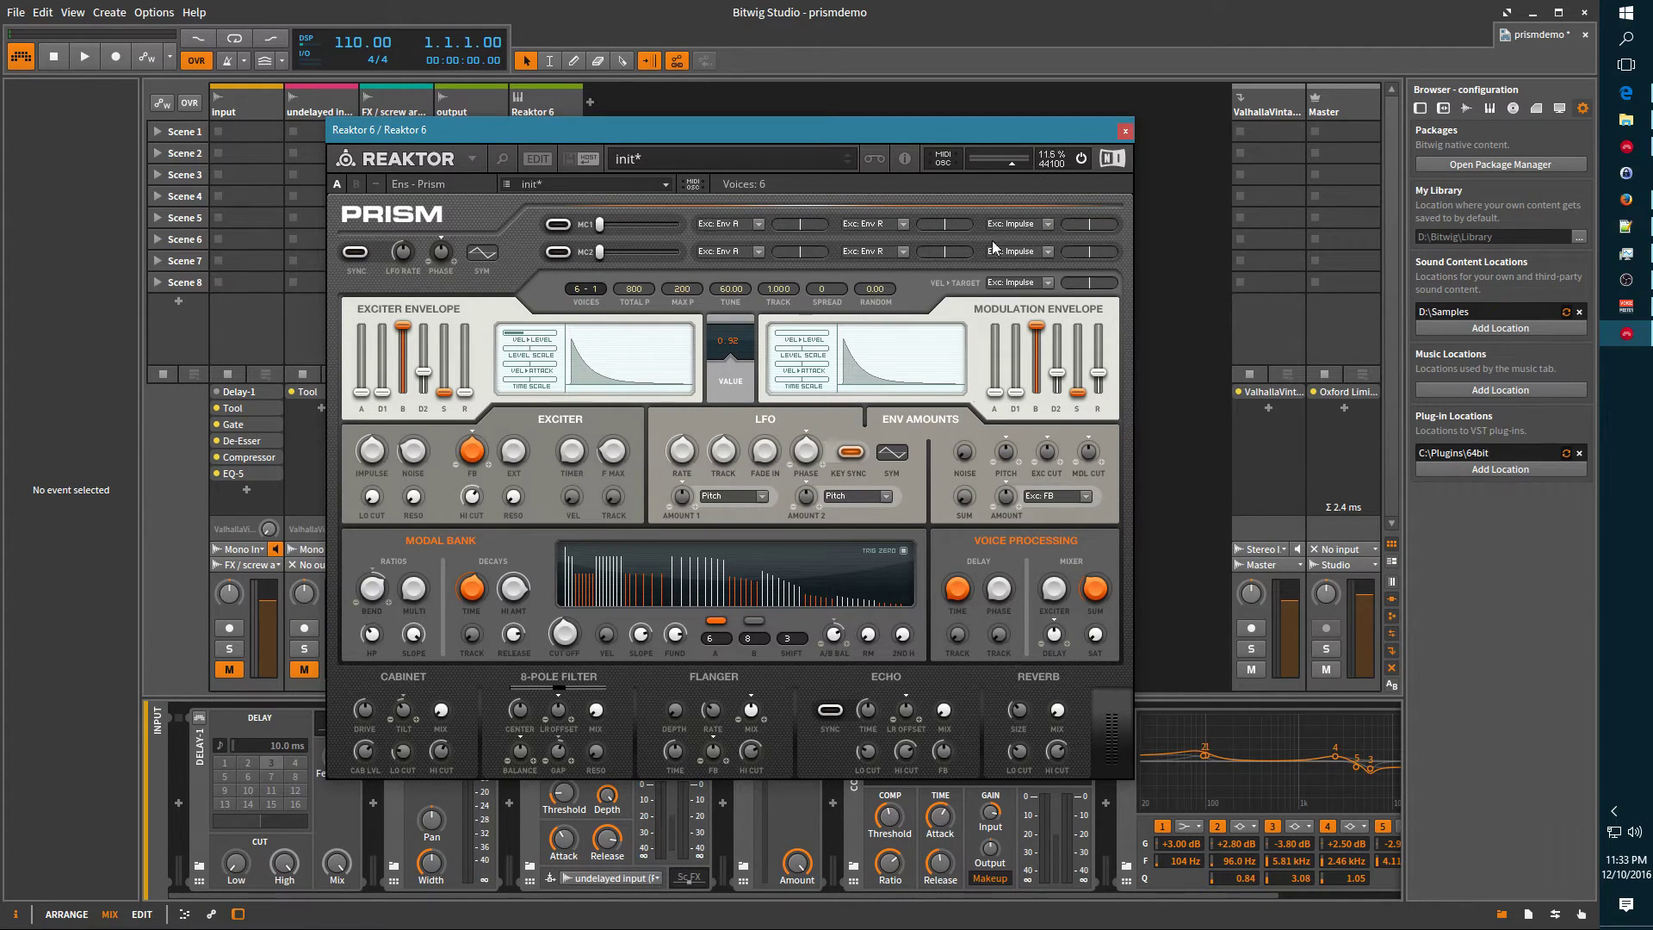
pyautogui.click(899, 228)
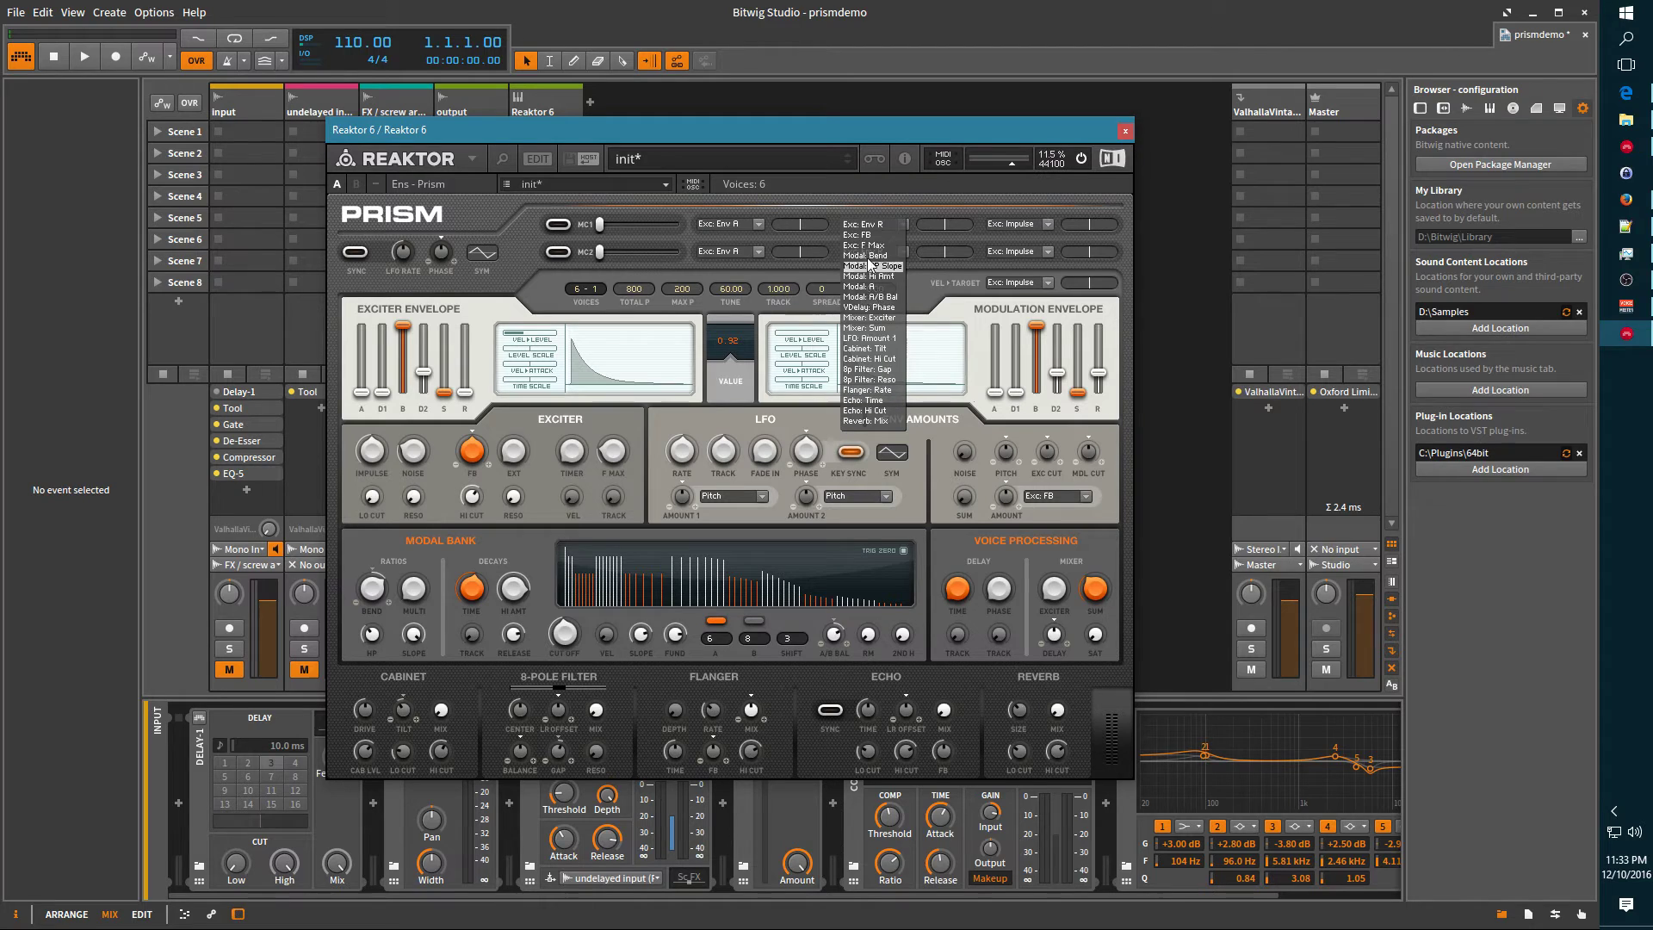
pyautogui.click(881, 204)
pyautogui.click(1028, 225)
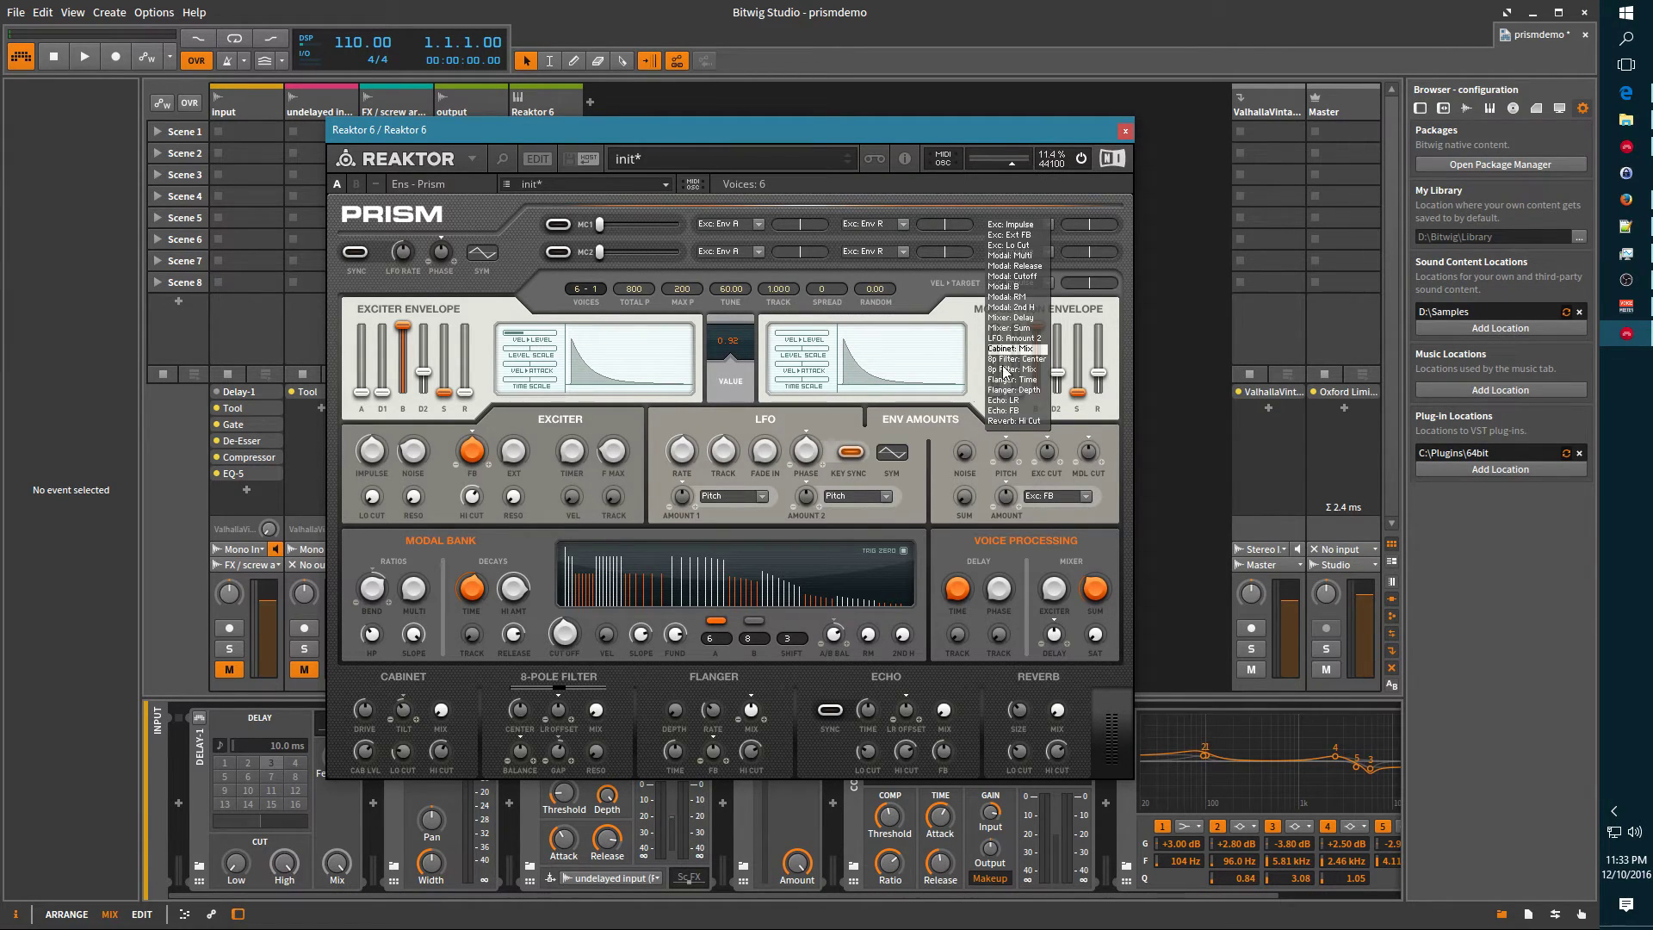
pyautogui.click(1009, 225)
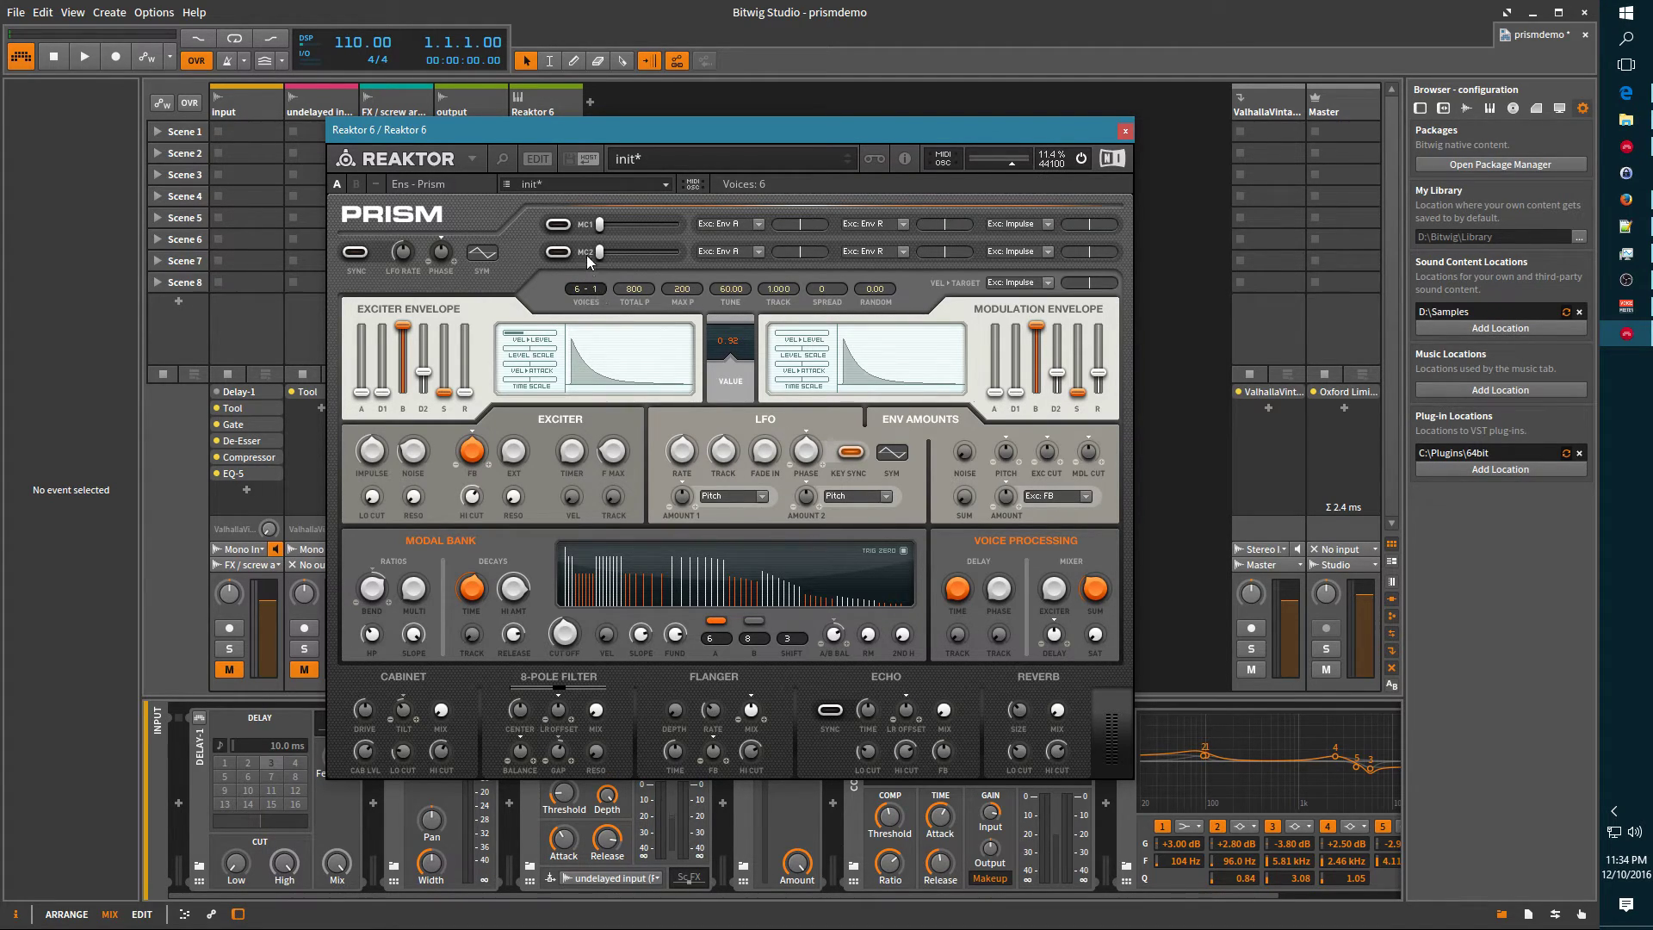
# - Examine the Prism ensemble's voice properties in edit mode, and return to the plain instrument view without the side pane
pyautogui.click(538, 160)
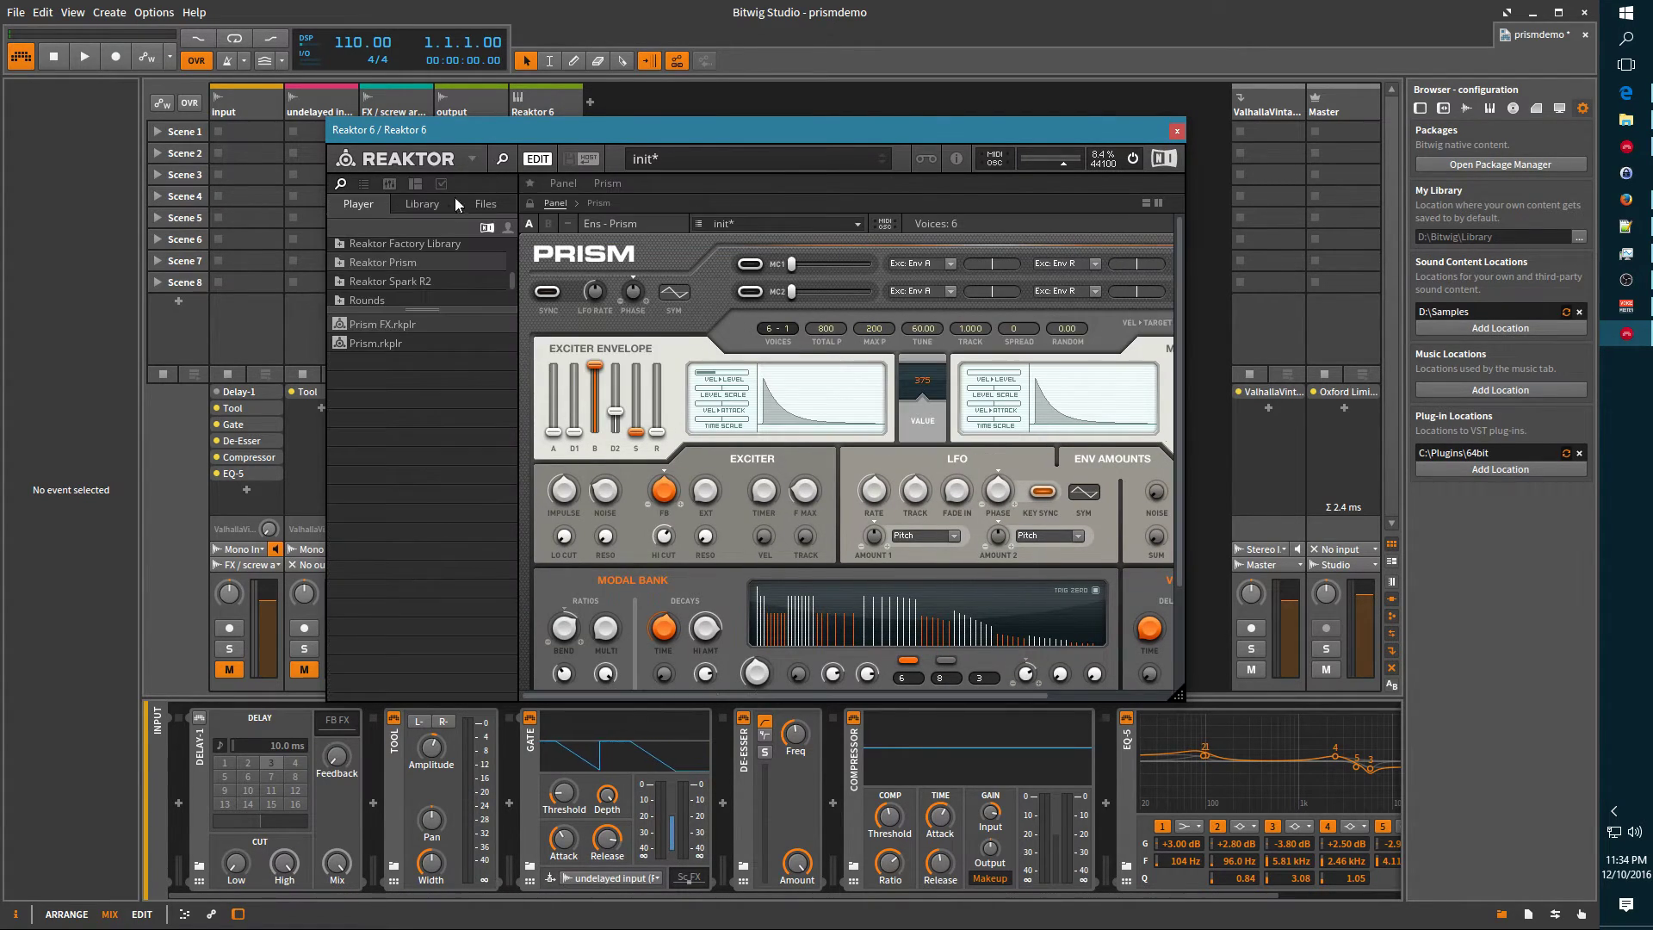
pyautogui.click(440, 185)
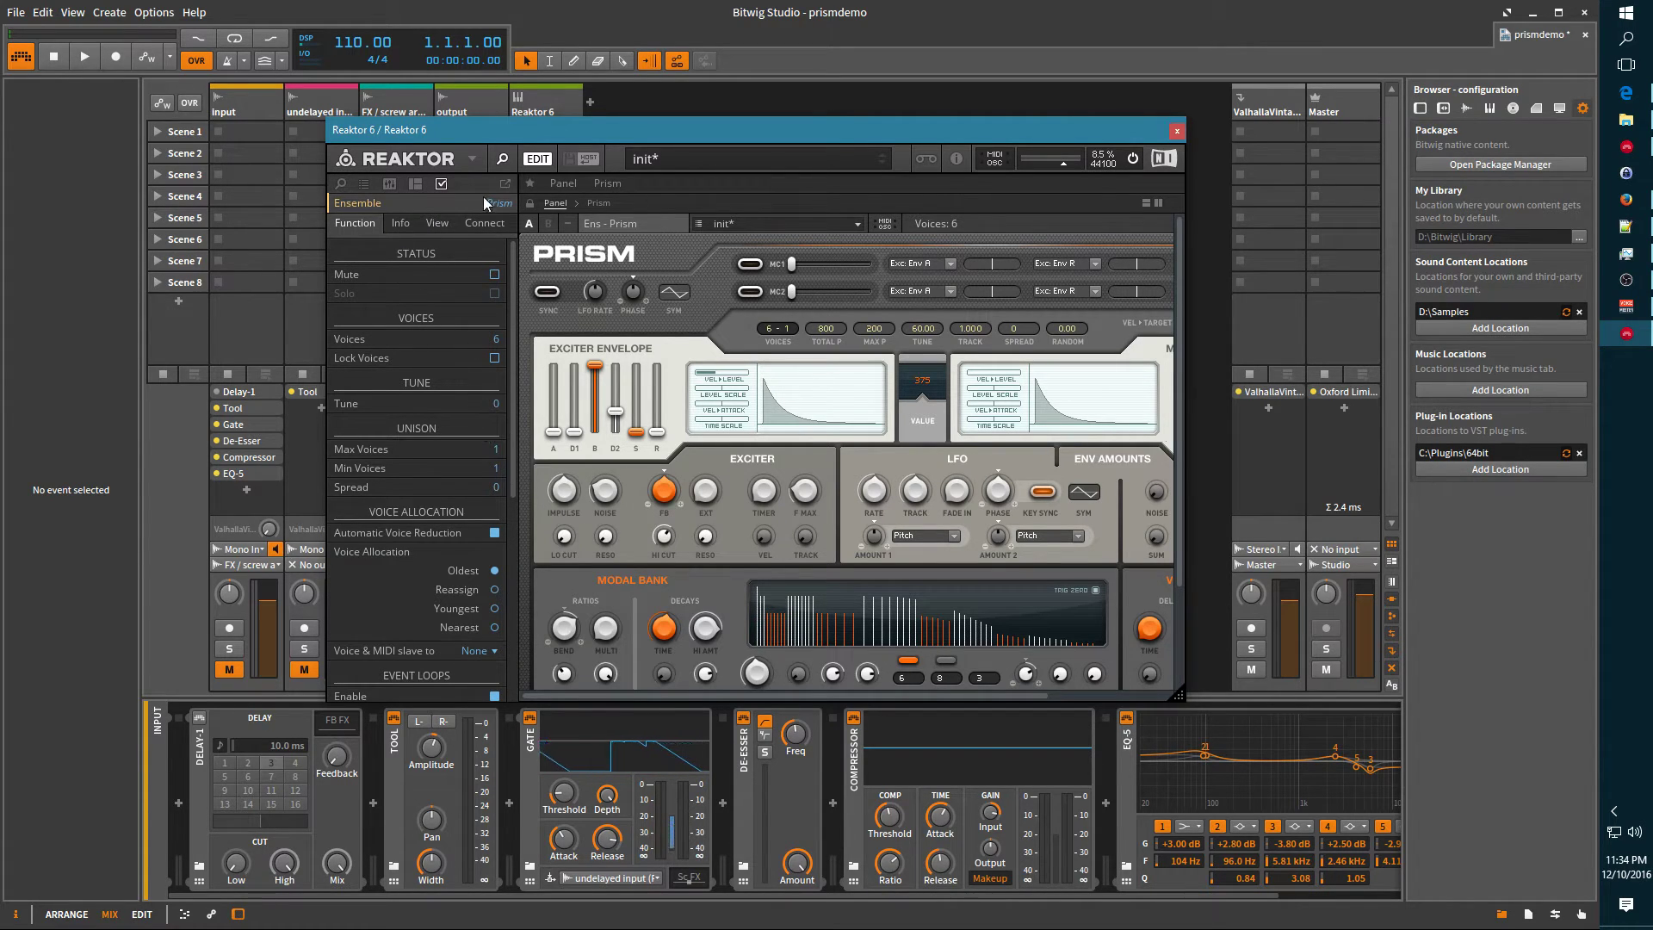
pyautogui.click(538, 159)
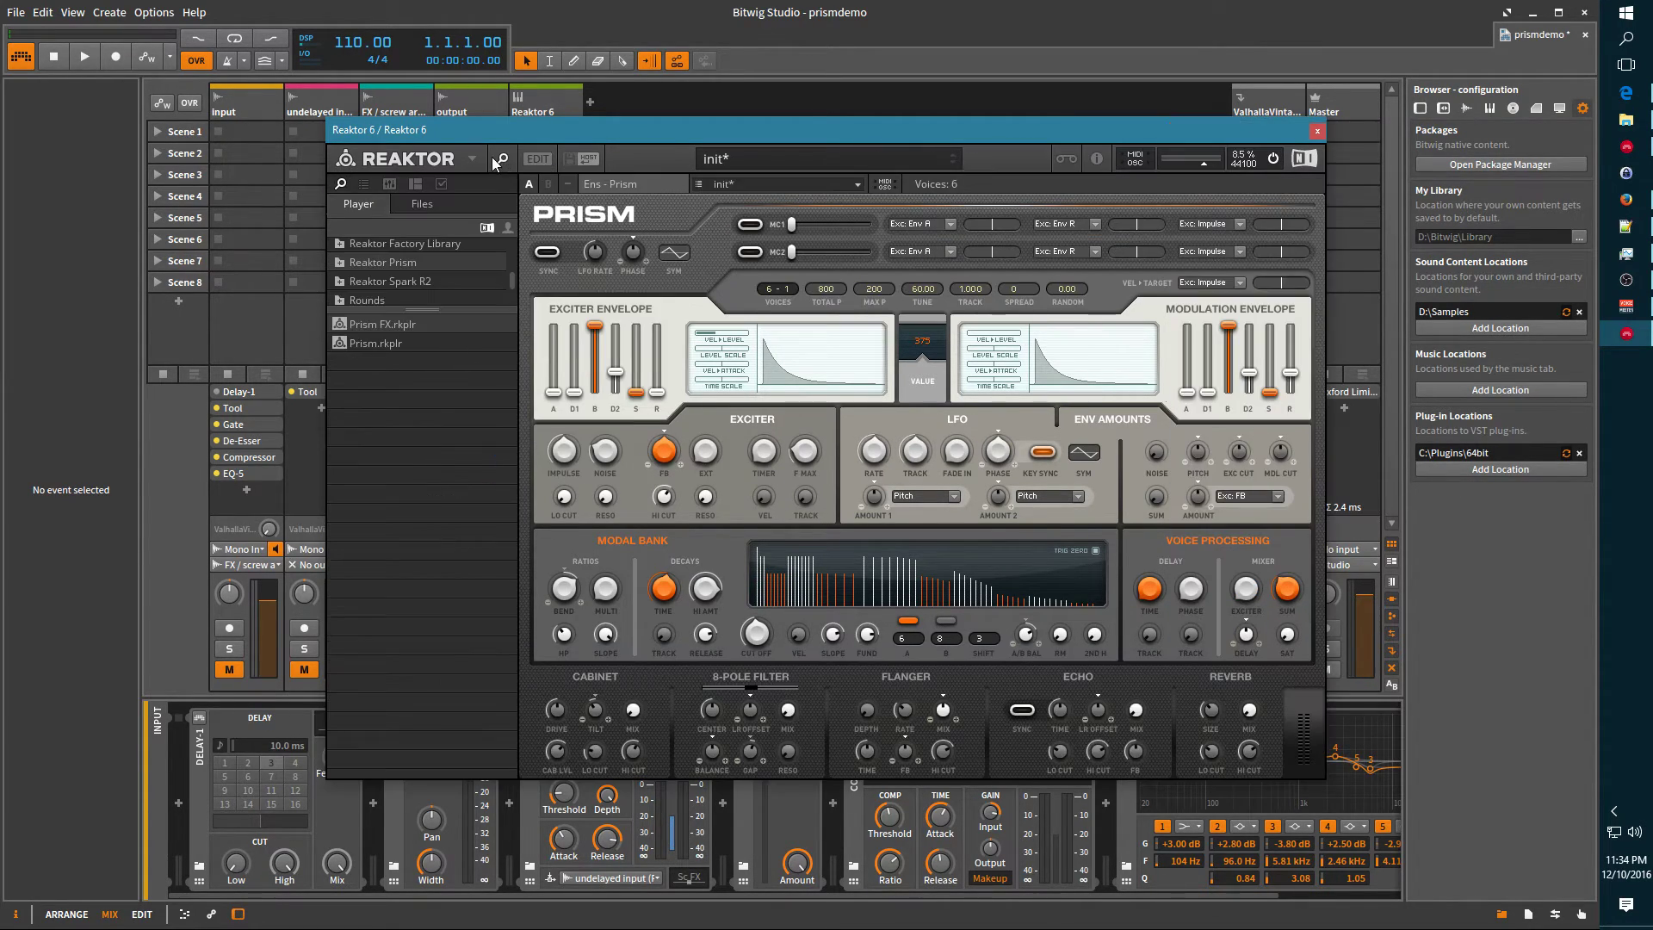
pyautogui.click(498, 161)
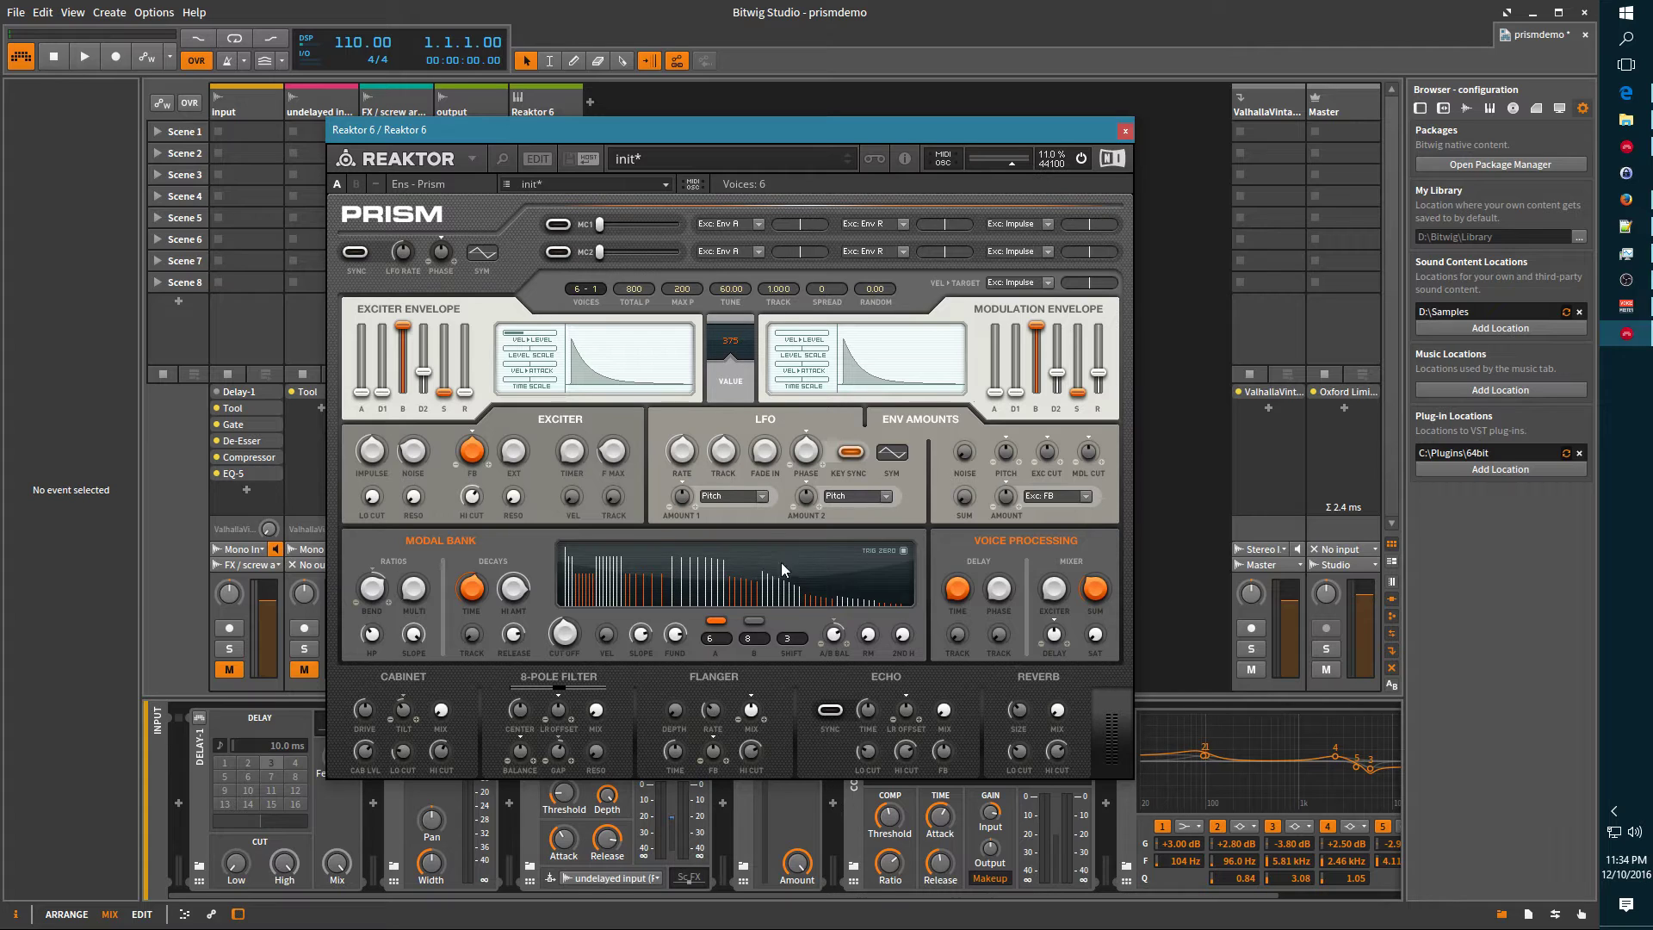
# - Lower the maximum number of partials (Max P) to 19
pyautogui.moveTo(689, 291); pyautogui.dragTo(673, 441)
pyautogui.moveTo(685, 294); pyautogui.dragTo(688, 314)
pyautogui.scroll(14, 686, 306)
pyautogui.scroll(2, 677, 293)
pyautogui.scroll(-2, 677, 293)
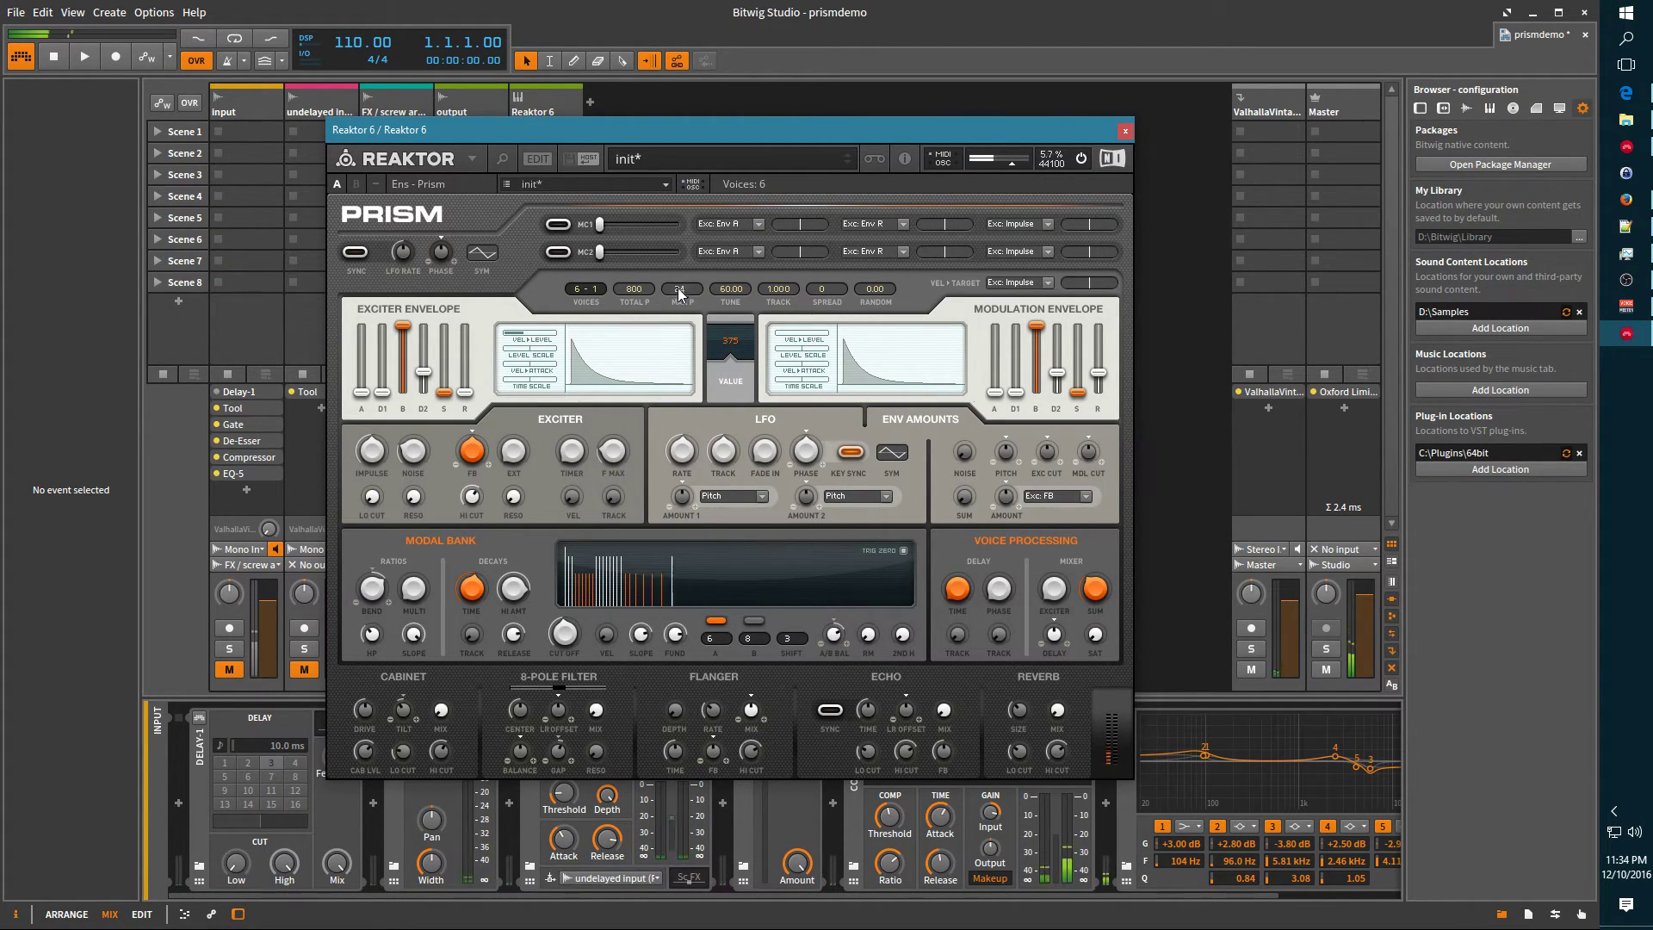
# - Try different Bend and HP amounts in the modal bank with the reduced number of partials
pyautogui.moveTo(382, 590); pyautogui.dragTo(380, 509)
pyautogui.moveTo(376, 634); pyautogui.dragTo(383, 743)
pyautogui.moveTo(379, 585); pyautogui.dragTo(419, 539)
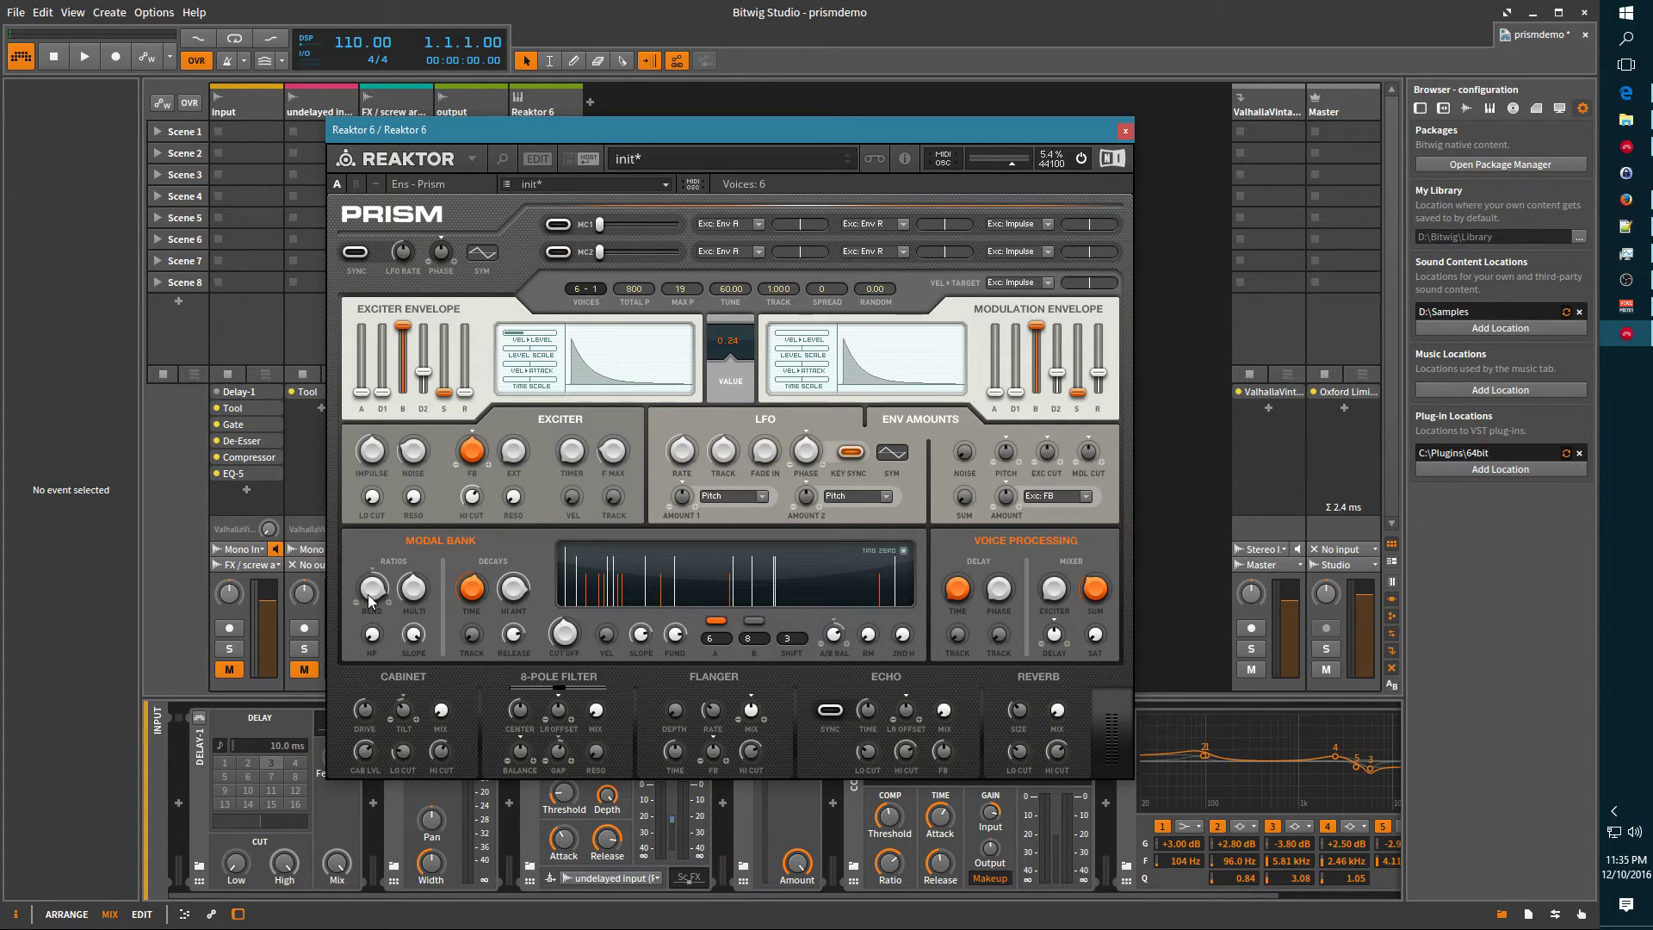
# - Reset the modal bank's Bend and Multi to zero with HP raised, and set Max P back to 200
pyautogui.doubleClick(369, 594)
pyautogui.doubleClick(407, 592)
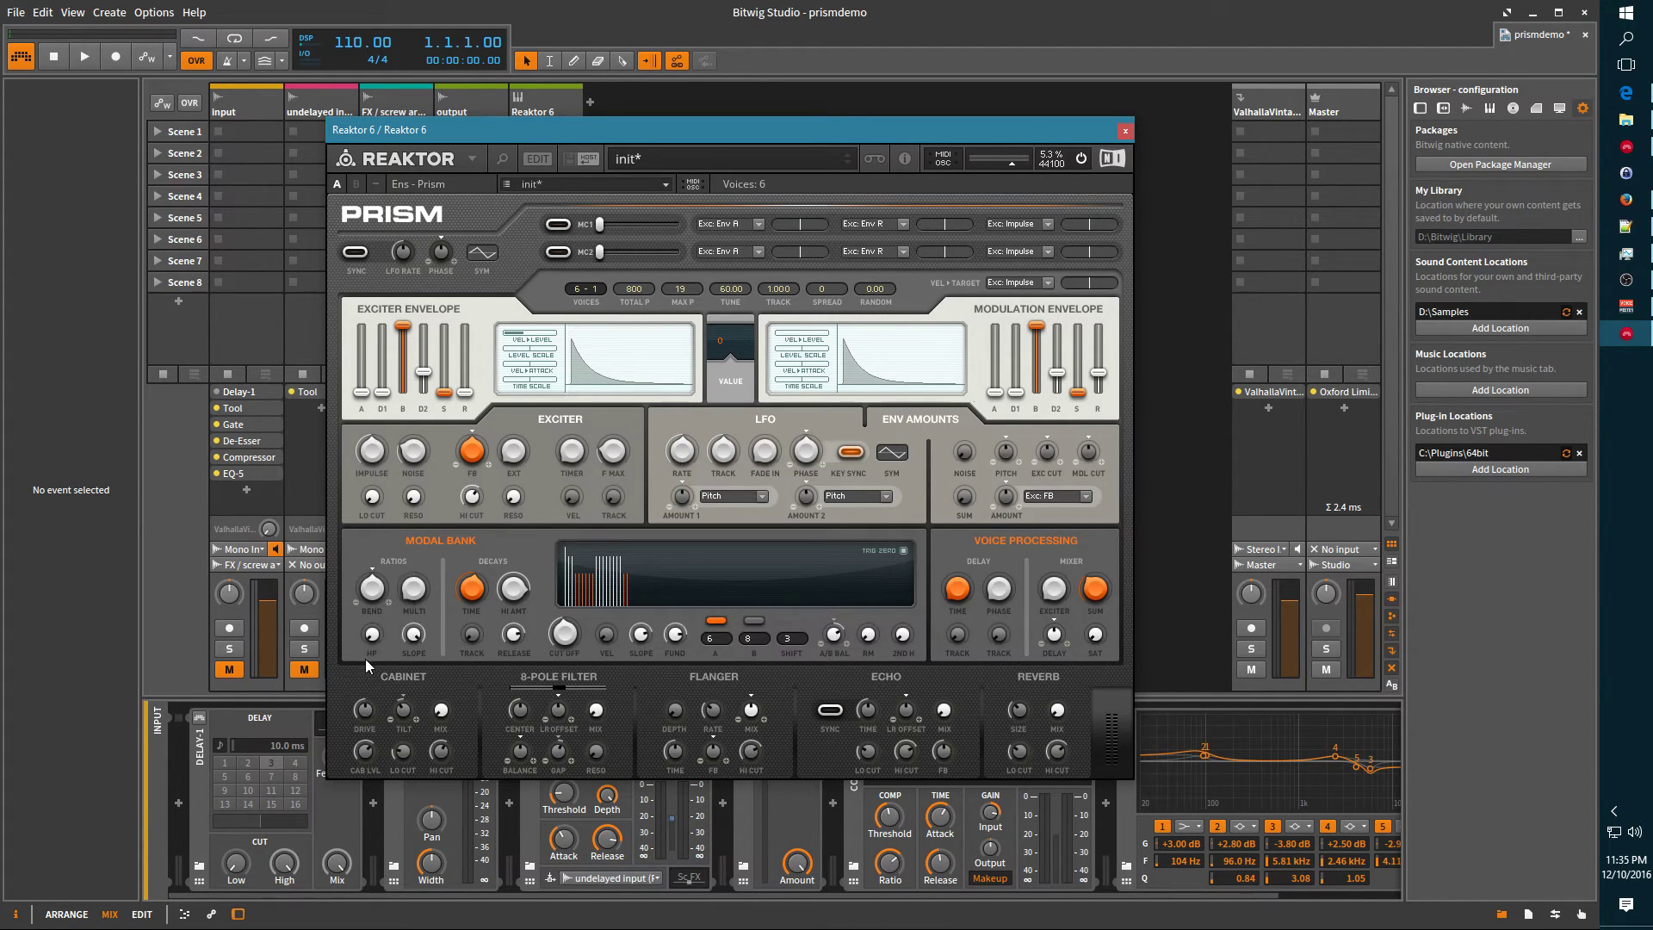
pyautogui.moveTo(372, 634); pyautogui.dragTo(377, 564)
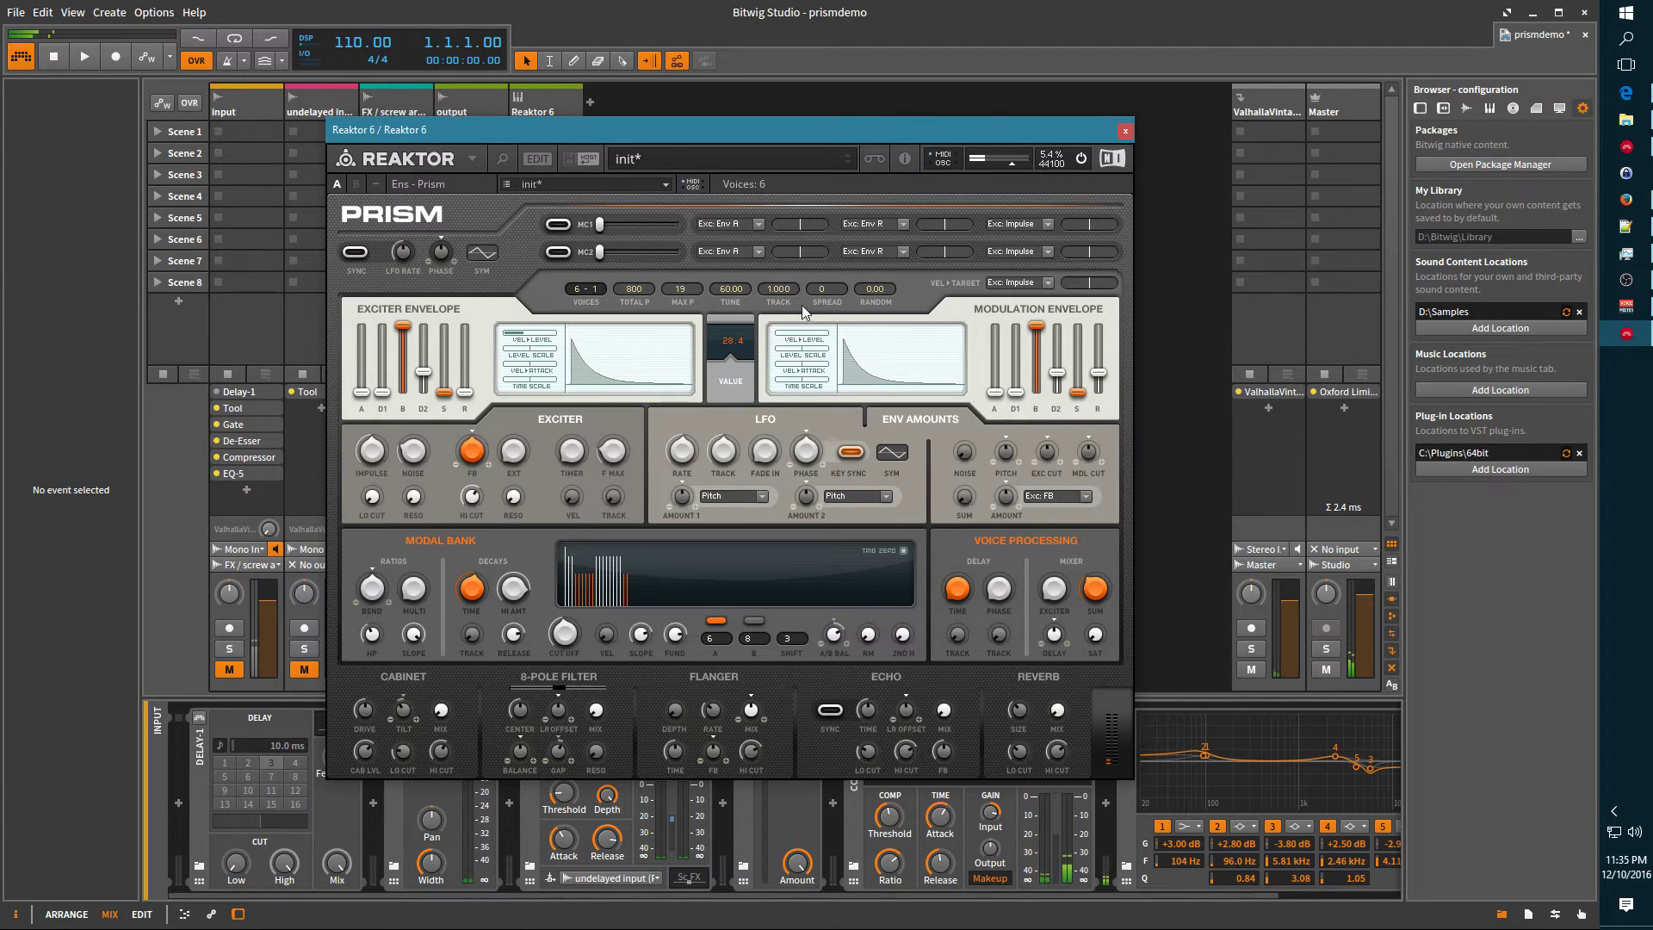
pyautogui.moveTo(681, 290); pyautogui.dragTo(698, 215)
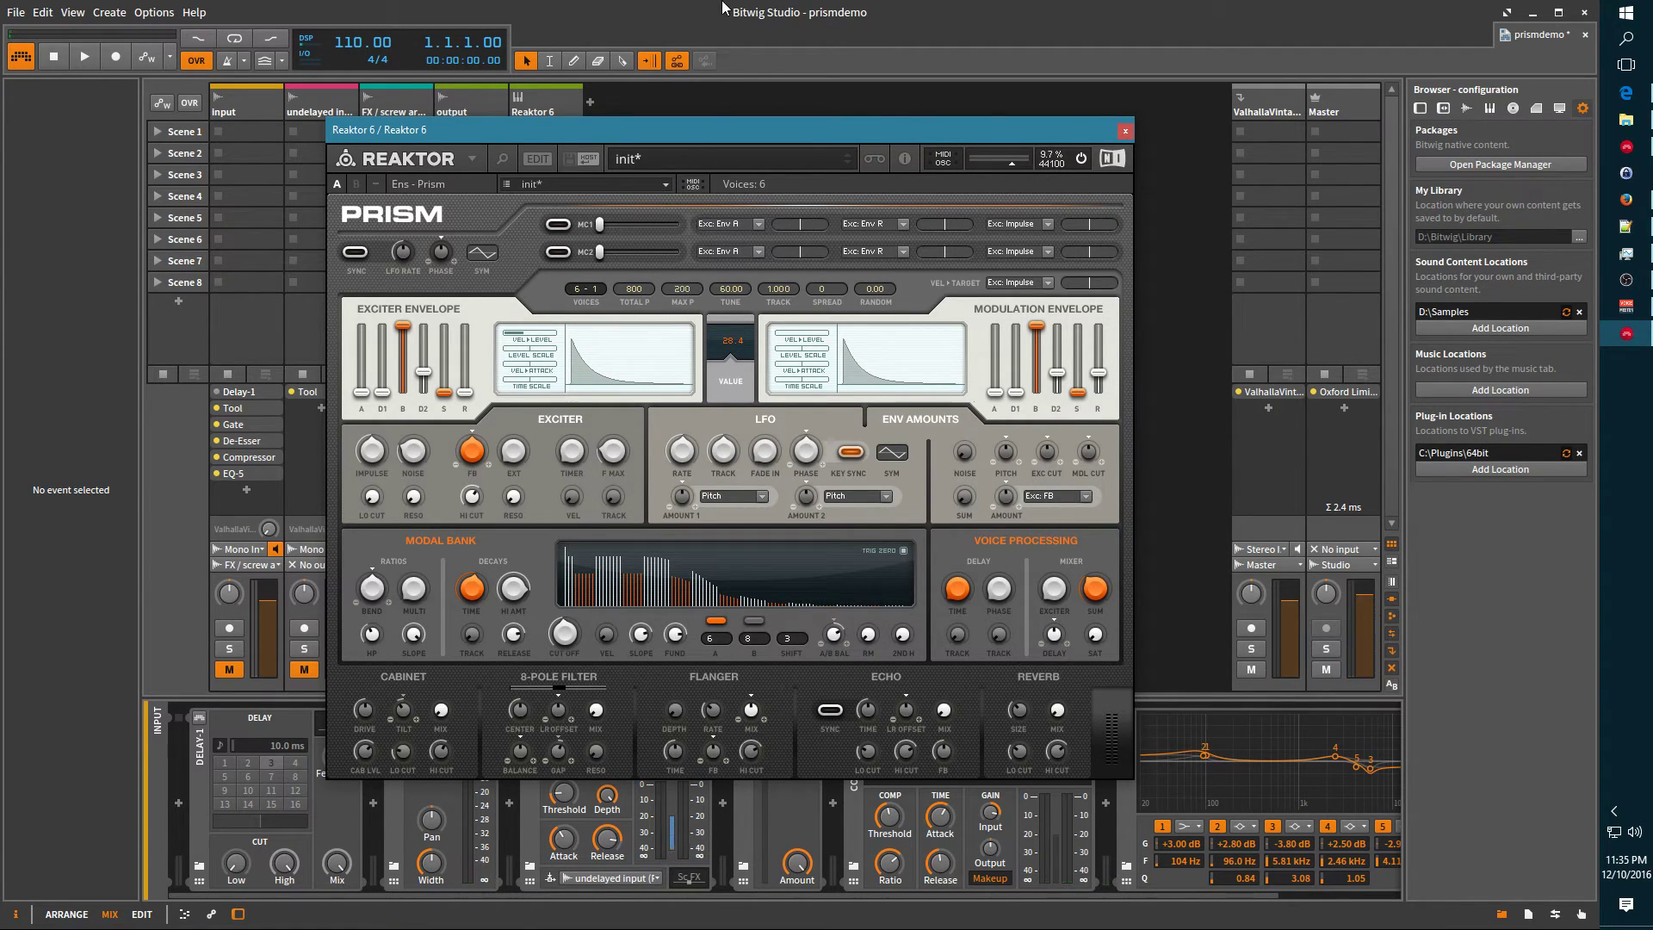
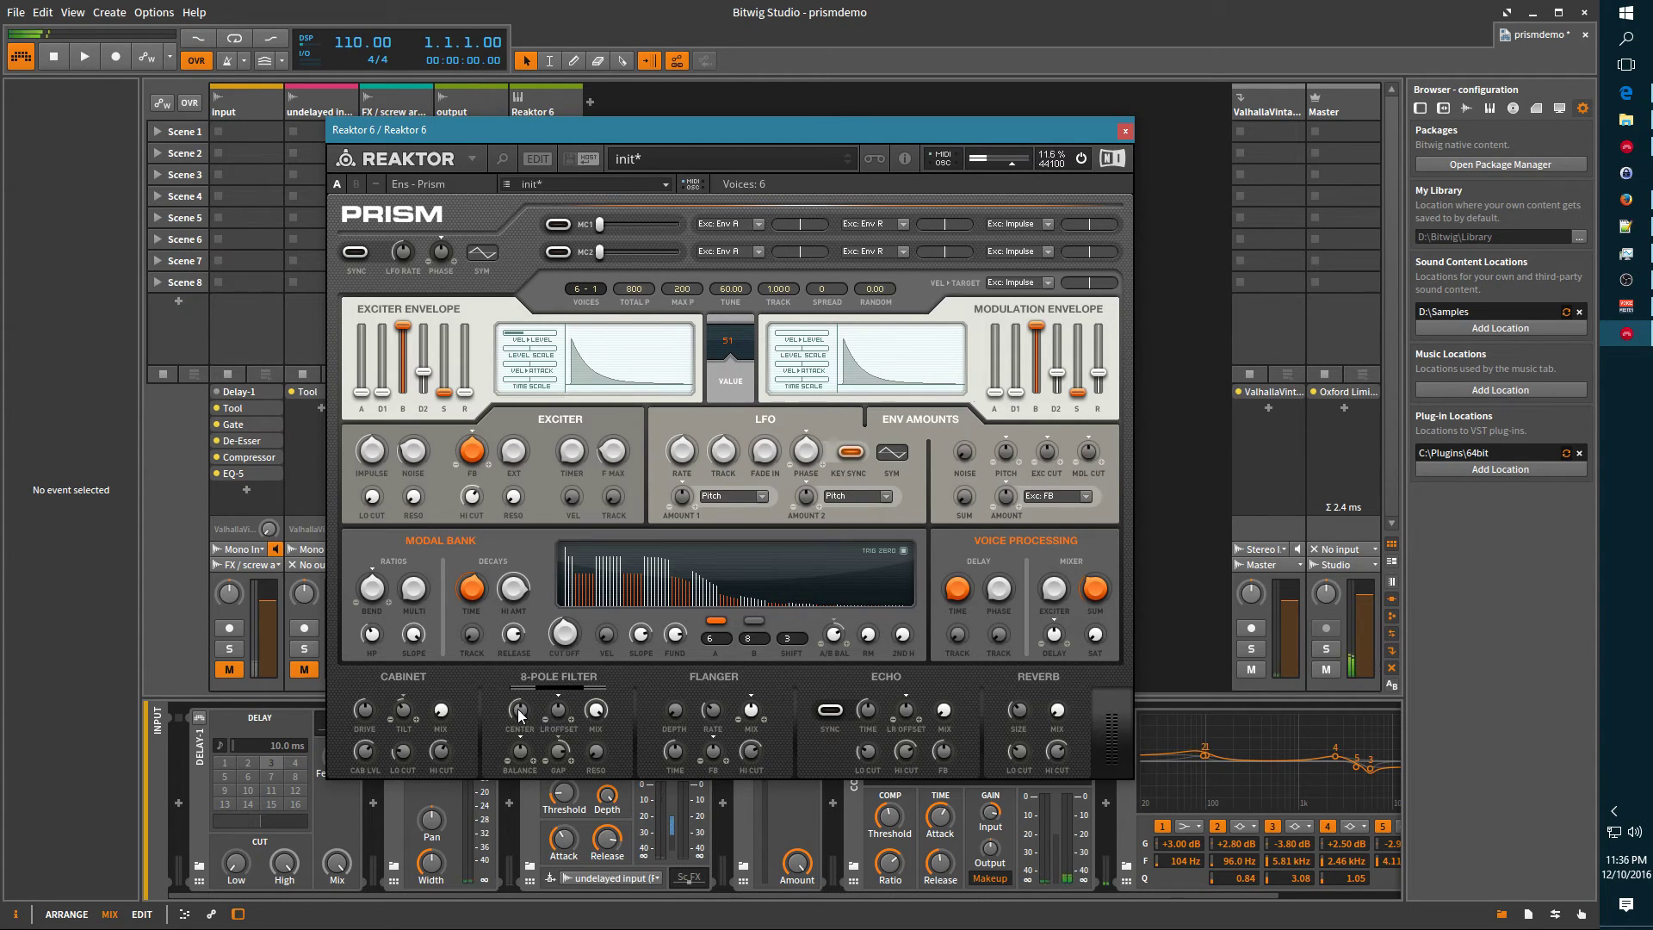
# - Try different Center, Gap and LR Offset amounts in the 8-Pole Filter
pyautogui.moveTo(521, 728); pyautogui.dragTo(561, 838)
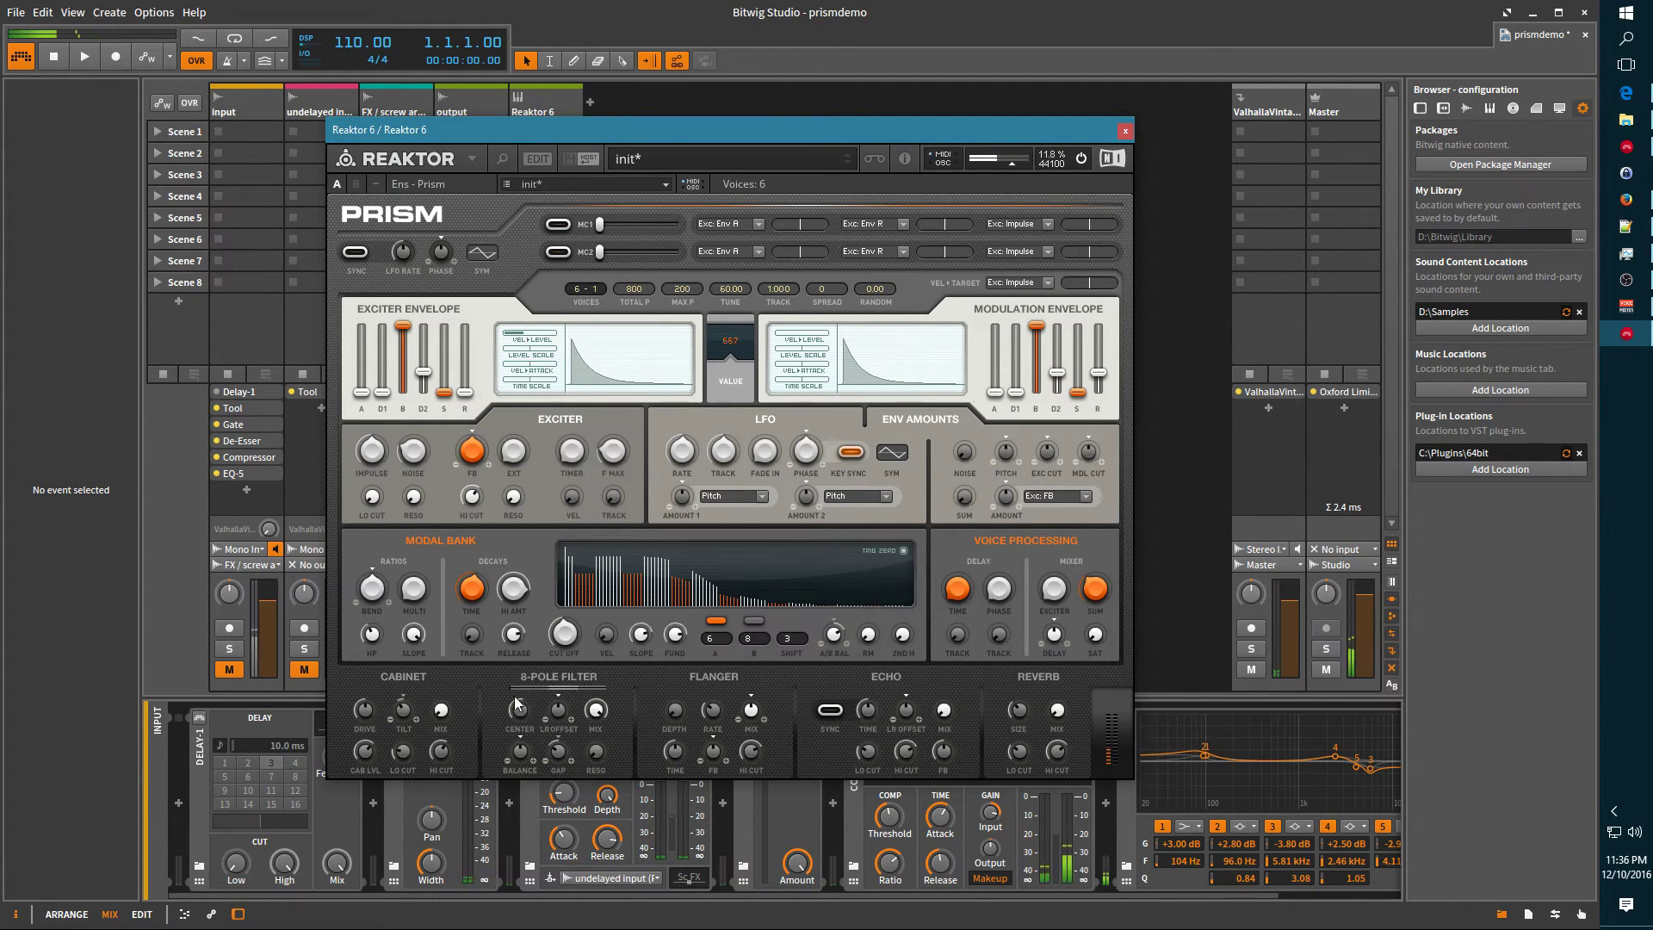
pyautogui.moveTo(558, 753)
pyautogui.mouseDown()
pyautogui.moveTo(557, 700)
pyautogui.moveTo(565, 735)
pyautogui.mouseUp()
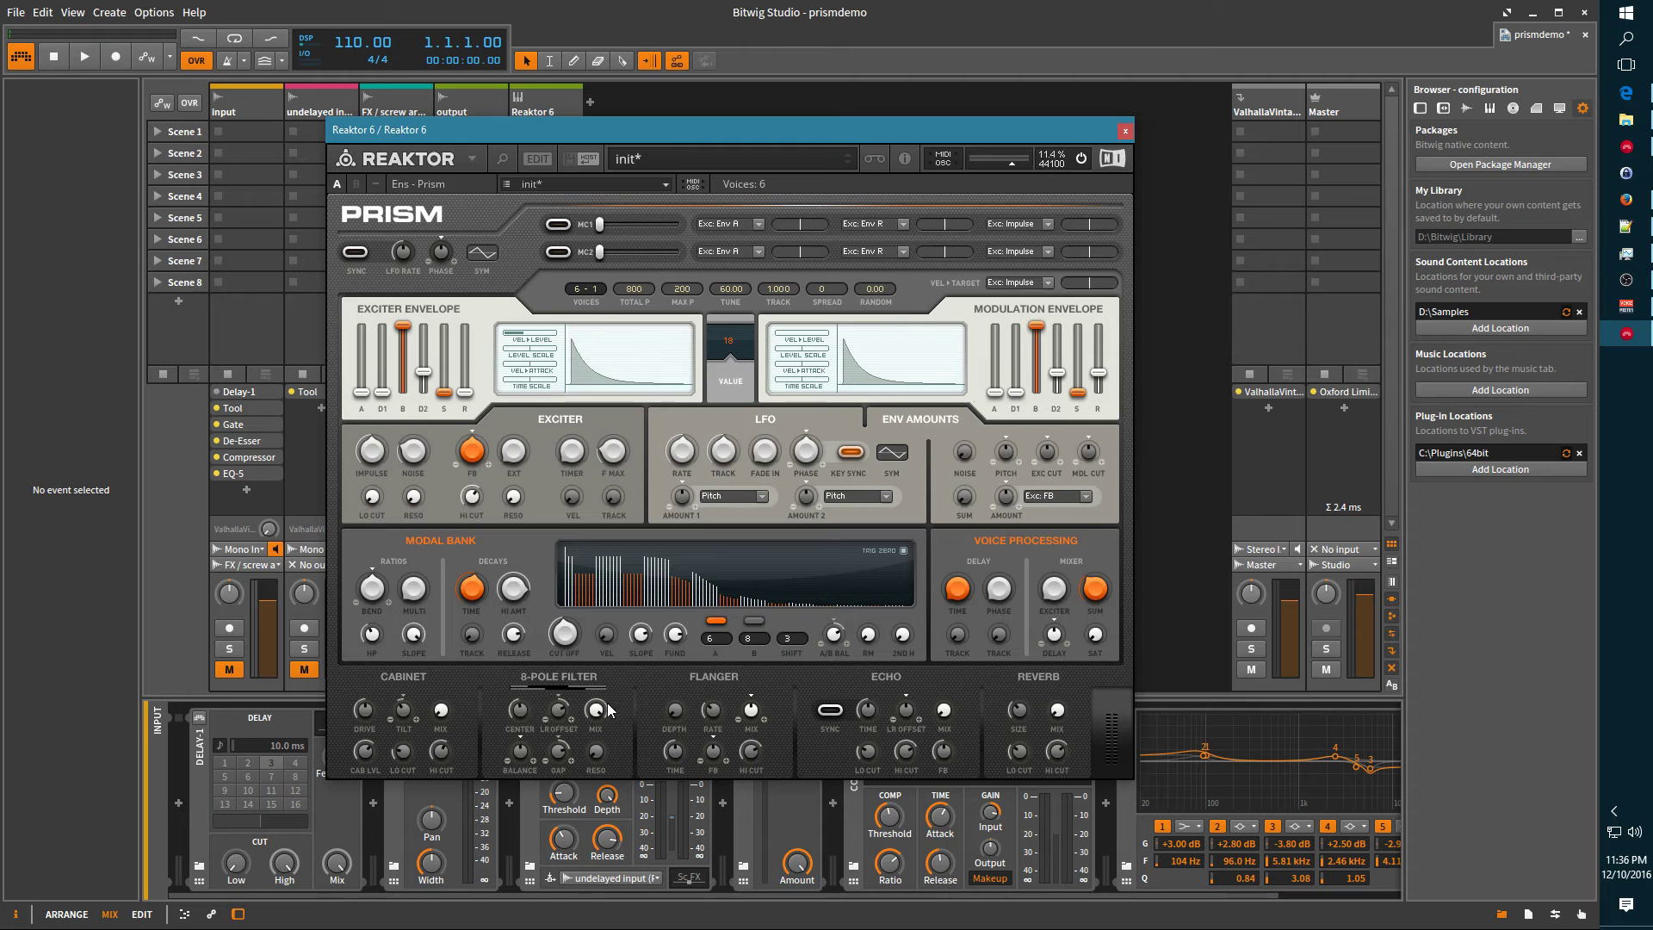
pyautogui.moveTo(558, 709); pyautogui.dragTo(567, 797)
pyautogui.moveTo(523, 711)
pyautogui.mouseDown()
pyautogui.moveTo(520, 667)
pyautogui.moveTo(511, 694)
pyautogui.mouseUp()
pyautogui.click(560, 709)
pyautogui.moveTo(557, 762); pyautogui.dragTo(558, 727)
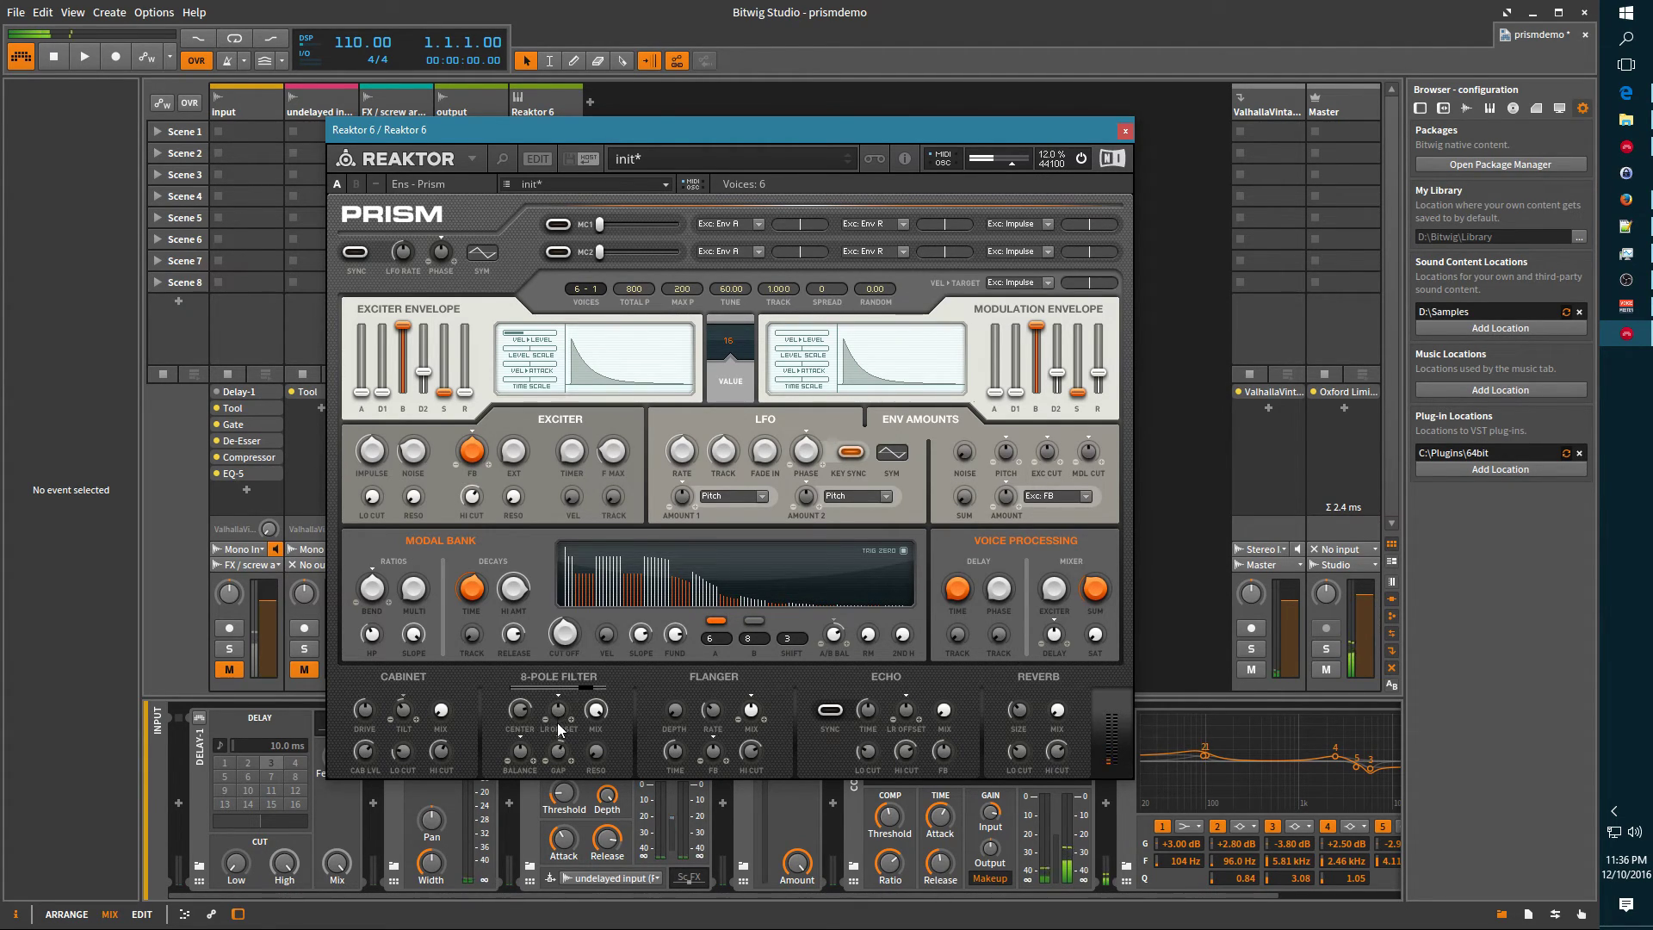
pyautogui.click(520, 728)
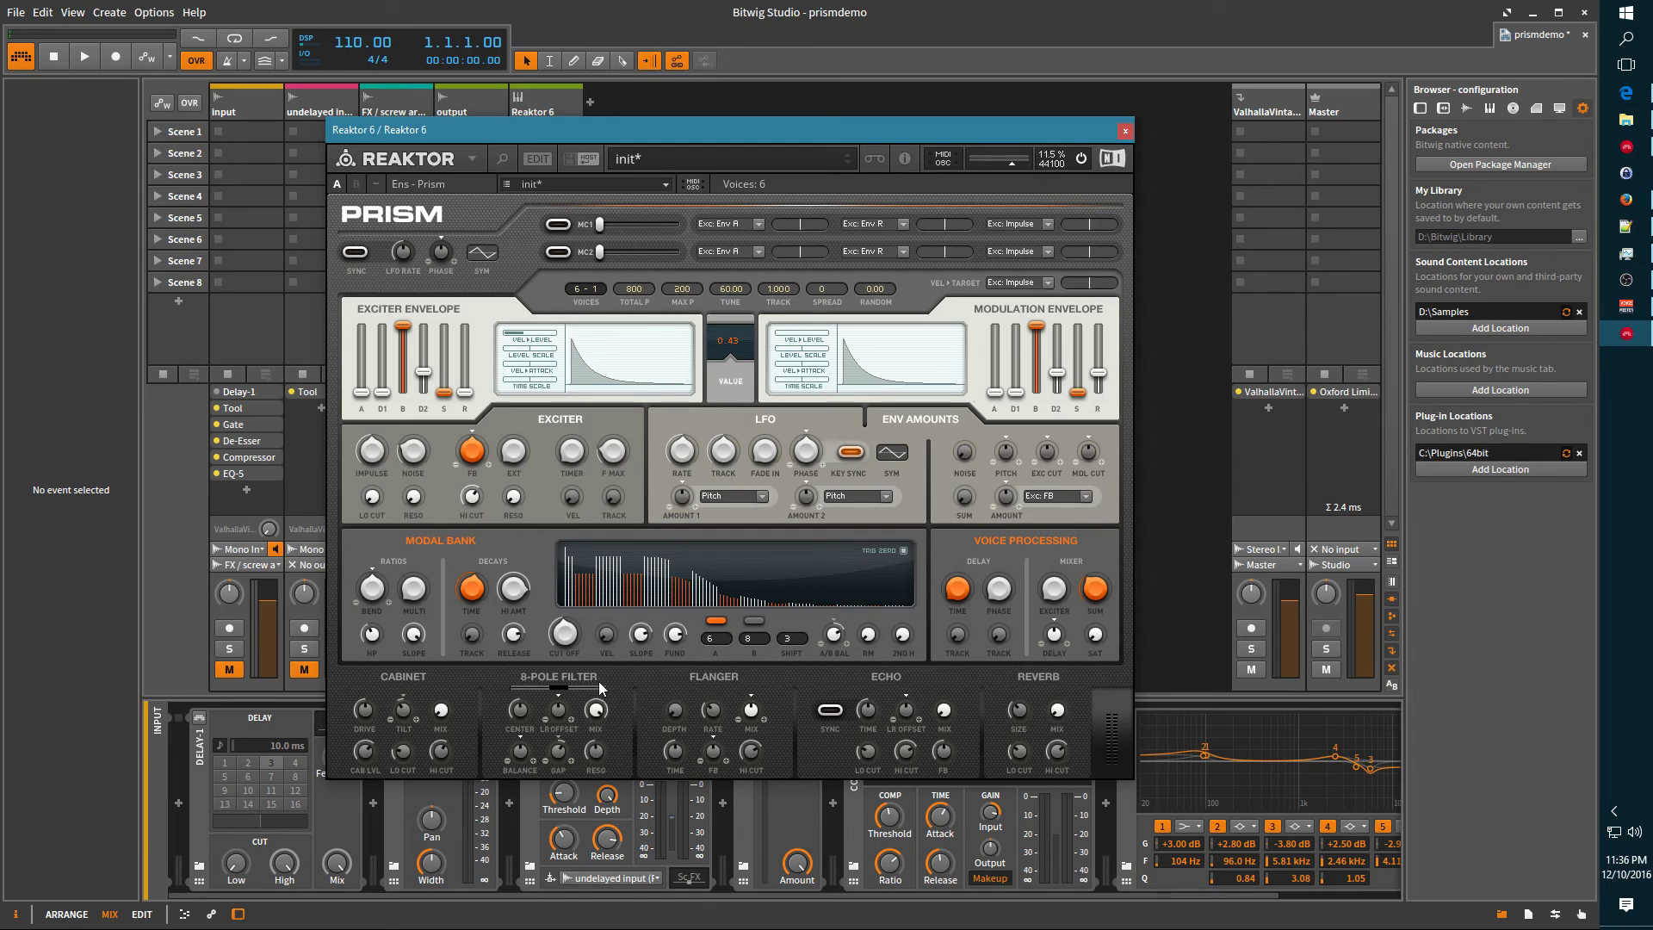
# - Adjust the 8-Pole Filter's Center and try different Balance amounts
pyautogui.moveTo(523, 723); pyautogui.dragTo(529, 777)
pyautogui.moveTo(521, 754); pyautogui.dragTo(527, 605)
pyautogui.moveTo(524, 762)
pyautogui.mouseDown()
pyautogui.moveTo(540, 743)
pyautogui.moveTo(543, 758)
pyautogui.mouseUp()
pyautogui.click(560, 753)
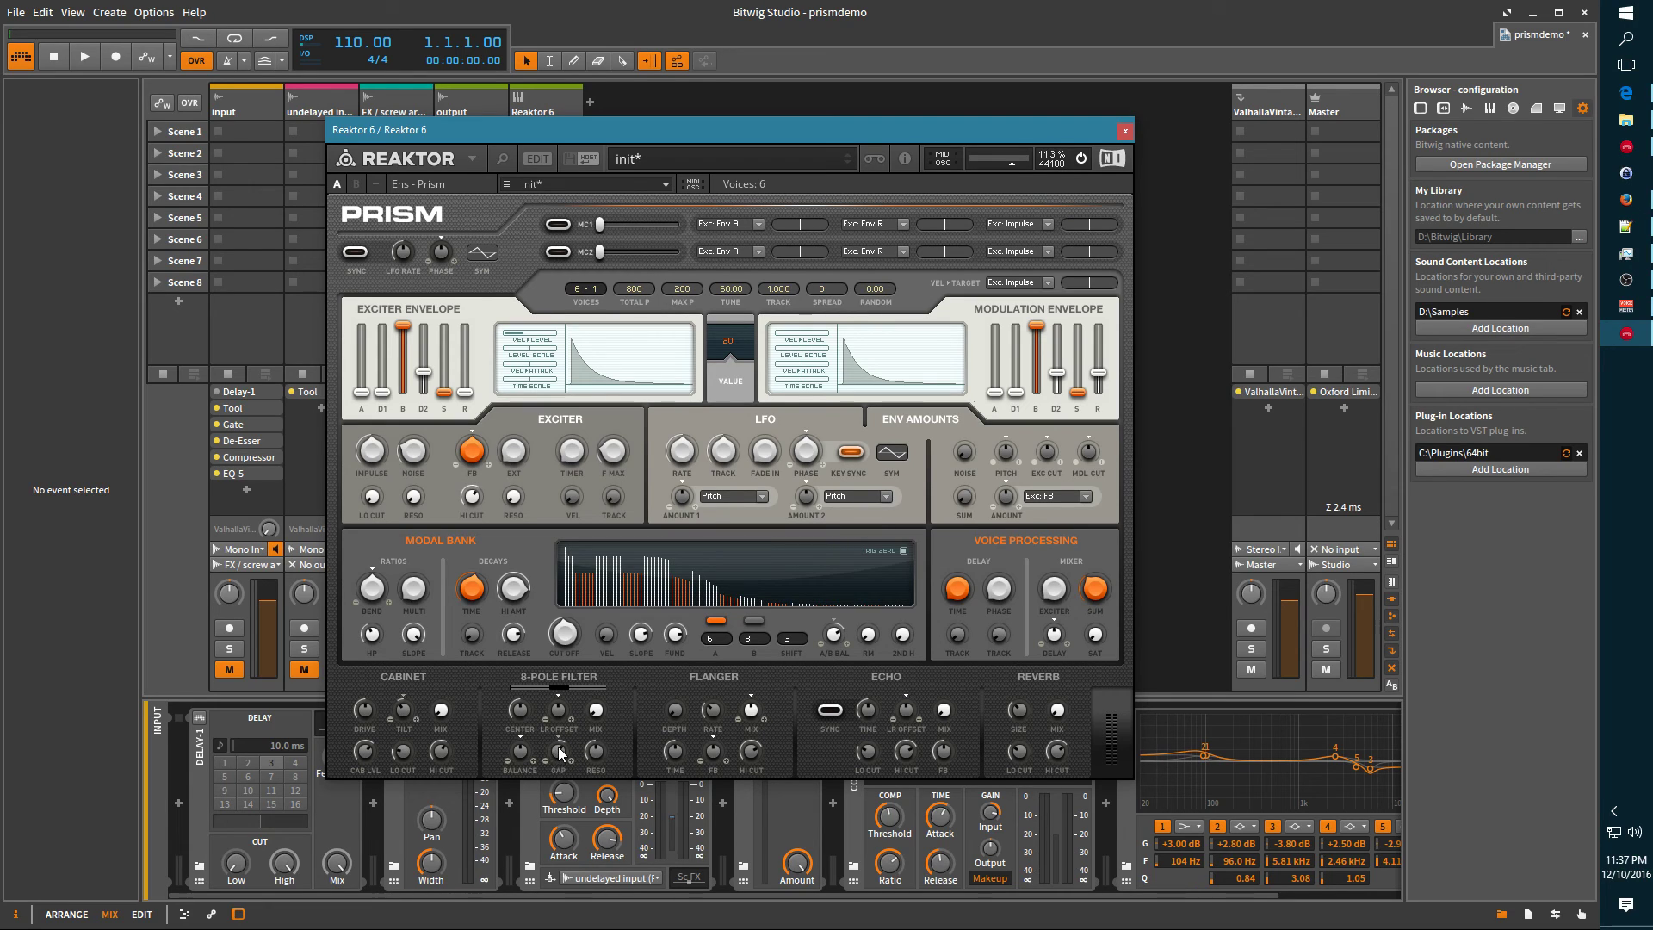